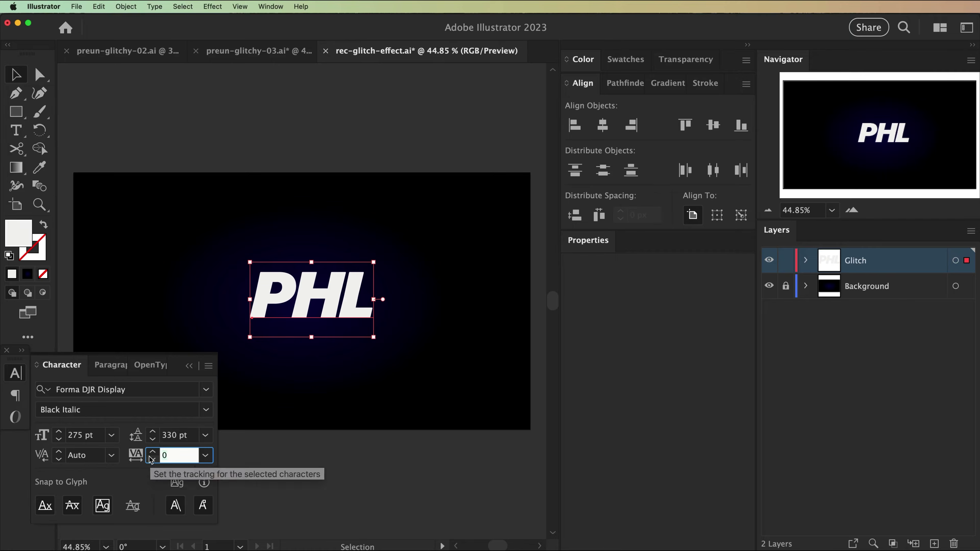
Widen the tracking of the PHL text and reposition the text near the middle of the artboard
key(Tab)
drag(313, 312, 295, 322)
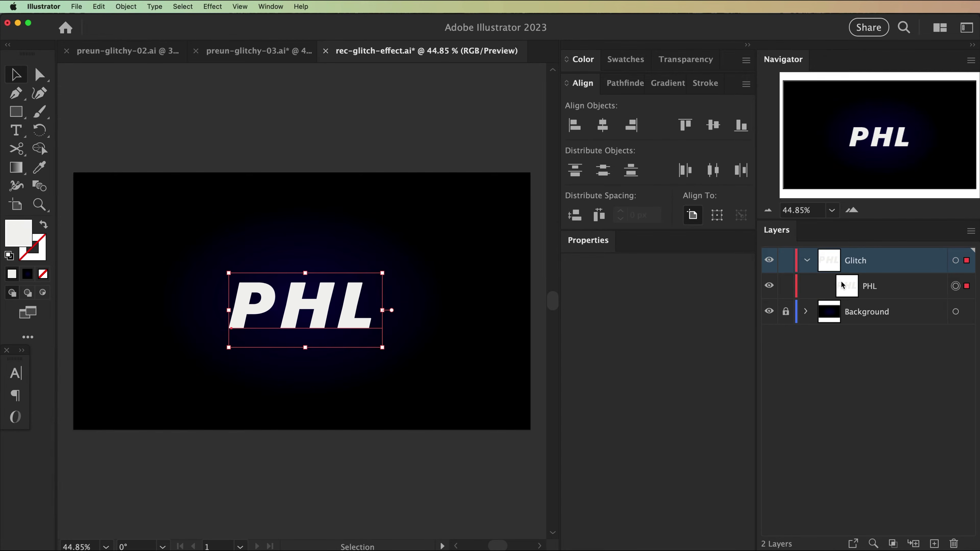
Convert the PHL text to outlines and ungroup it into separate letter shapes
right_click(290, 237)
click(321, 340)
click(126, 6)
click(146, 84)
key(super+equal)
key(super+equal)
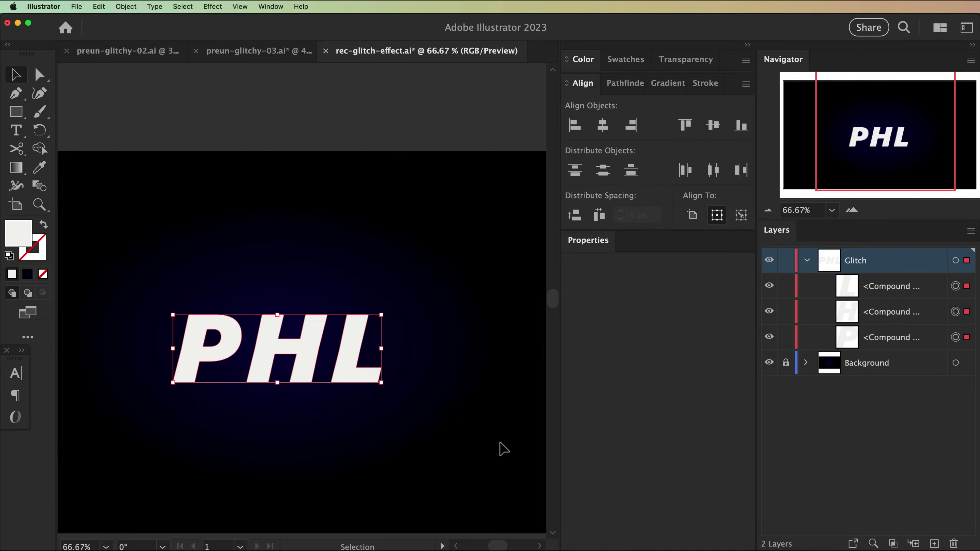
Group the three letters and draw horizontal stroked lines across them with the Pen tool, without a fill
key(super+g)
key(super+minus)
key(p)
key(shift+x)
click(202, 305)
click(400, 305)
key(Escape)
click(192, 345)
click(401, 345)
Adjust the position of the horizontal line at the upper edge of the H's crossbar
key(v)
key(super+equal)
key(super+equal)
key(super+equal)
key(super+equal)
key(super+equal)
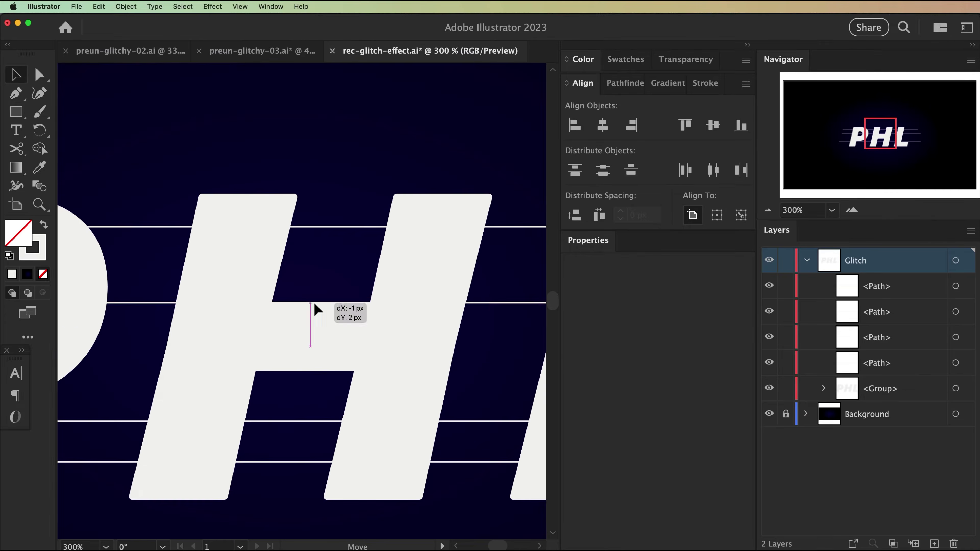
click(315, 305)
Select the letter group with all the horizontal lines and split the letters using the Pathfinder Divide operation
key(super+minus)
key(super+minus)
key(super+minus)
key(super+minus)
drag(193, 265, 458, 409)
click(618, 82)
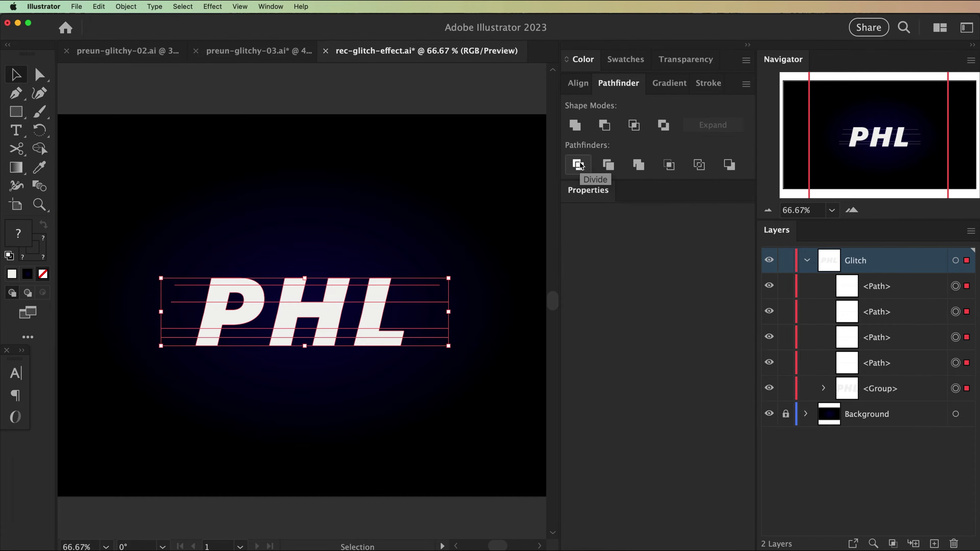
click(578, 165)
Ungroup the divided letters, group the slices of each horizontal row and lock each row's group
key(shift+super+g)
drag(158, 368, 182, 363)
key(super+g)
key(super+2)
scroll(300, 377, right, 3)
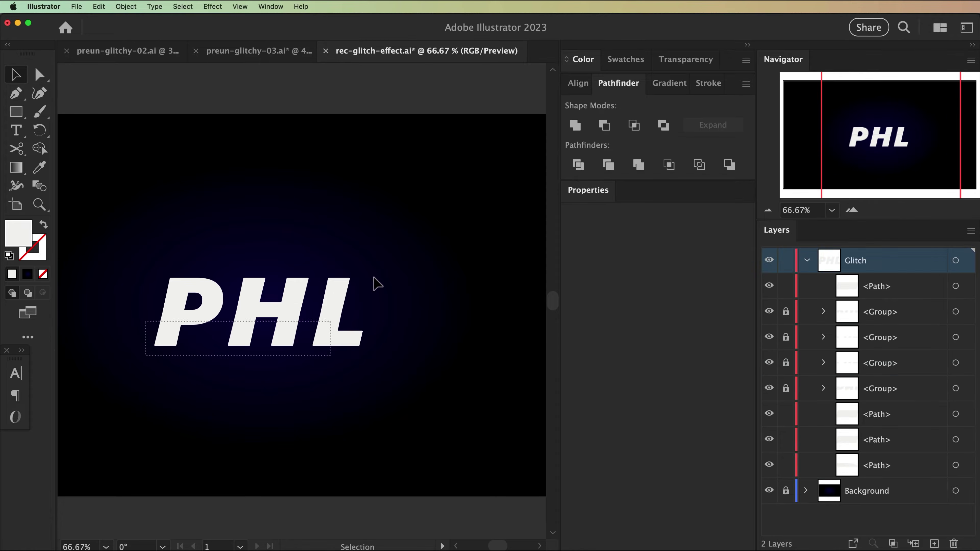
key(super+g)
key(super+2)
Select one row group of letter slices and nudge it slightly sideways to offset it from the others
click(896, 390)
key(Right)
key(Right)
key(Right)
key(Right)
key(Left)
key(Left)
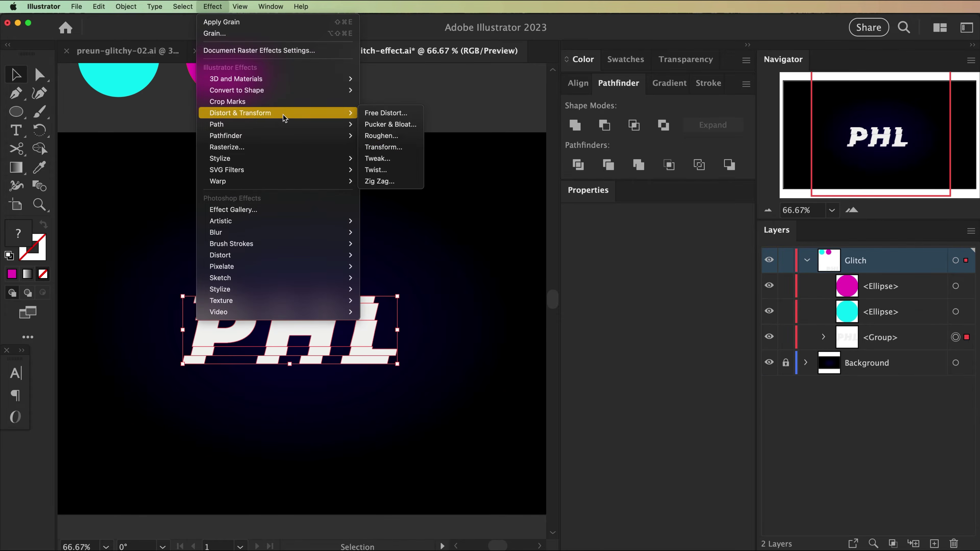
Apply a Transform effect to the sliced letter group with a horizontal move of 10 px
click(383, 147)
key(Tab)
key(Tab)
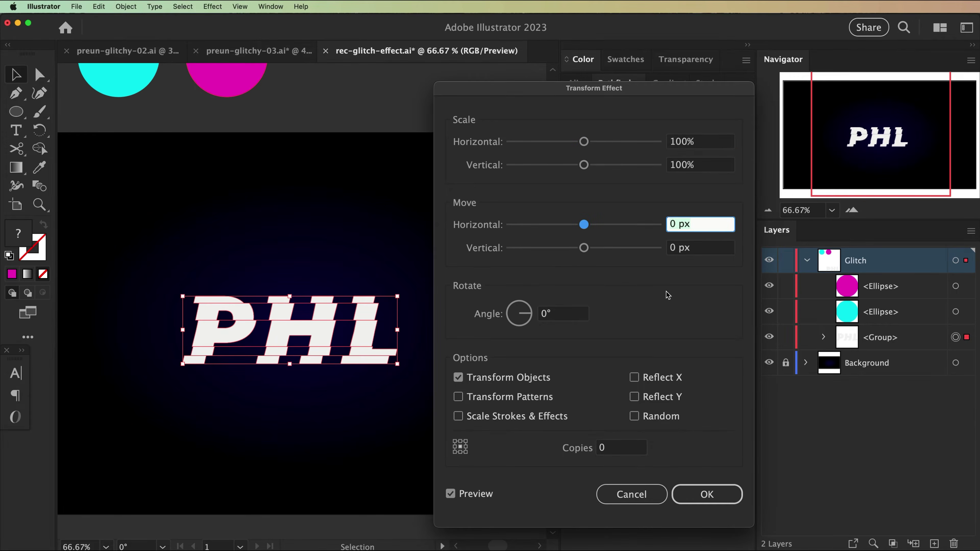
text(10)
key(Tab)
click(708, 495)
Expand the shifted letter group's appearance and fill it with the magenta sampled from the reference circle
click(126, 6)
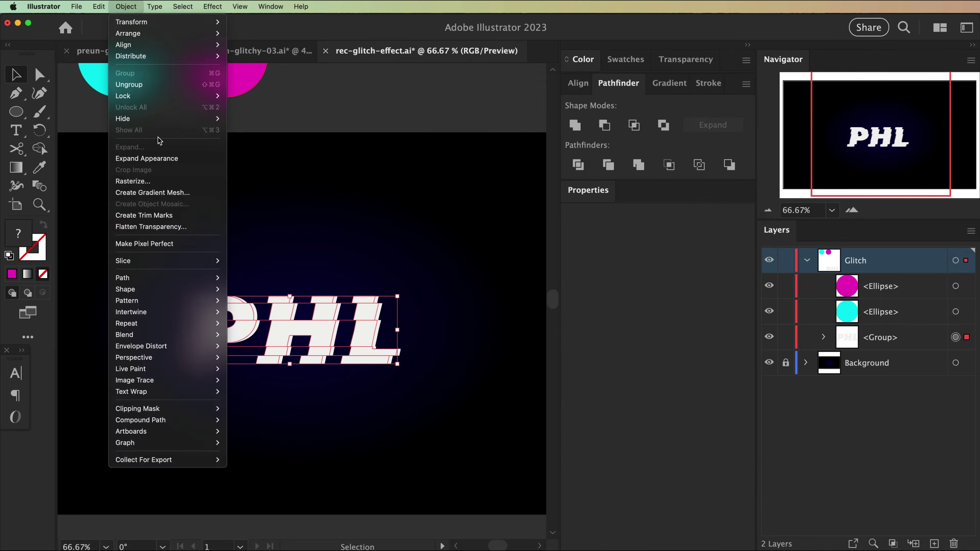
click(139, 80)
key(i)
click(206, 89)
key(v)
Apply a Transform effect with a horizontal move of -10 px to the other letter copy and expand its appearance
click(390, 353)
click(212, 7)
click(226, 33)
key(Tab)
key(Tab)
text(-10)
key(Tab)
click(695, 494)
click(126, 6)
click(147, 155)
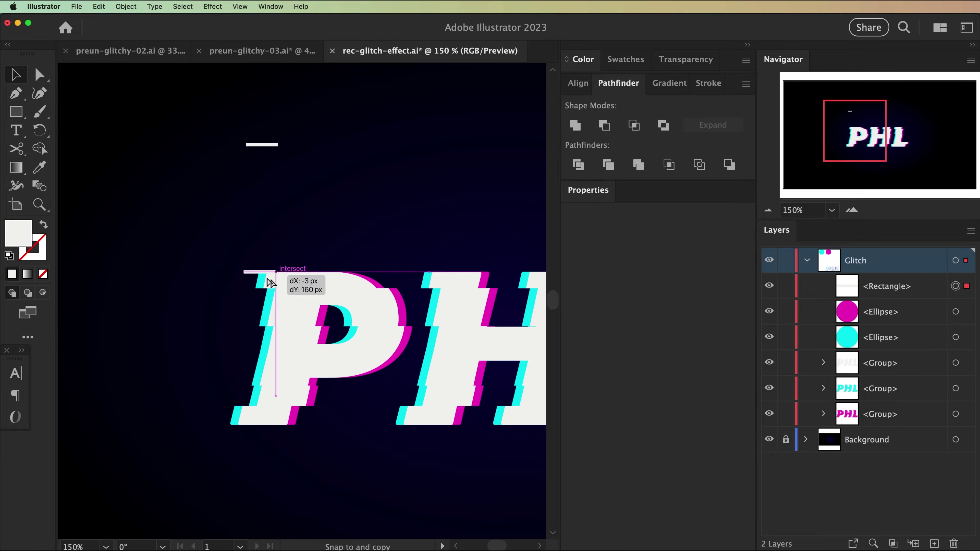
Place copies of the thin white rectangle along the edges of the letters as glitch lines
drag(267, 278, 443, 320)
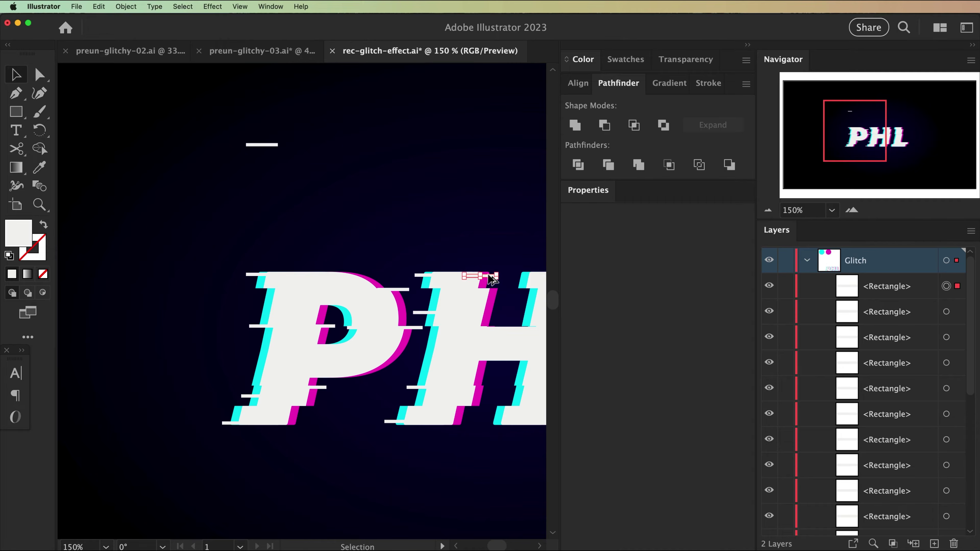
scroll(347, 347, right, 5)
drag(425, 386, 448, 340)
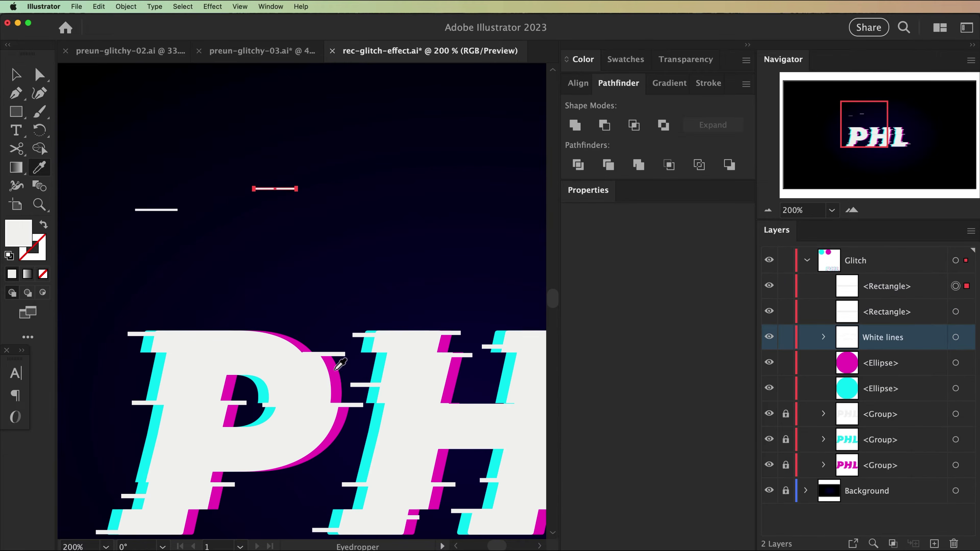
Scatter copies of the thin lines in cyan and magenta across the edges and slices of the letters
drag(228, 232, 276, 155)
drag(211, 132, 200, 270)
drag(201, 270, 220, 294)
drag(220, 294, 195, 432)
drag(210, 131, 318, 299)
drag(320, 338, 382, 443)
drag(421, 347, 200, 325)
drag(343, 255, 335, 300)
drag(320, 421, 353, 364)
drag(475, 249, 463, 312)
drag(450, 381, 440, 406)
drag(501, 451, 381, 396)
drag(193, 270, 506, 394)
drag(302, 157, 352, 334)
drag(350, 334, 348, 370)
drag(332, 369, 216, 445)
drag(220, 444, 499, 317)
scroll(499, 318, right, 7)
scroll(499, 317, down, 2)
drag(434, 280, 465, 364)
drag(361, 389, 339, 400)
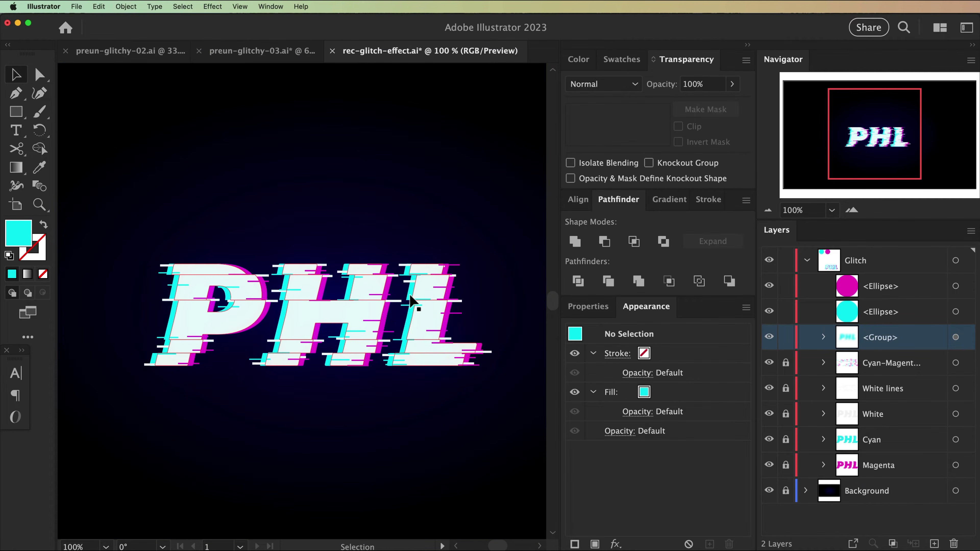
Duplicate the cyan glow group in place and move the original beneath the Cyan group in the layer stack
click(956, 338)
click(126, 6)
click(116, 62)
key(super+f)
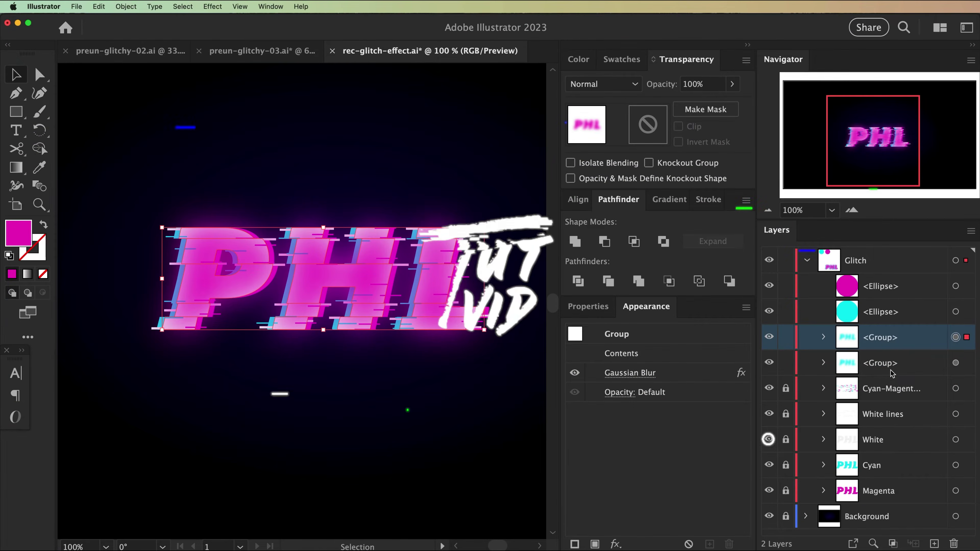
drag(888, 365, 869, 474)
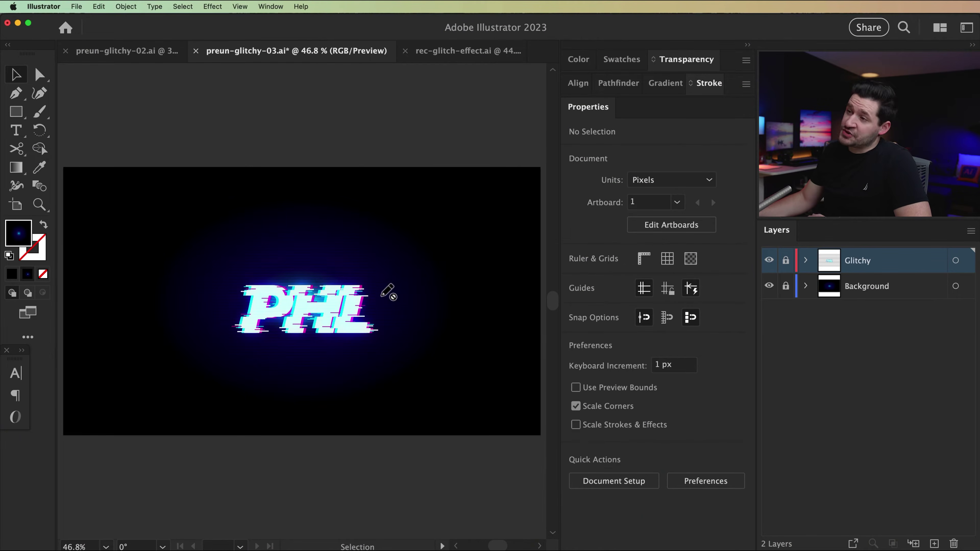
View the finished glitch designs in preun-glitchy-02.ai and preun-glitchy-03.ai and return to rec-glitch-effect.ai
click(157, 57)
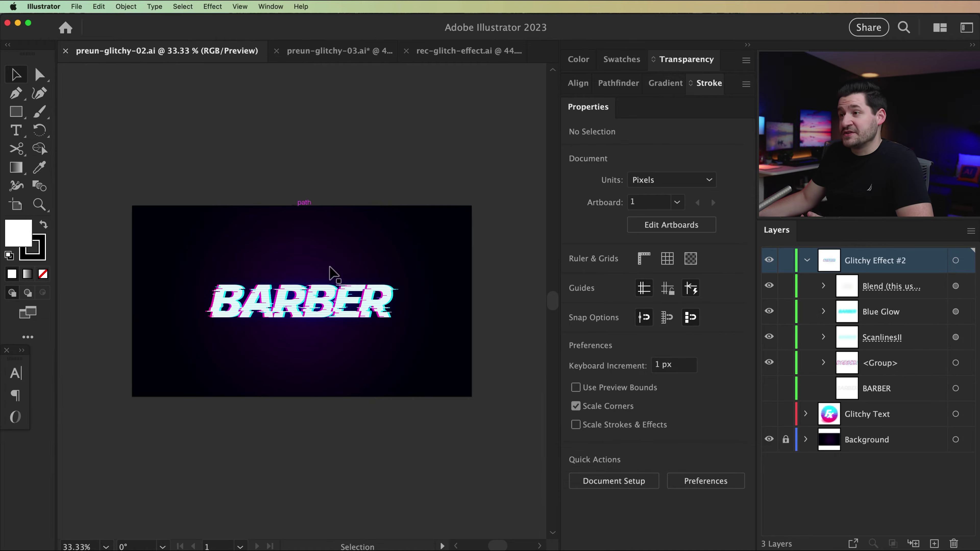
click(312, 57)
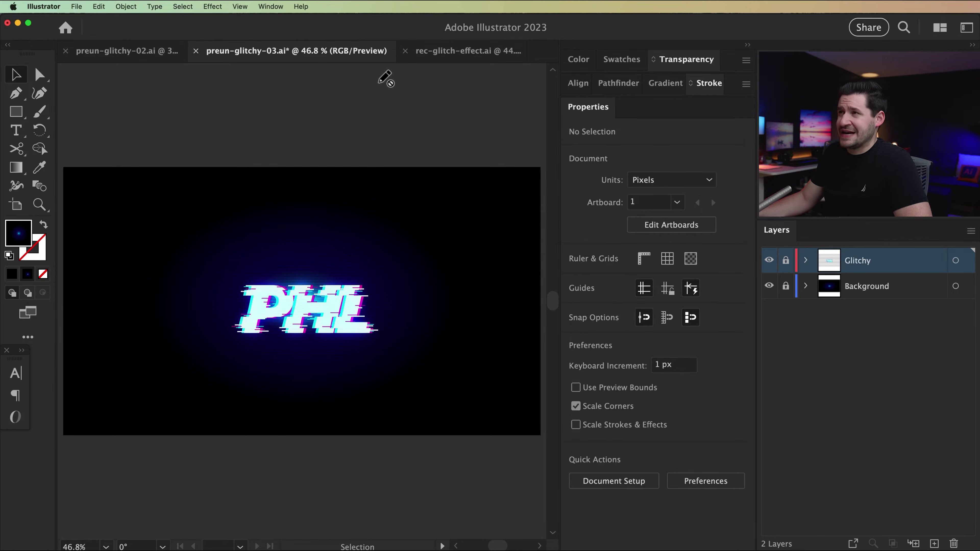
click(479, 54)
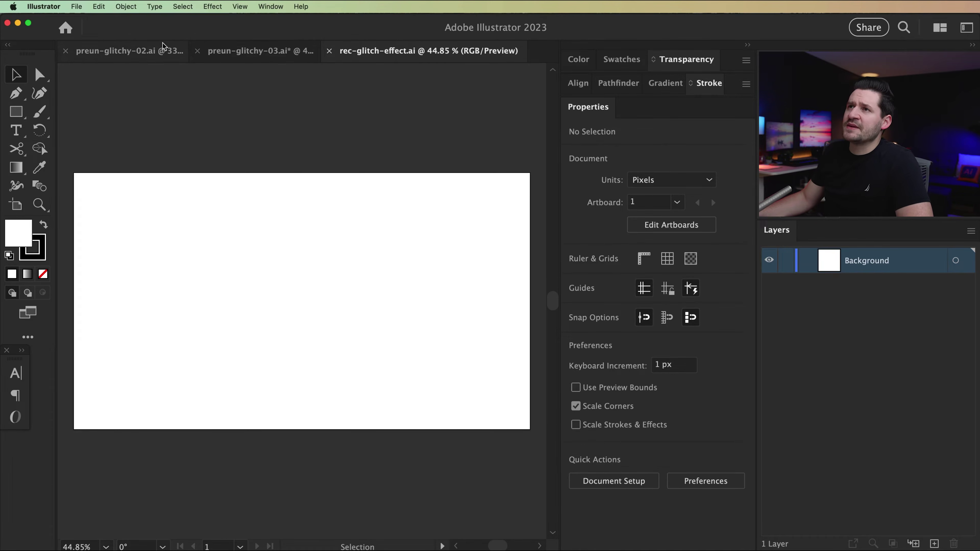
Examine the new-document preset's dimensions, units and orientation without creating a document
click(76, 7)
click(83, 21)
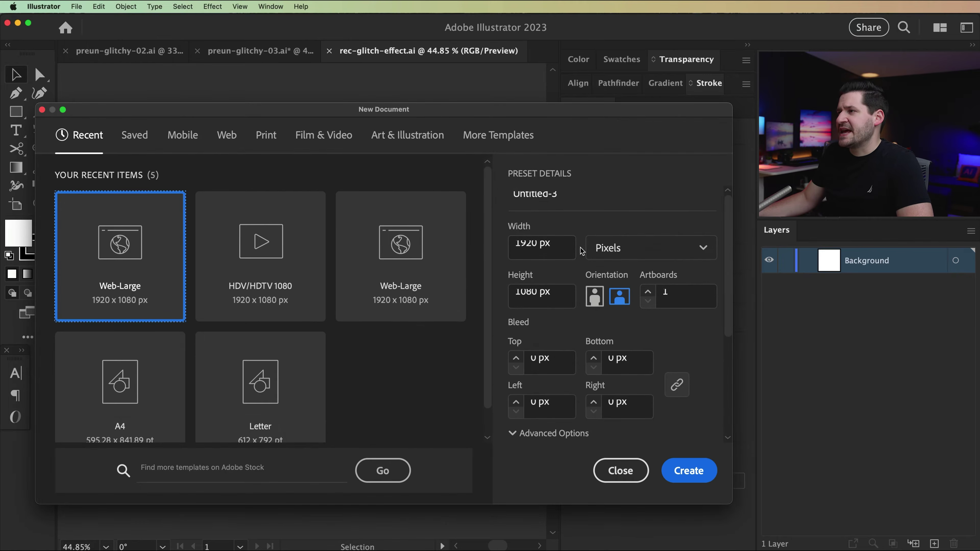
click(618, 472)
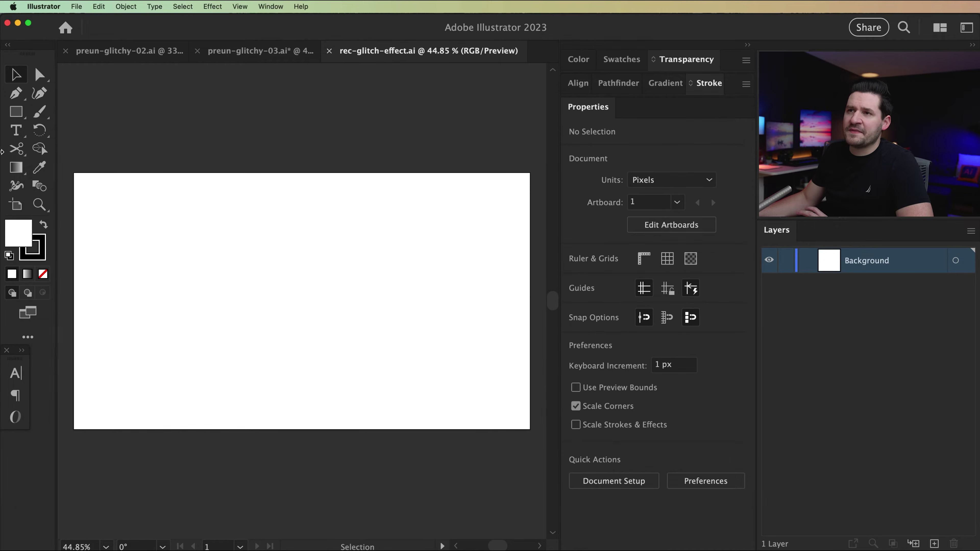
Create a 1920 x 1080 px rectangle on the Background layer
click(17, 115)
click(83, 186)
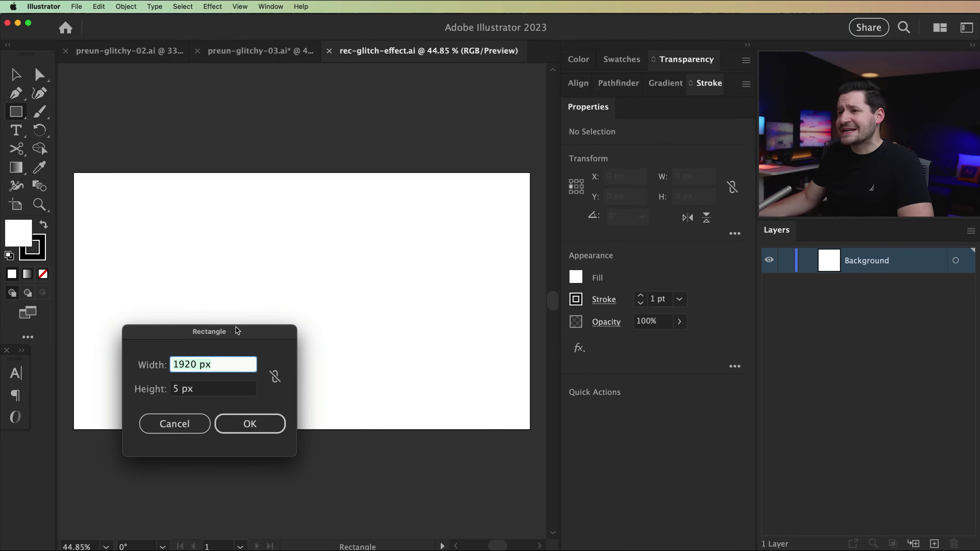
text(1920)
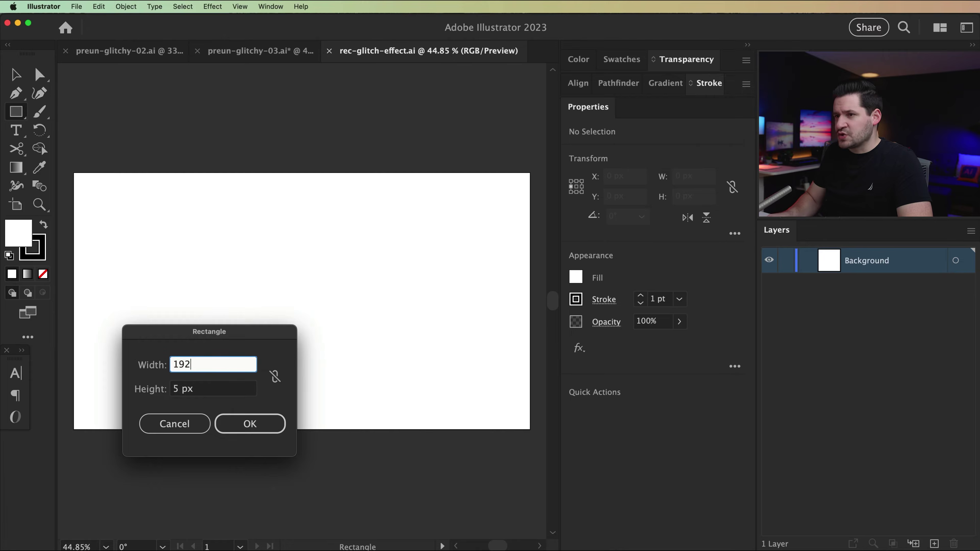
key(Tab)
text(1)
key(Tab)
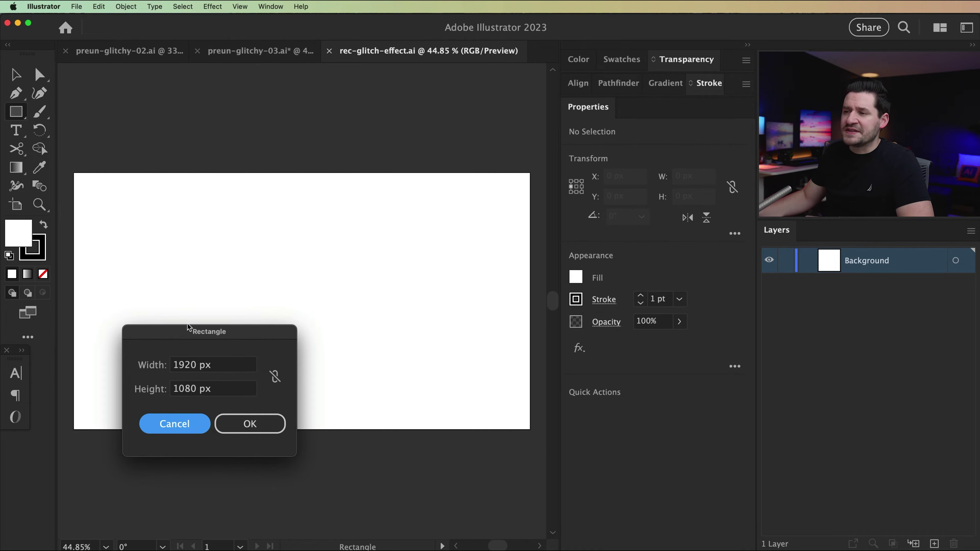
click(261, 417)
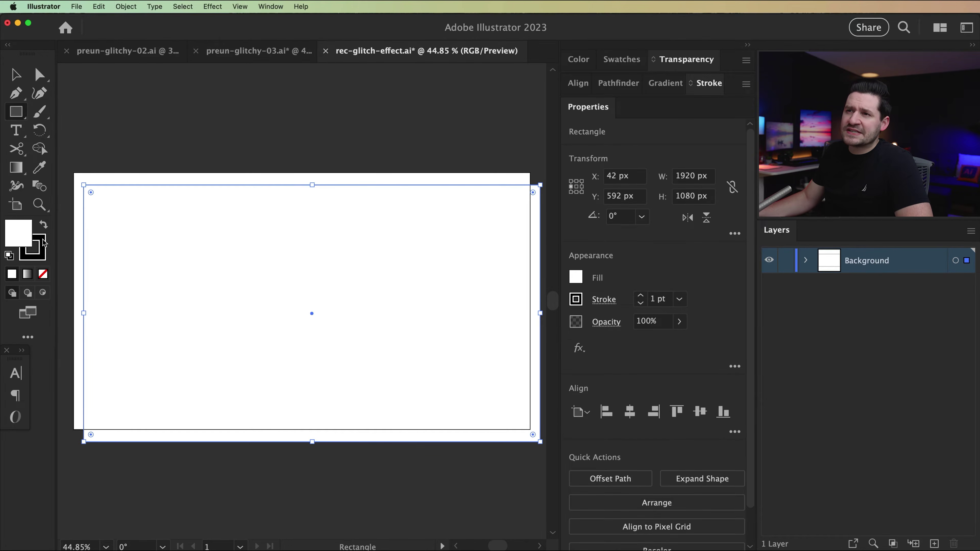
Remove the rectangle's stroke and fill it with a white-to-black radial gradient
click(44, 243)
click(43, 276)
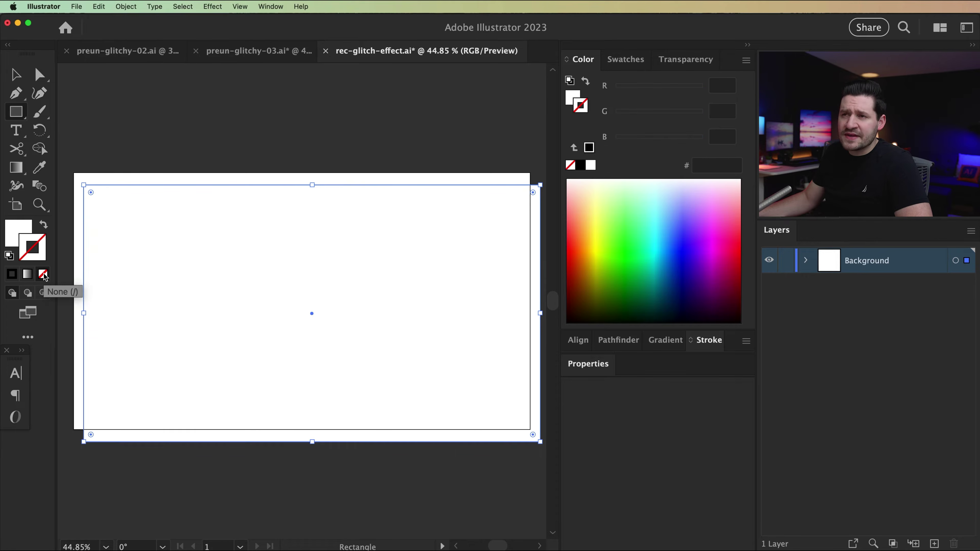
click(25, 231)
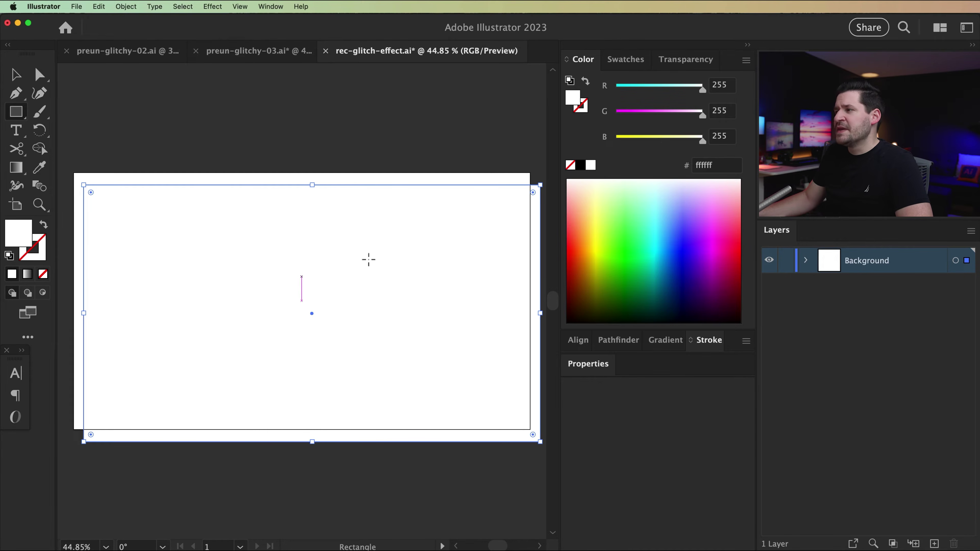
click(658, 343)
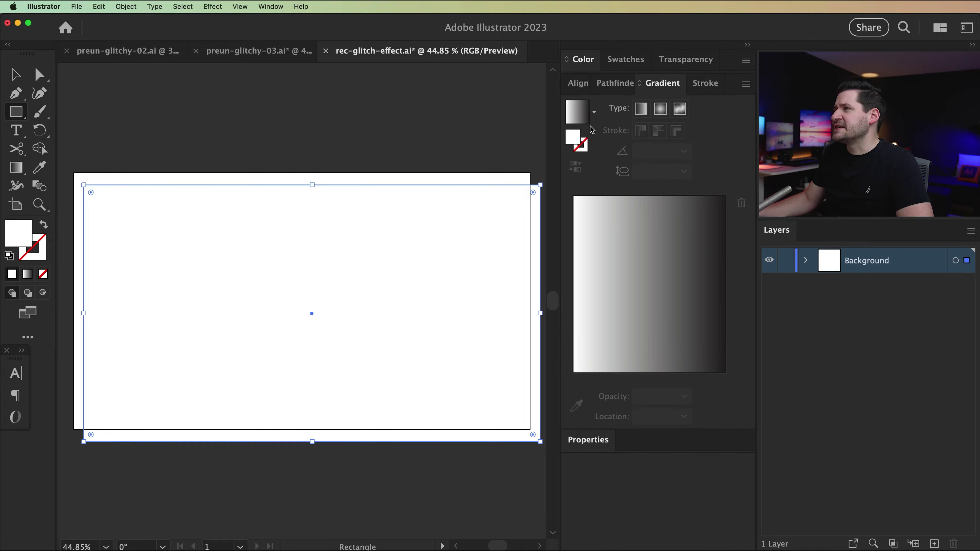
click(582, 114)
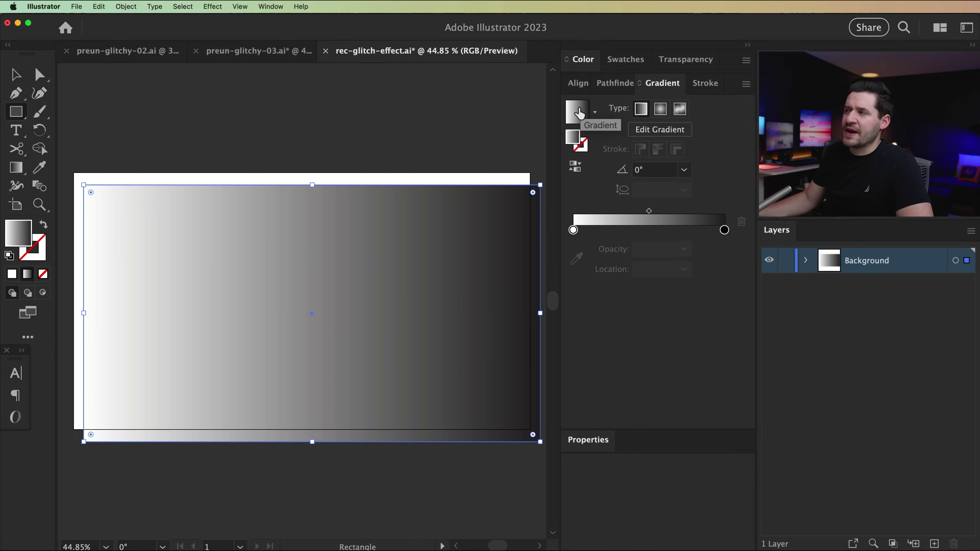
click(663, 110)
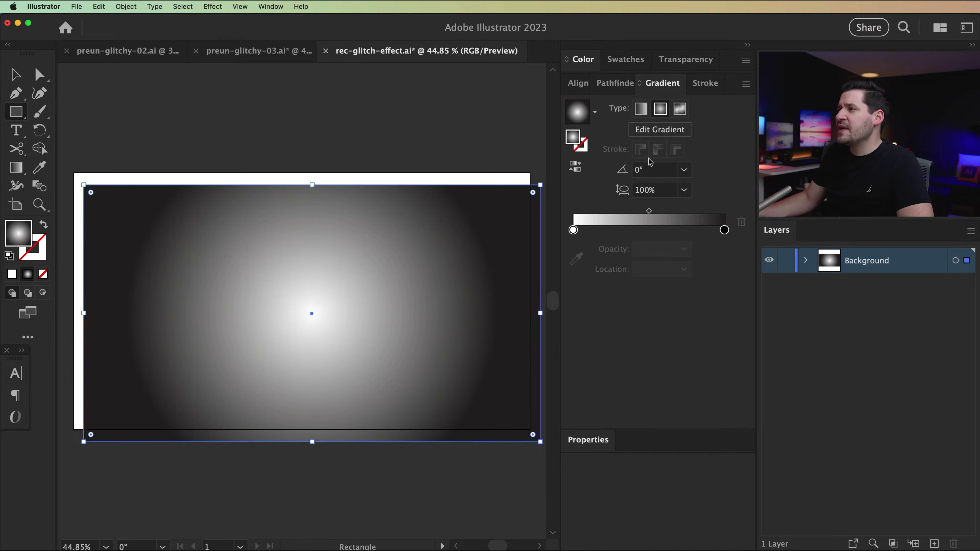
Set the gradient's centre stop to dark blue with HSB values 247.5°, 100% and 25.1%, and display it in RGB mode
double_click(573, 230)
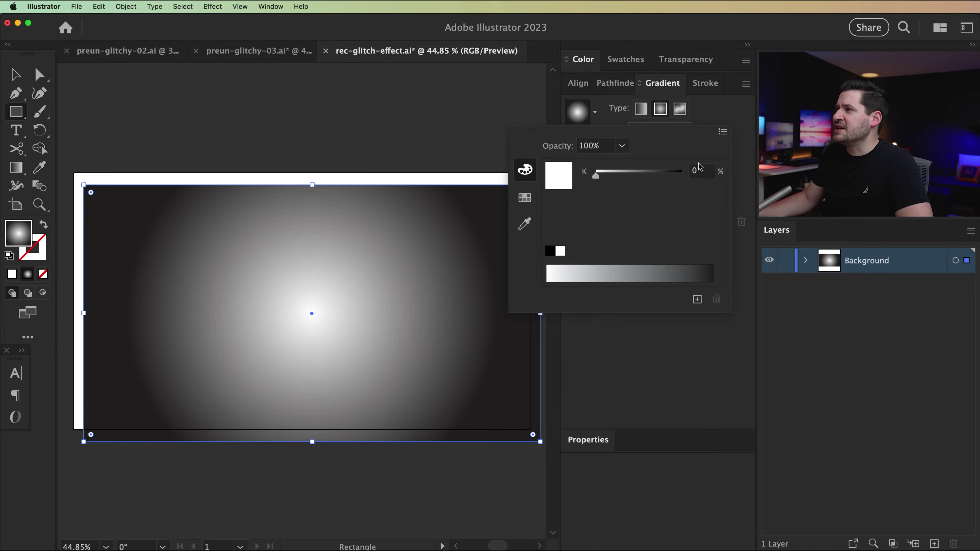
click(724, 137)
click(742, 164)
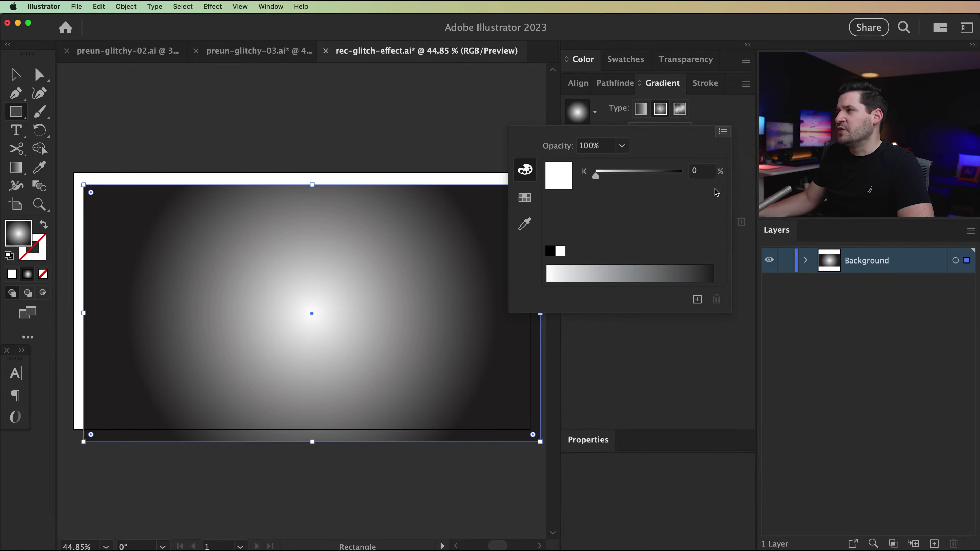
drag(660, 201, 697, 203)
drag(650, 228, 618, 228)
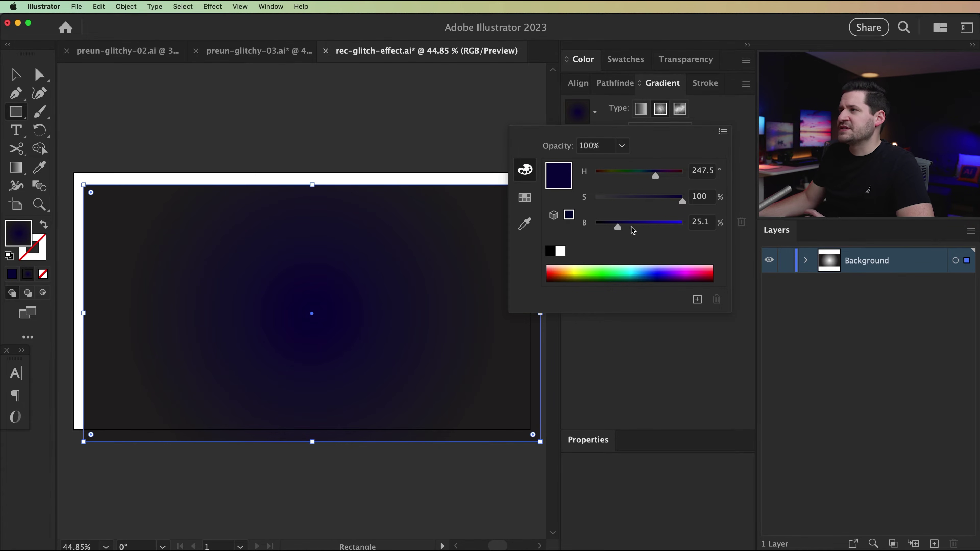
click(727, 136)
click(738, 156)
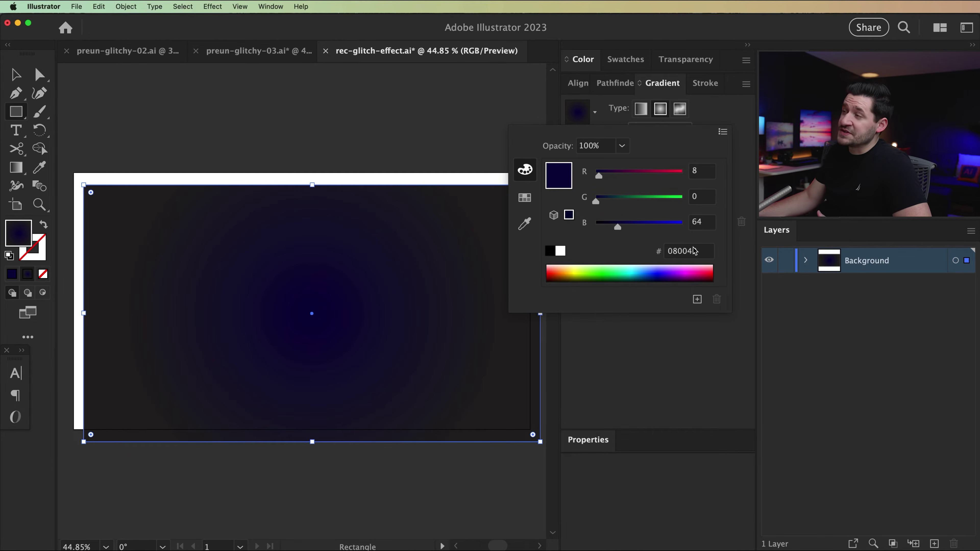
click(733, 117)
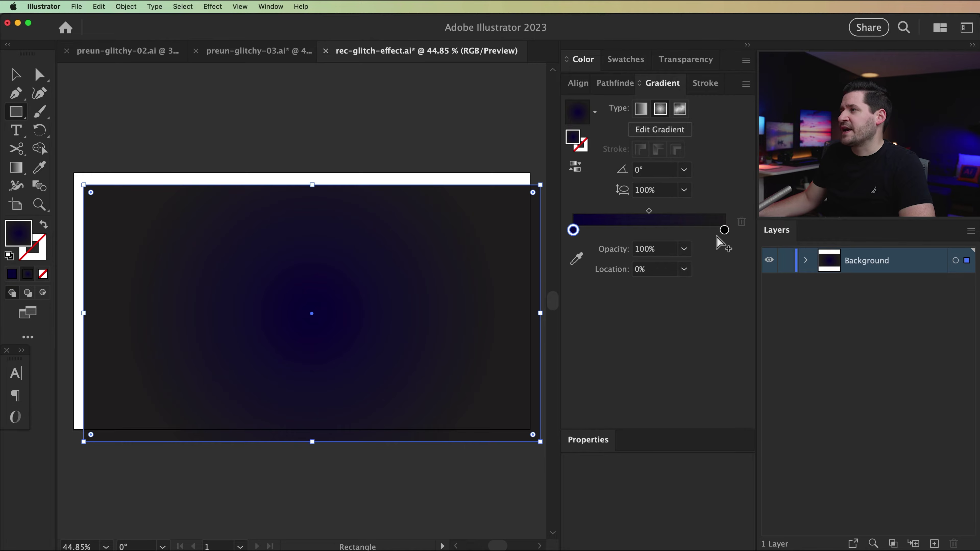
Switch the gradient's outer stop to RGB mode and make it pure black, 000000
double_click(725, 231)
click(723, 248)
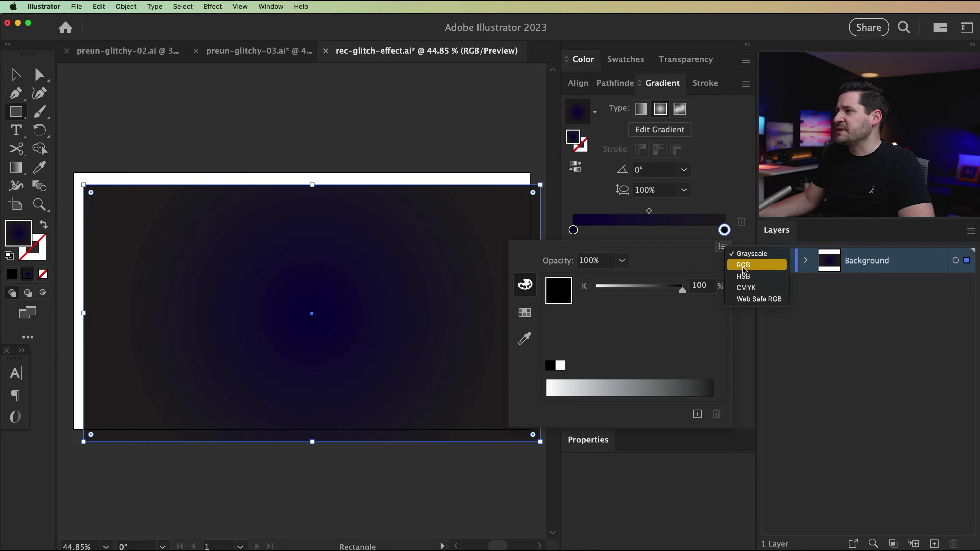
click(743, 265)
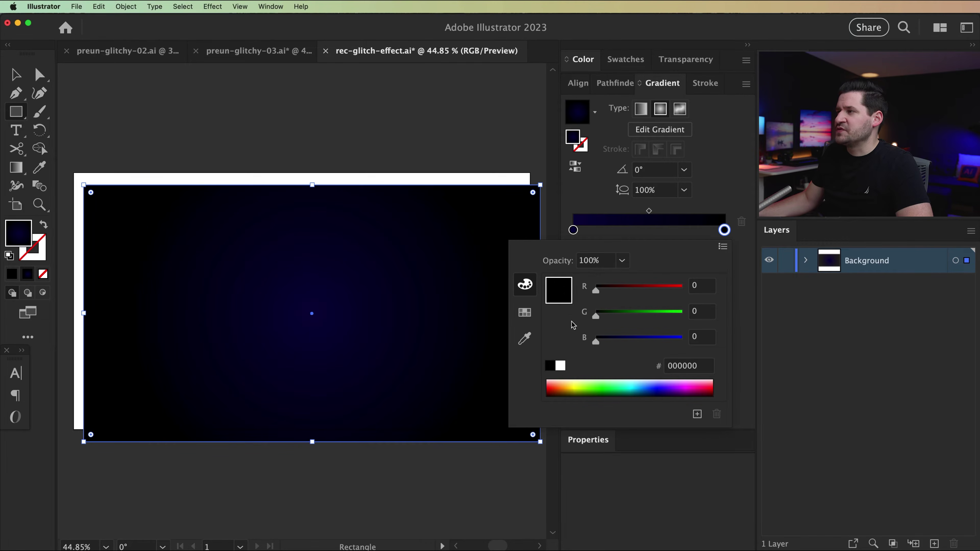
Flatten the rectangle's radial gradient to an aspect ratio of about 66.5% and move its outer stop inward to about 79.4%
click(566, 223)
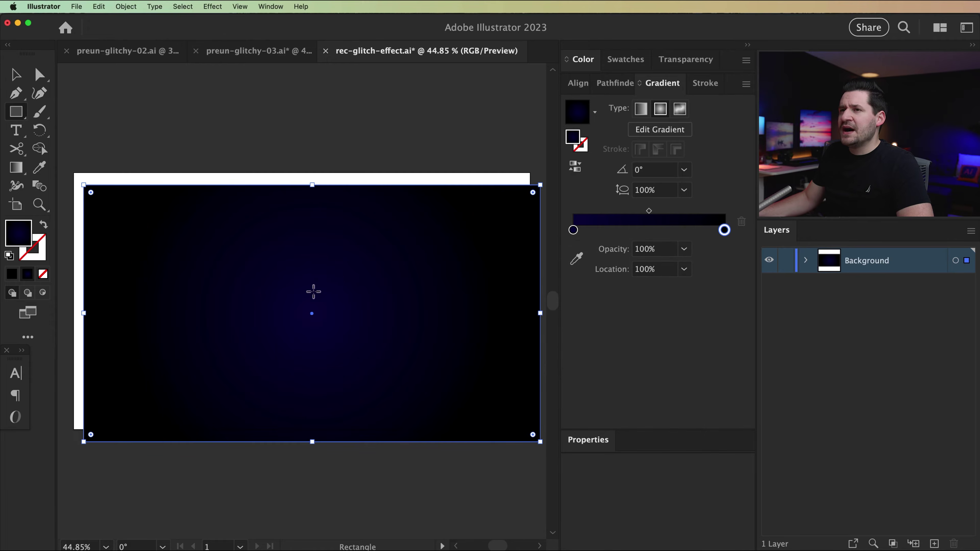
click(16, 168)
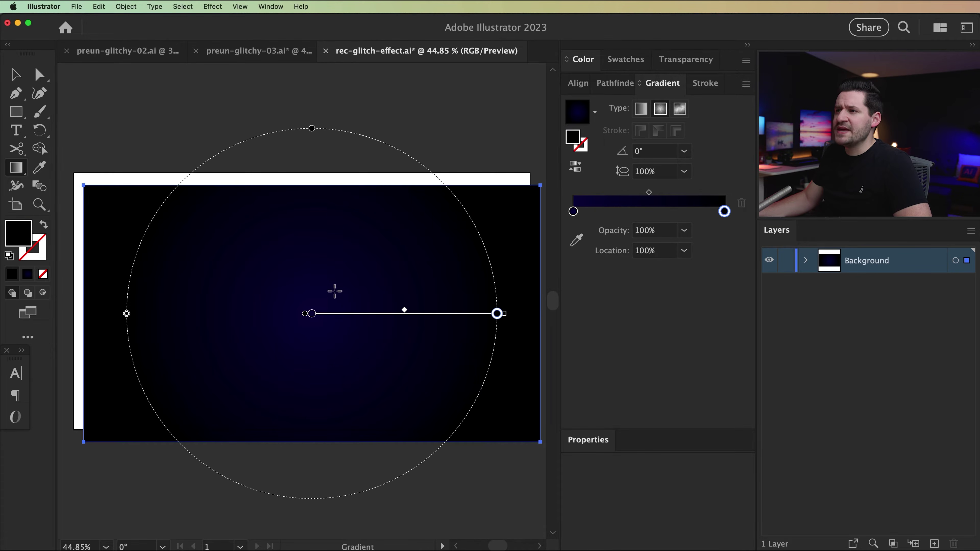
drag(312, 130, 315, 196)
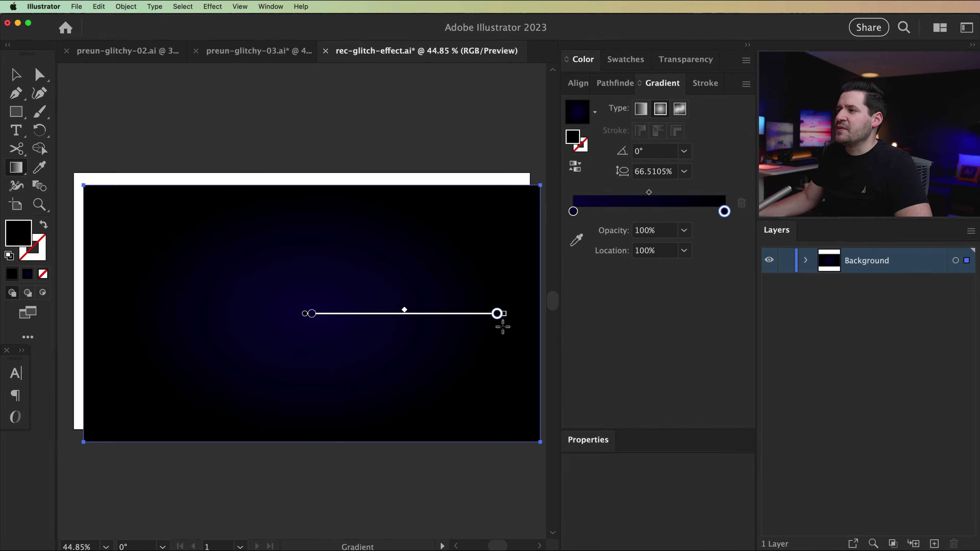
drag(498, 314, 459, 314)
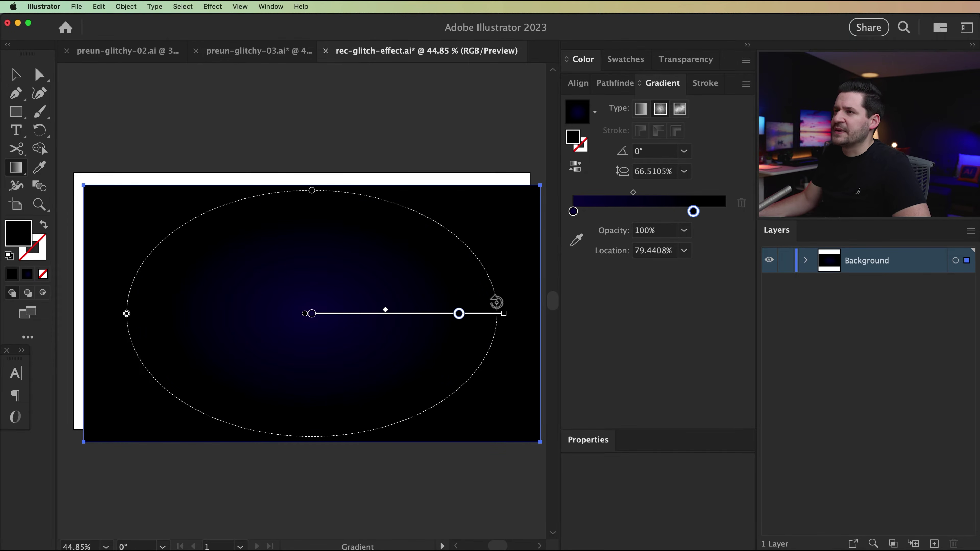
Centre the gradient rectangle horizontally and vertically on the artboard
click(24, 78)
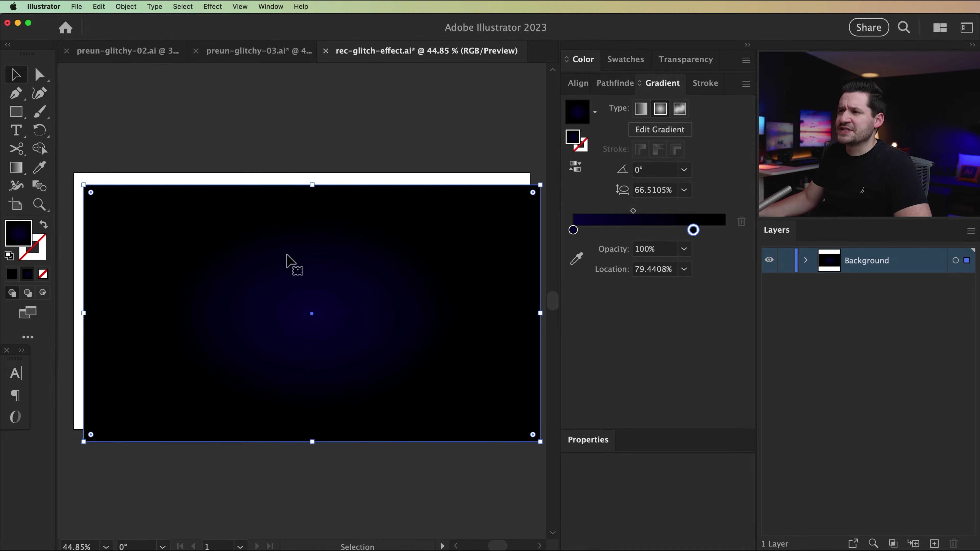
click(587, 90)
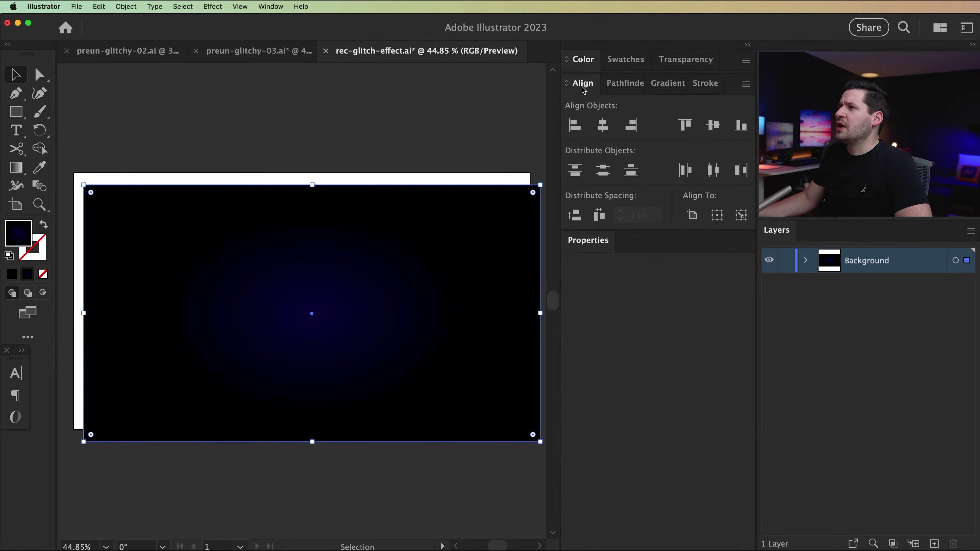
click(603, 125)
click(714, 130)
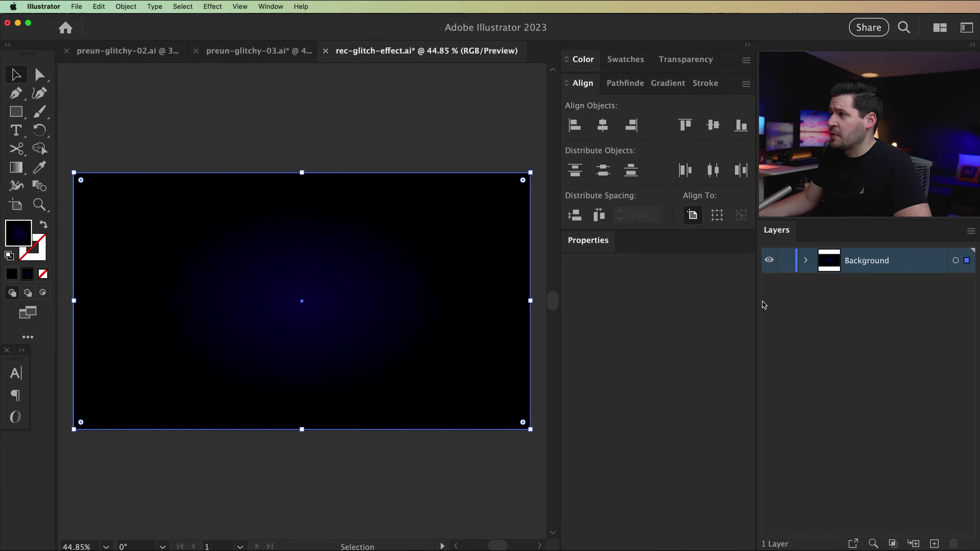
Lock the Background layer and add a new layer named Glitch above it
click(785, 264)
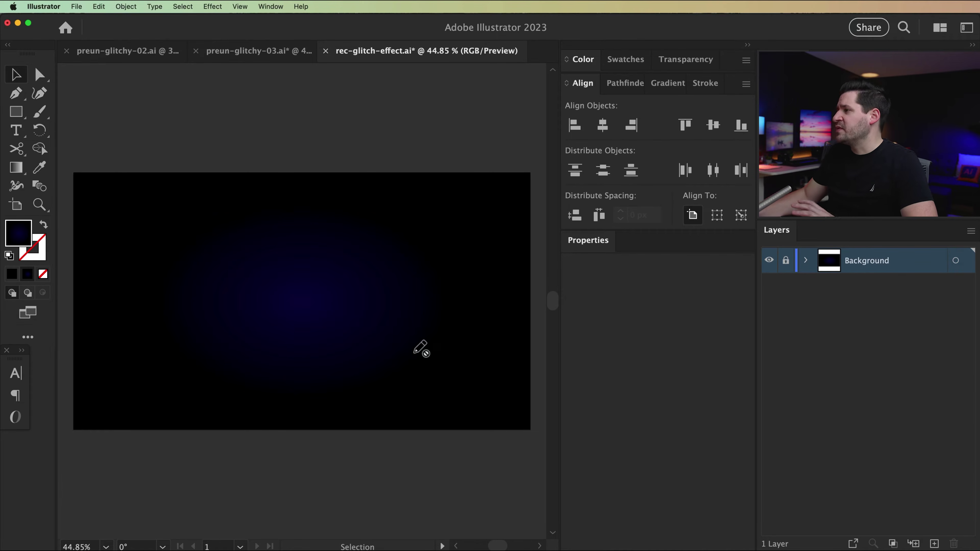
click(936, 543)
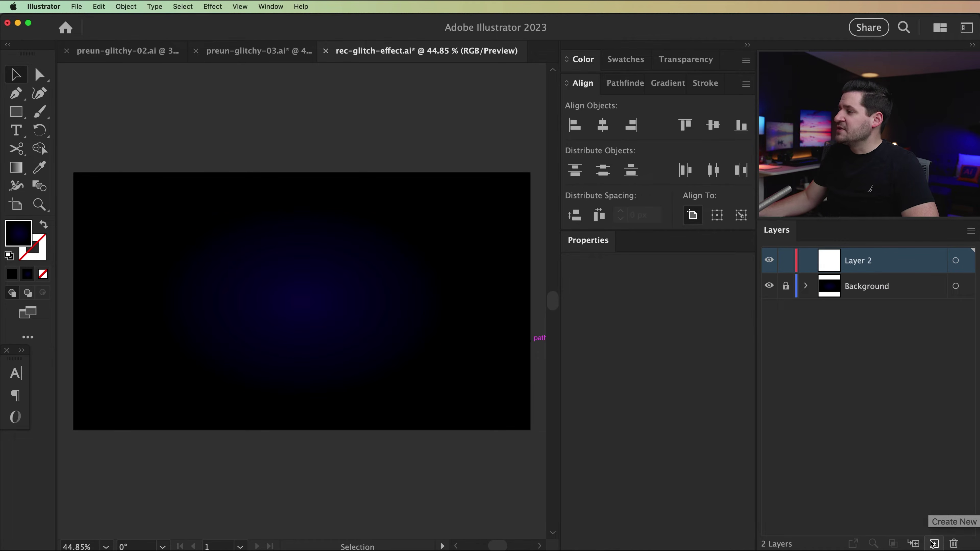
double_click(860, 261)
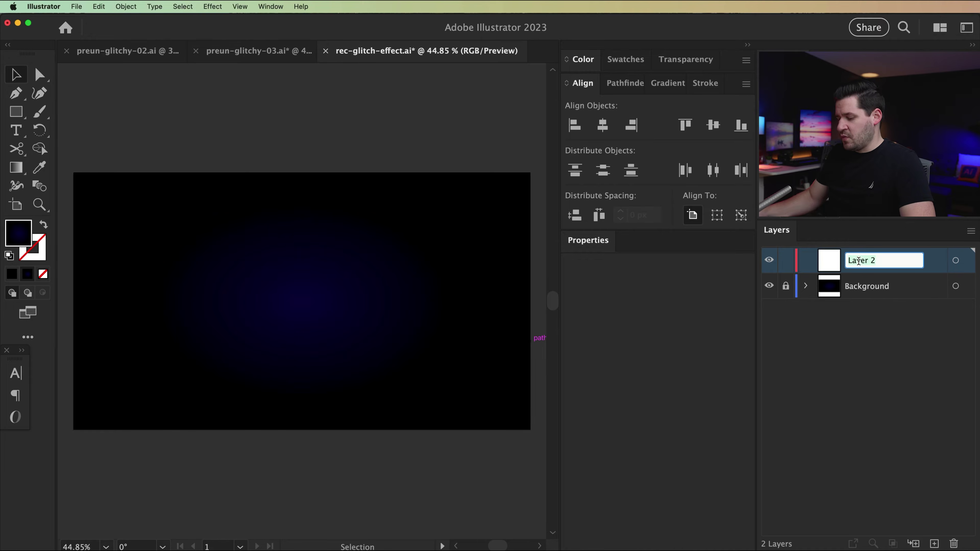
text(Glitch)
key(Return)
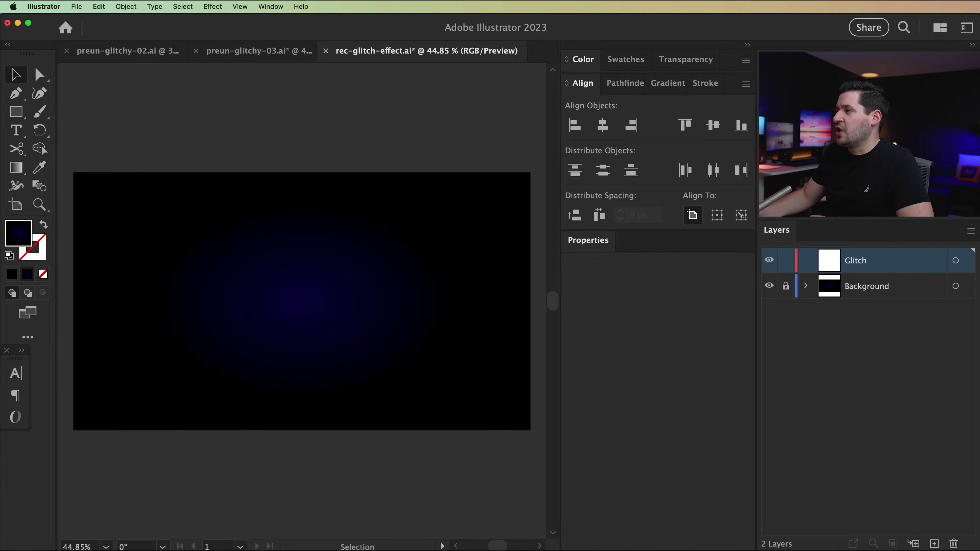
Add the text PHL on the Glitch layer at a size of 275 pt, placed near the middle of the artboard
click(18, 131)
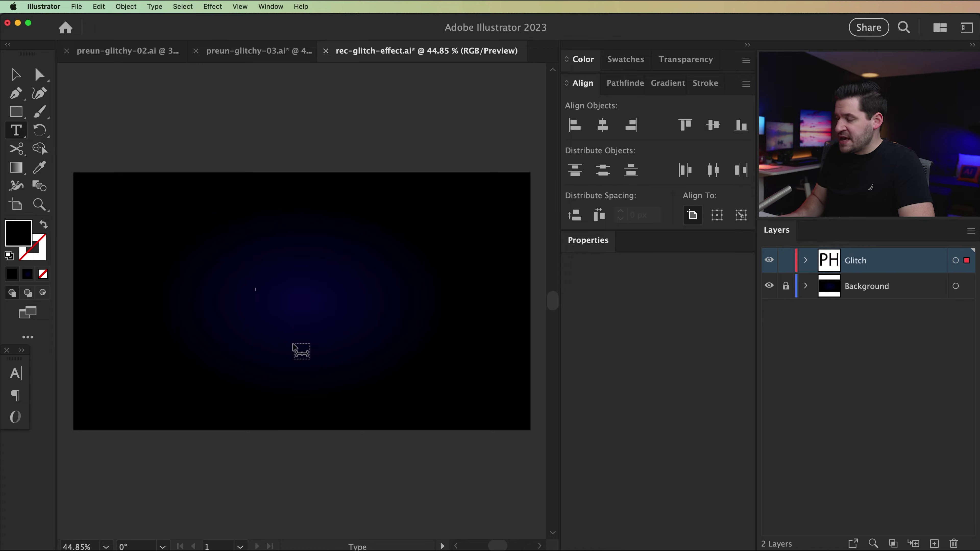
key(Escape)
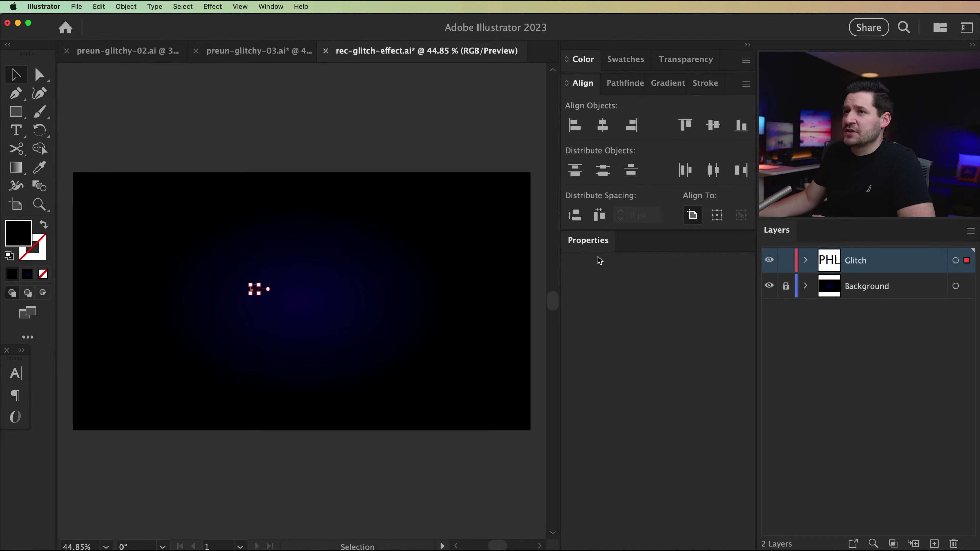
click(22, 377)
click(81, 436)
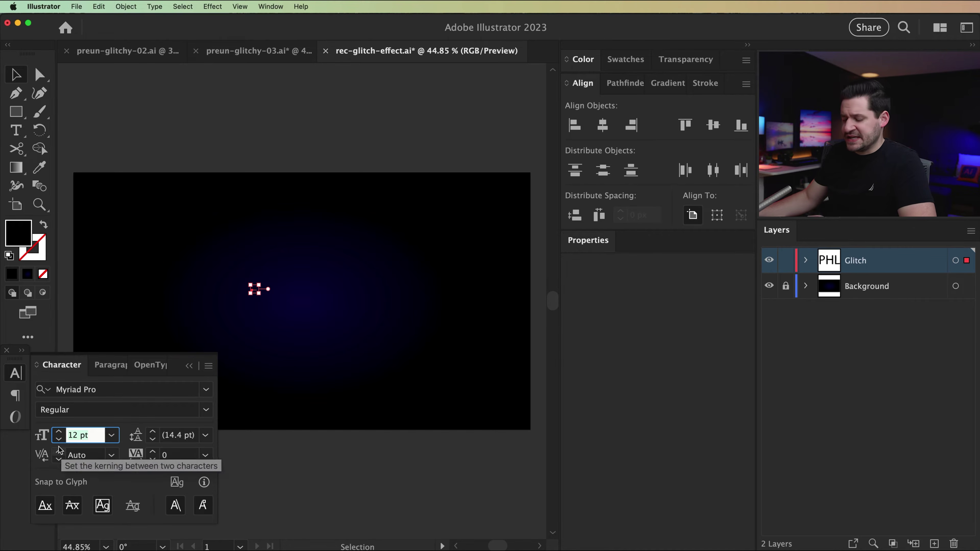
text(275)
key(Tab)
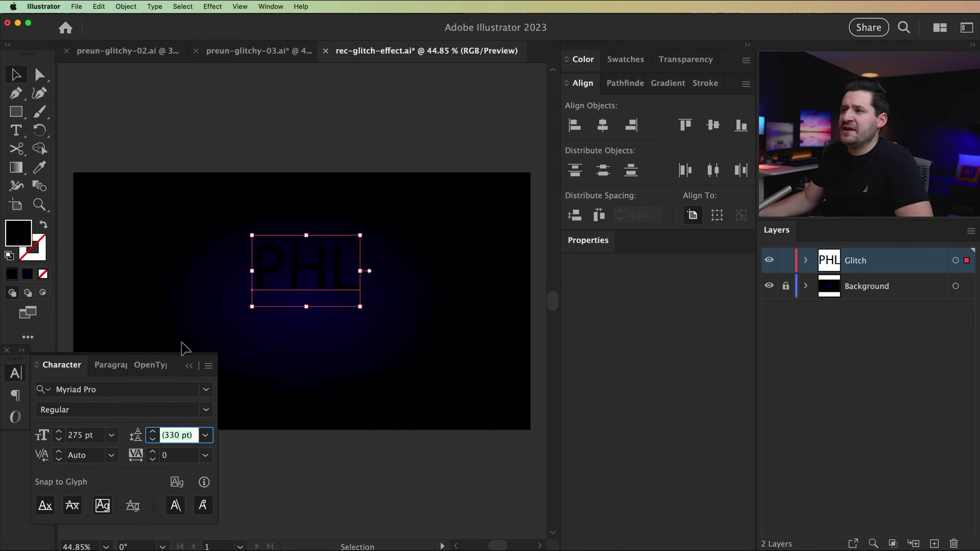
drag(318, 266, 320, 294)
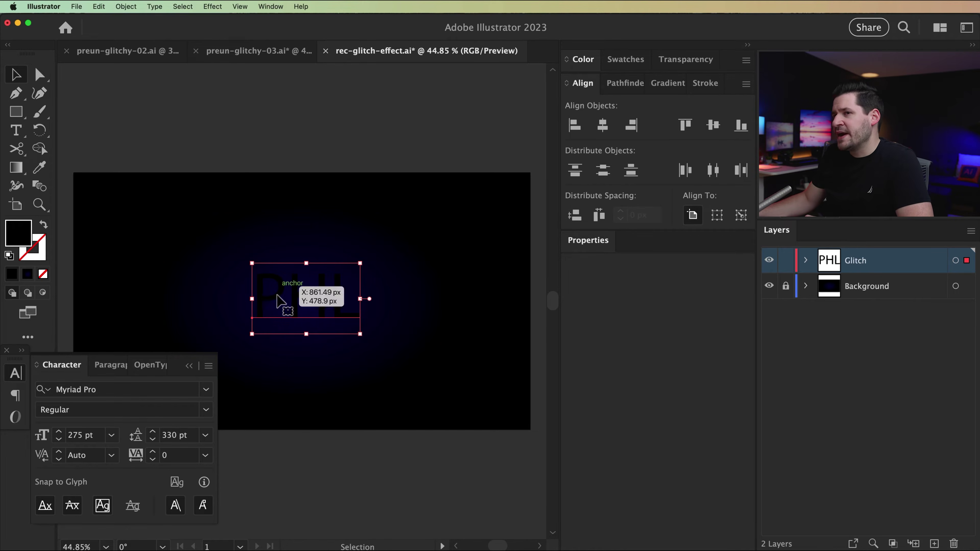
Fill the PHL text with off-white by setting the colour's brightness to 95% and its saturation to 0%
double_click(18, 240)
drag(585, 260, 461, 251)
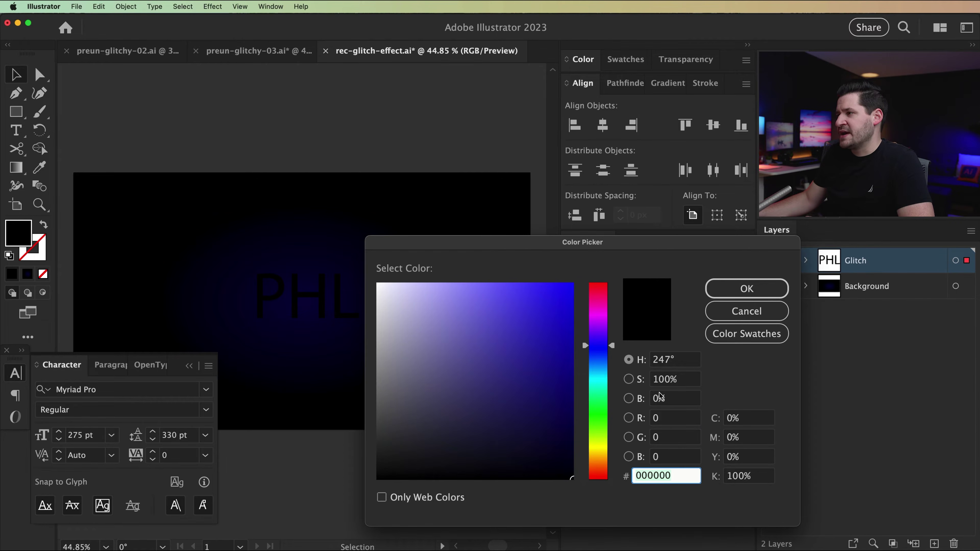
click(666, 399)
text(95)
key(Tab)
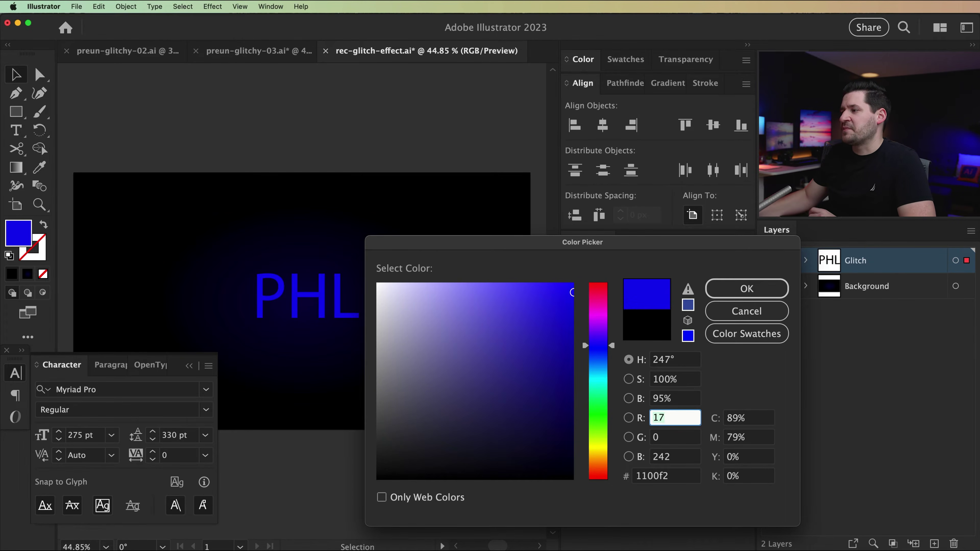
click(678, 381)
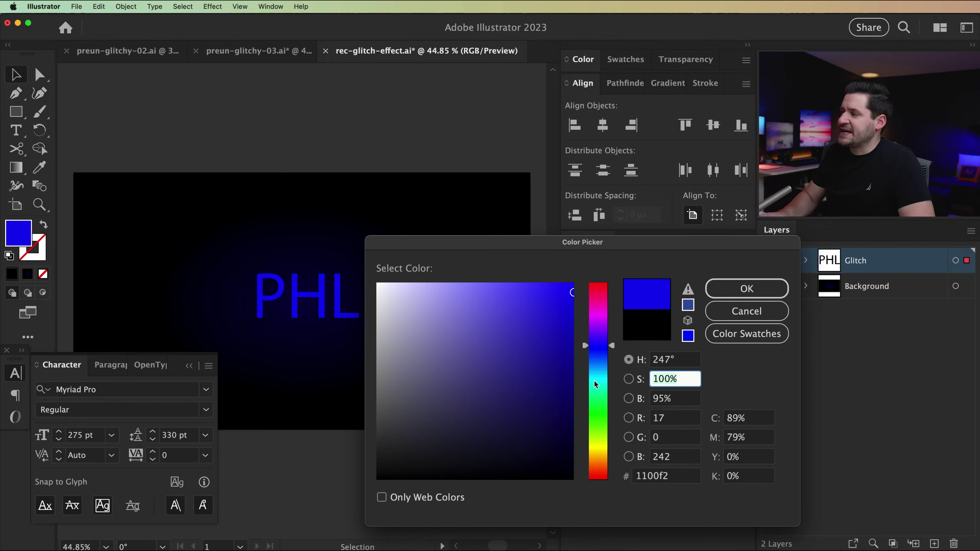
text(0)
key(Tab)
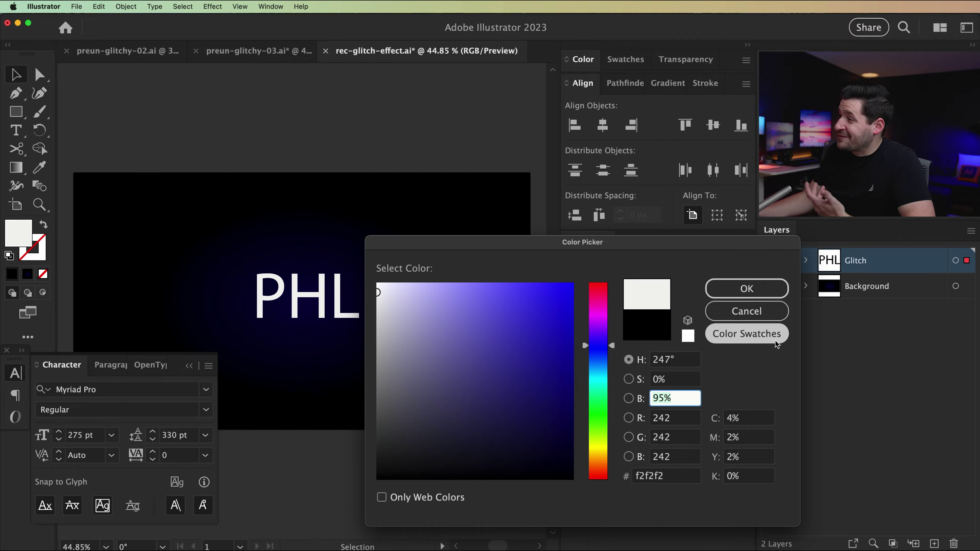
click(748, 290)
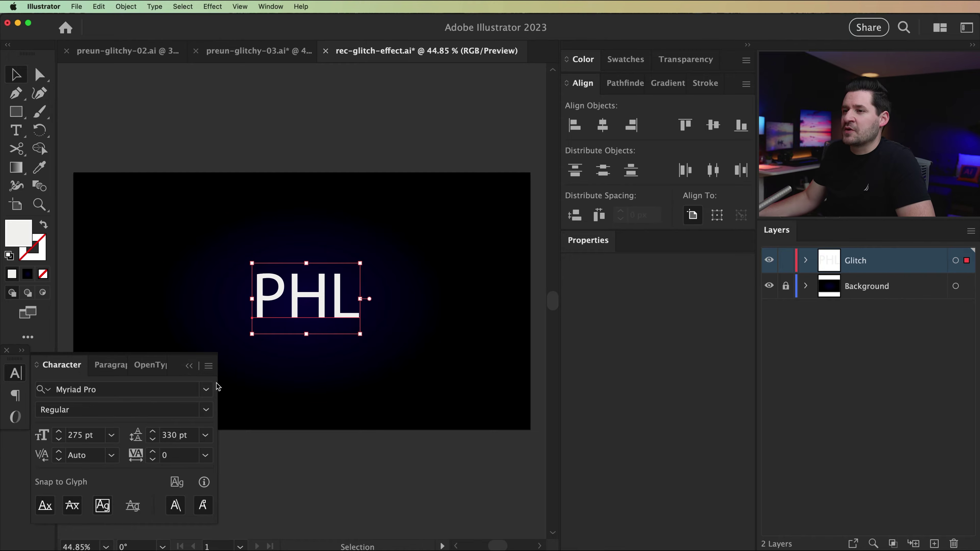
Try out the Kallisto font family and its styles on the PHL text
click(206, 389)
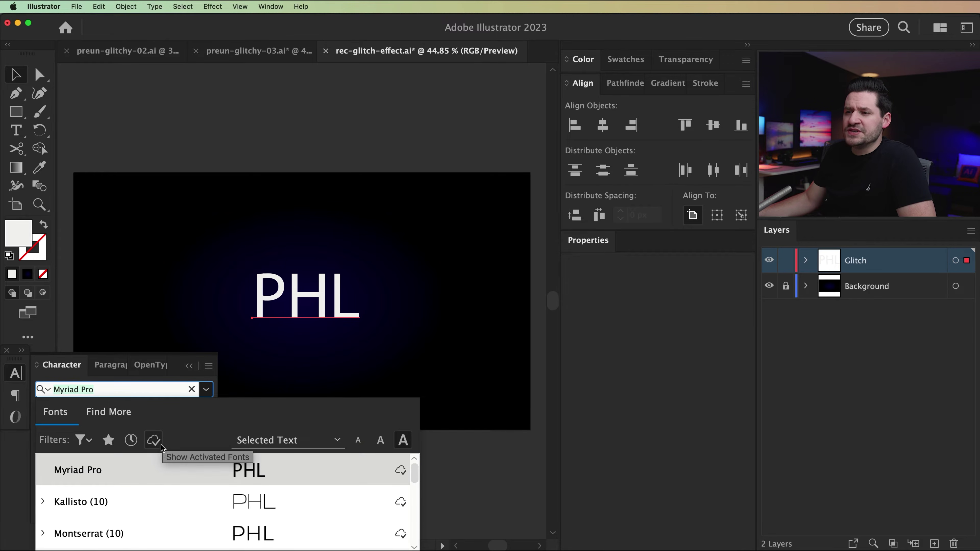
click(172, 500)
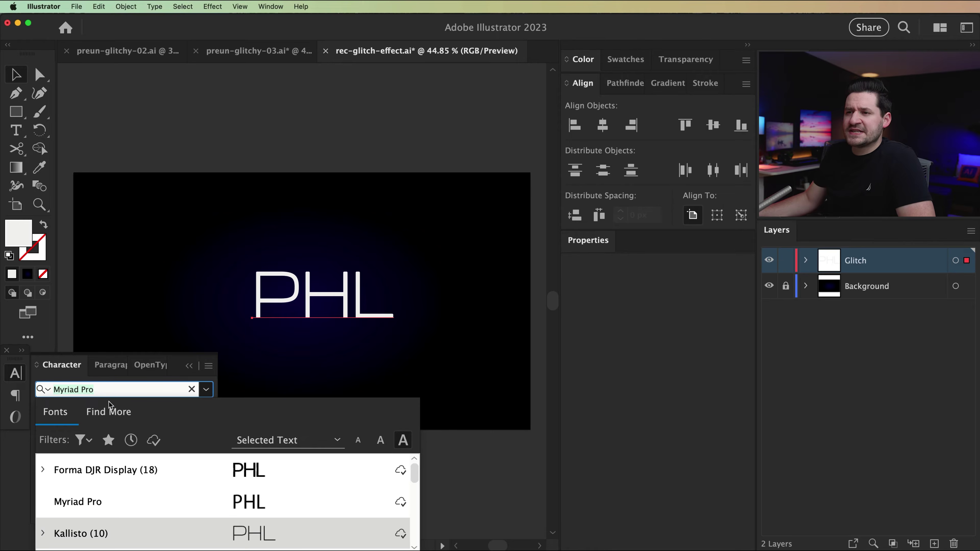
click(105, 388)
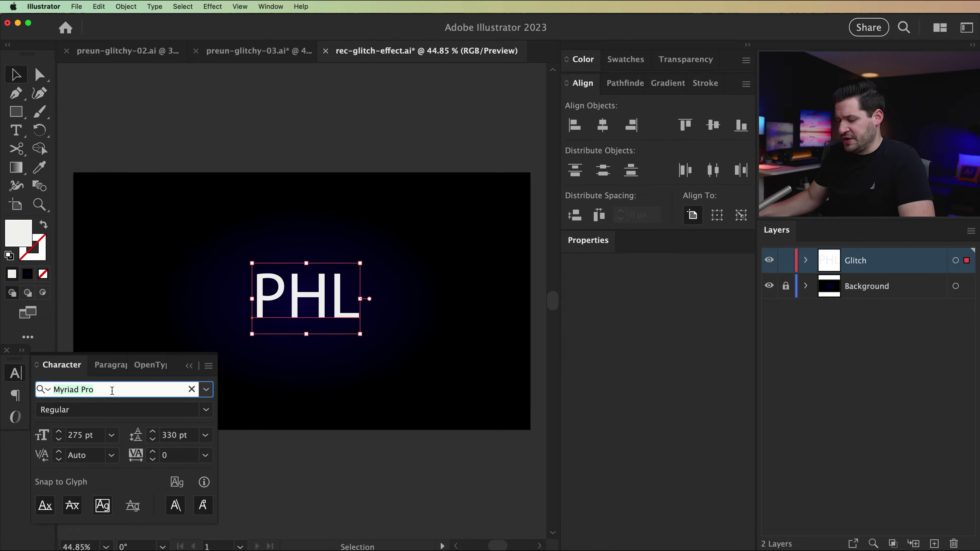
text(Kall)
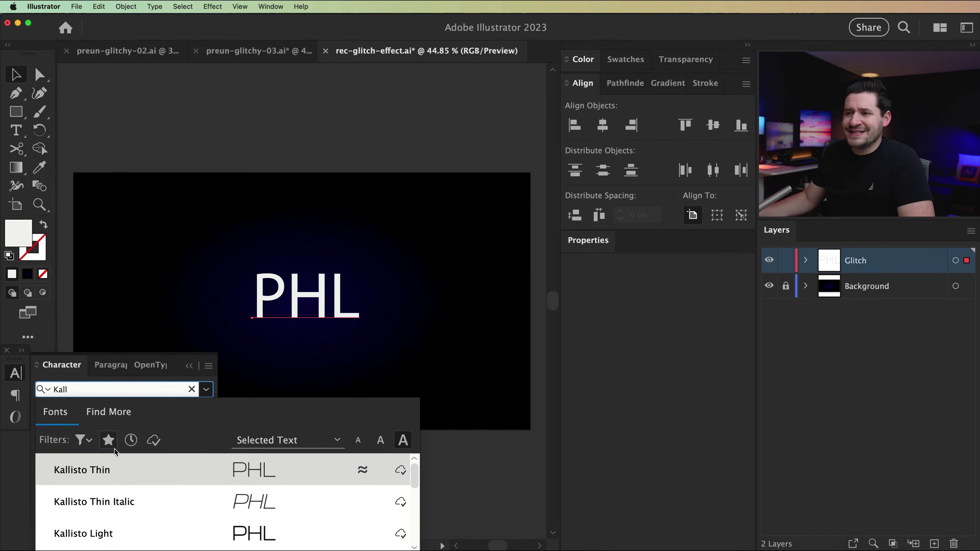
scroll(123, 471, down, 5)
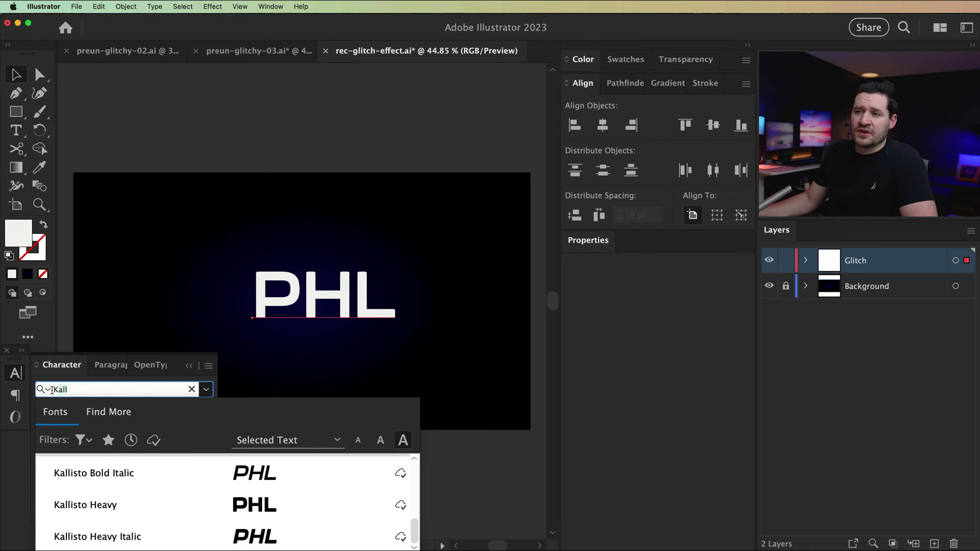
Set the PHL text's font to Forma DJR Display in the Black Italic style
click(43, 391)
text(Forma)
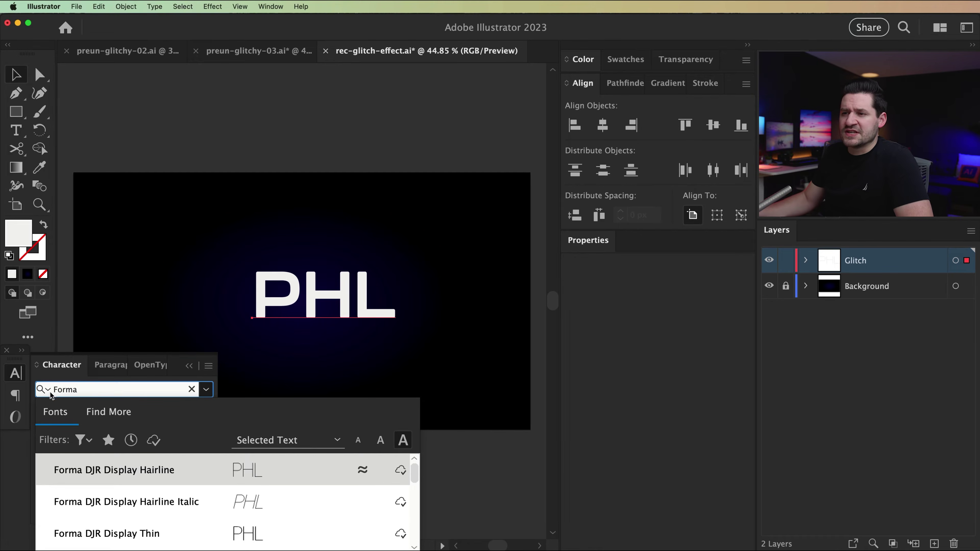
click(116, 472)
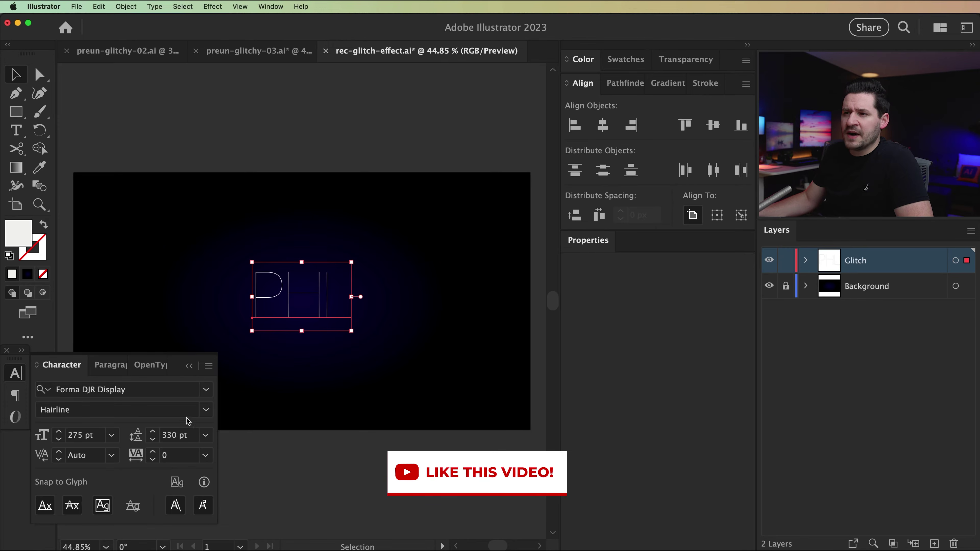
click(207, 409)
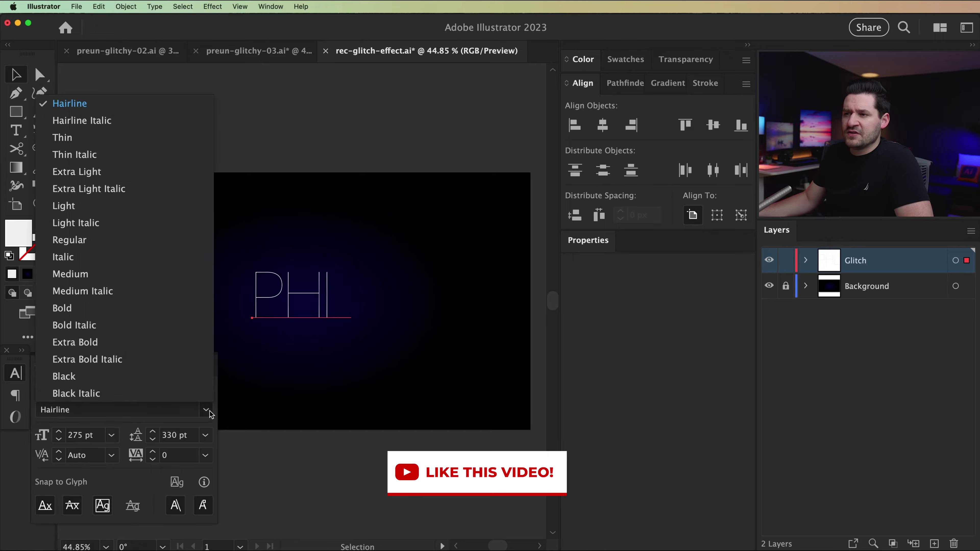
click(85, 393)
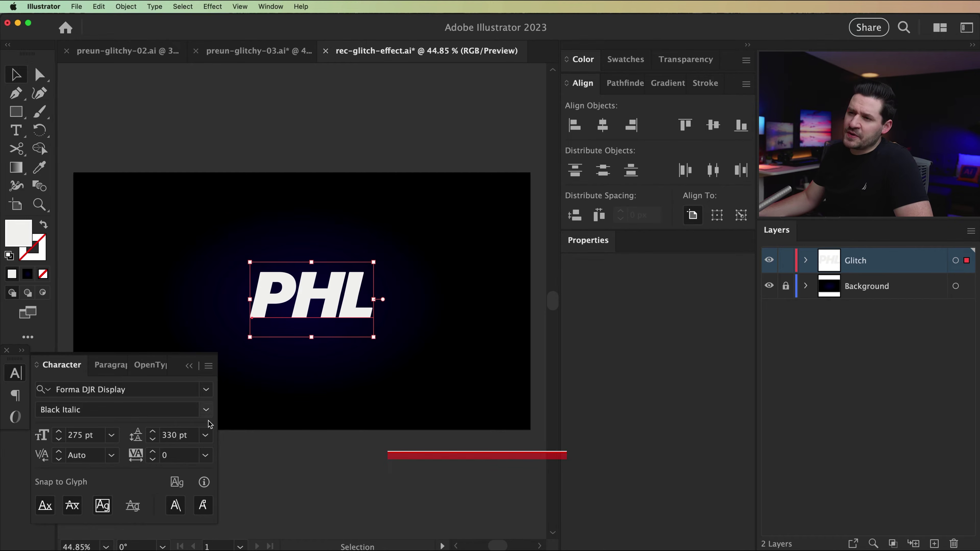
Try a tracking of 100 on the PHL text, increase it to 150, and move the text back to the artboard's middle
click(177, 458)
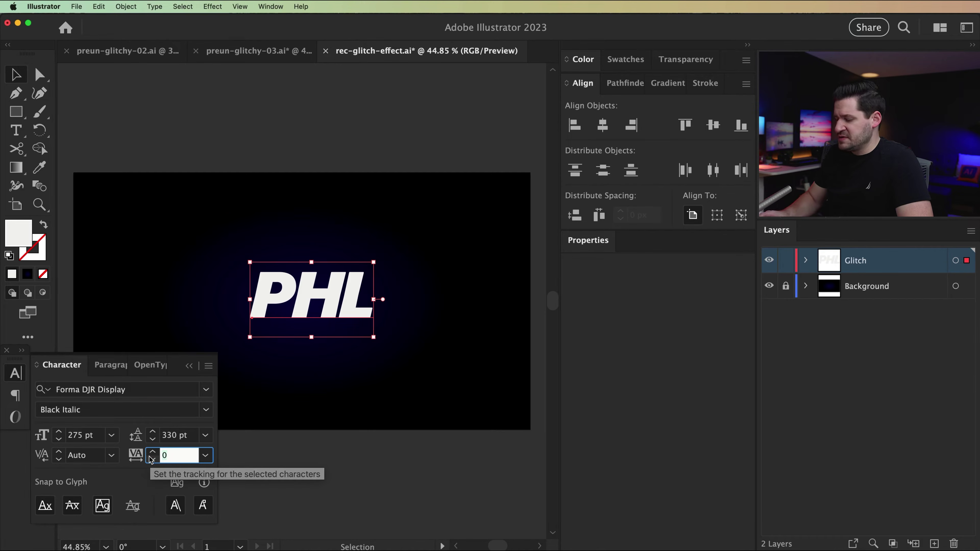
text(100)
key(Return)
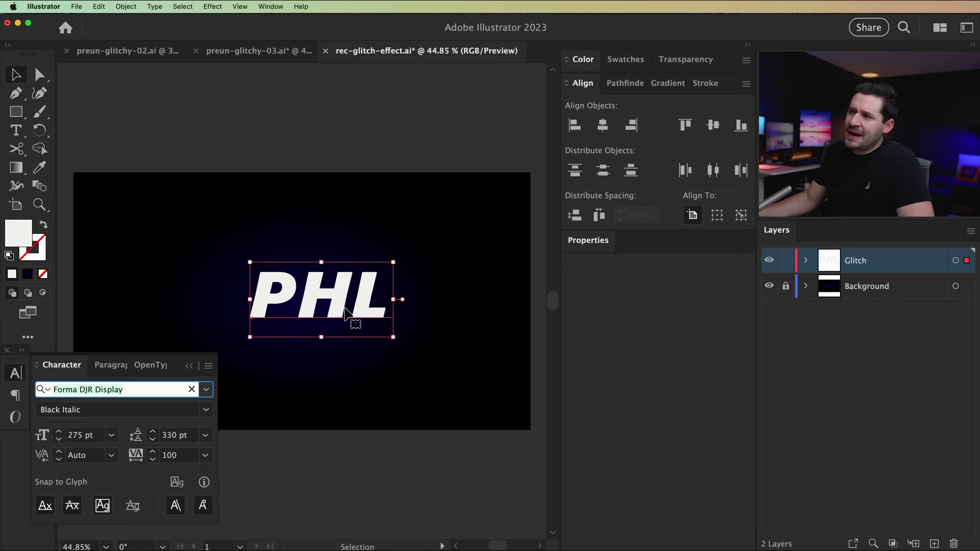
click(162, 456)
text(150)
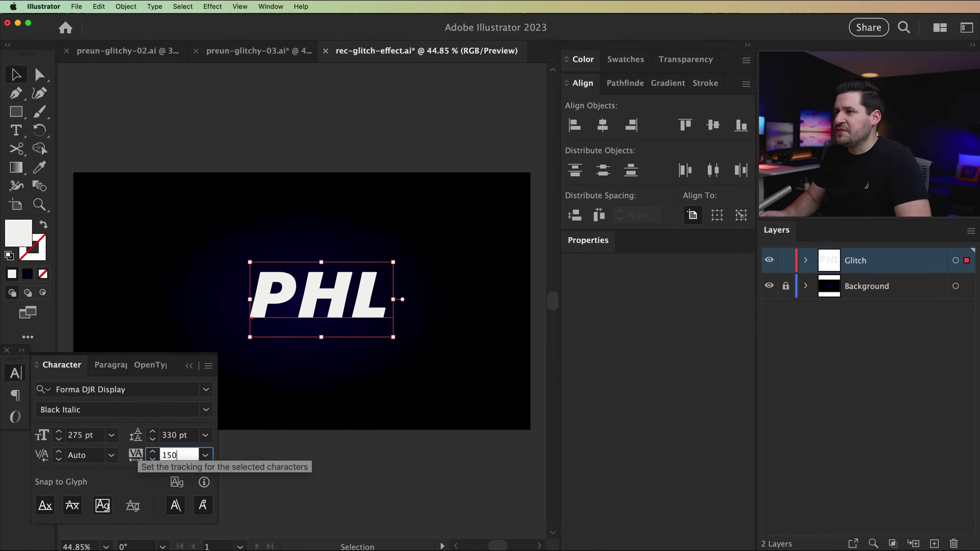
key(Return)
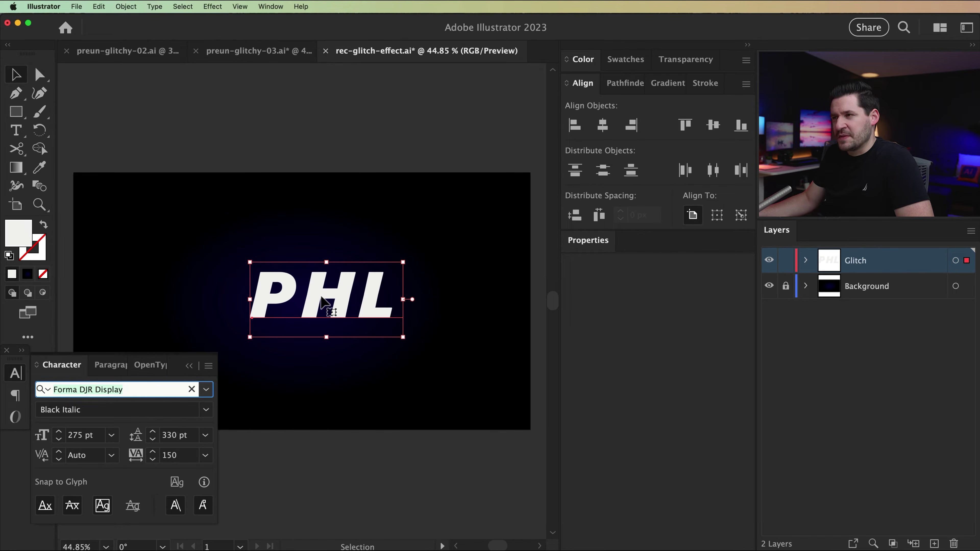
click(13, 379)
drag(339, 305, 316, 317)
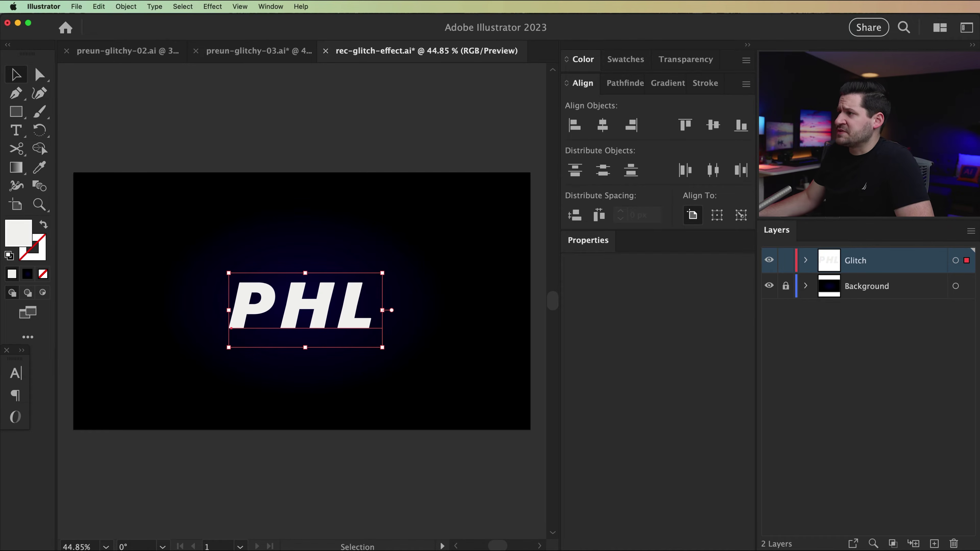
Convert the PHL text in the Glitch layer to outlines and expand the resulting group's contents in the layer list
click(806, 262)
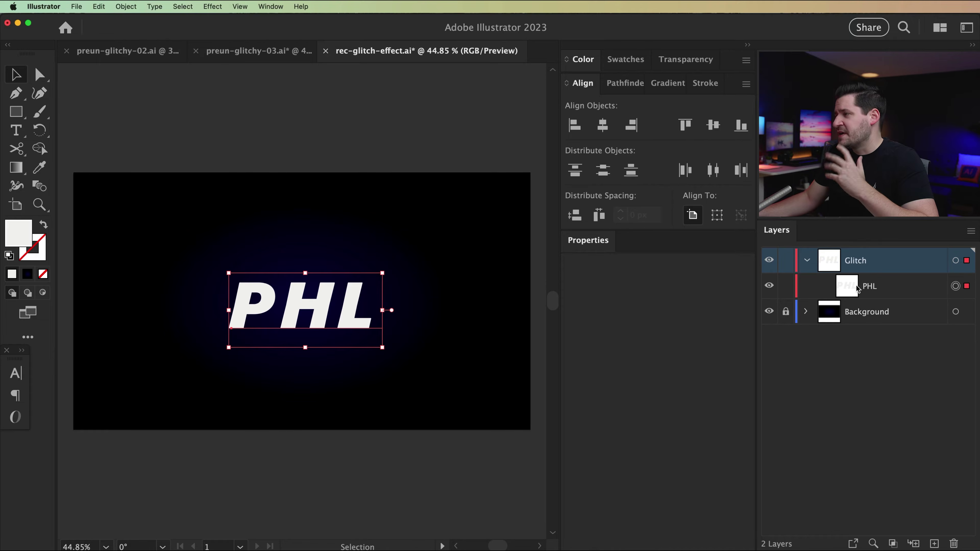
right_click(296, 301)
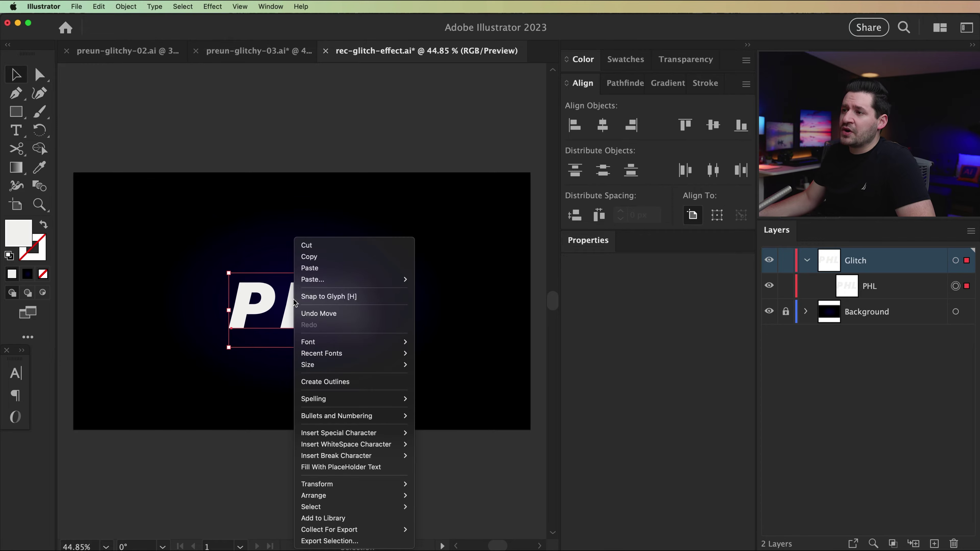
click(326, 382)
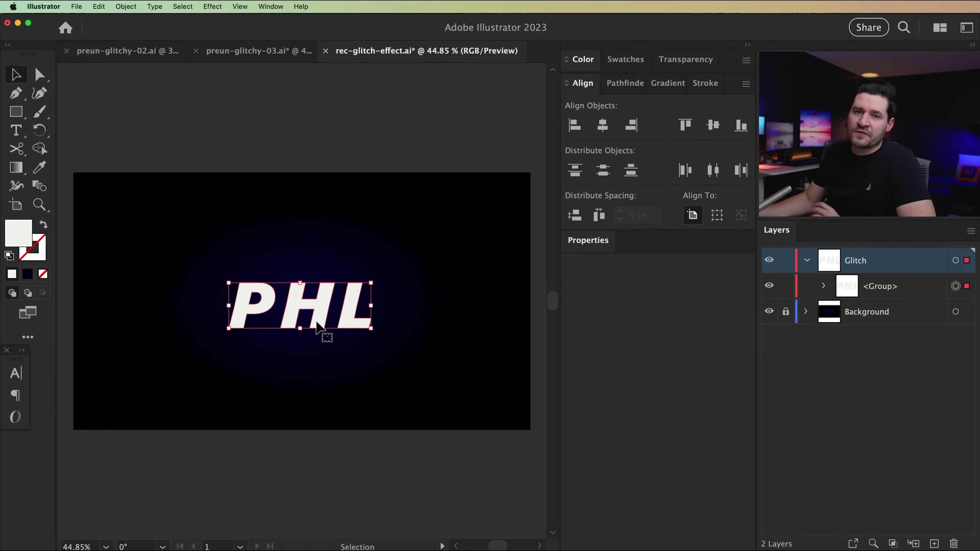
click(825, 287)
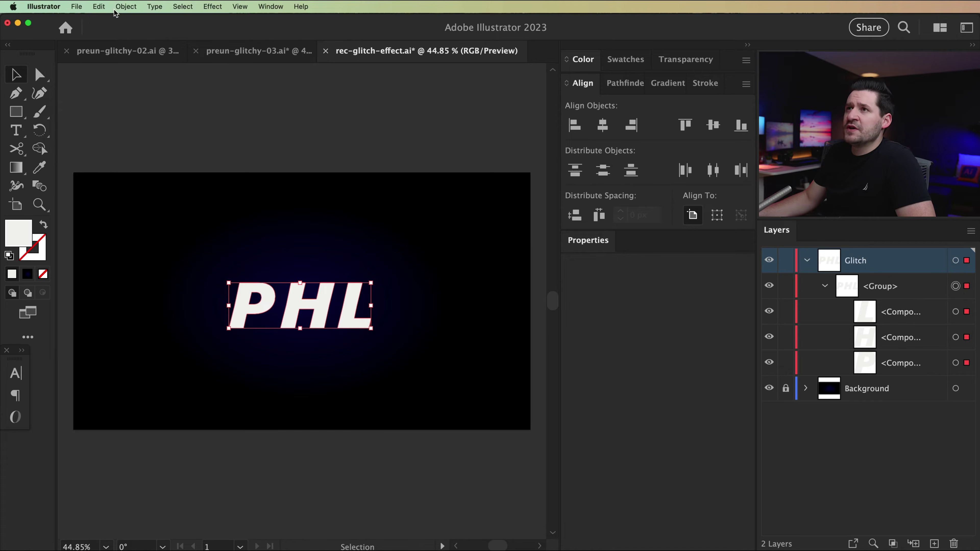
Ungroup the outlined PHL letters and nudge the H and L to tighten the spacing between the letters
click(125, 6)
click(140, 81)
click(309, 403)
key(z)
double_click(301, 313)
drag(315, 307, 328, 376)
key(v)
drag(448, 303, 315, 409)
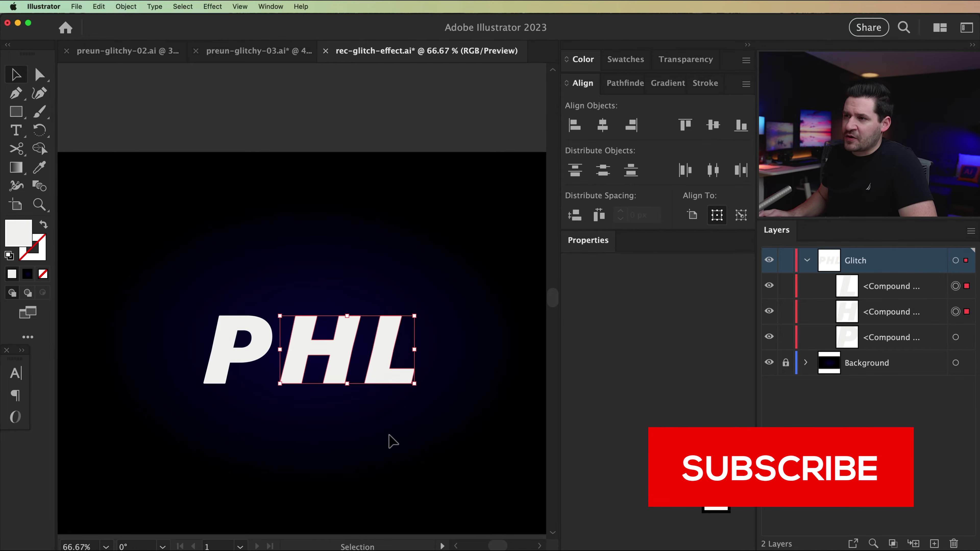
click(390, 435)
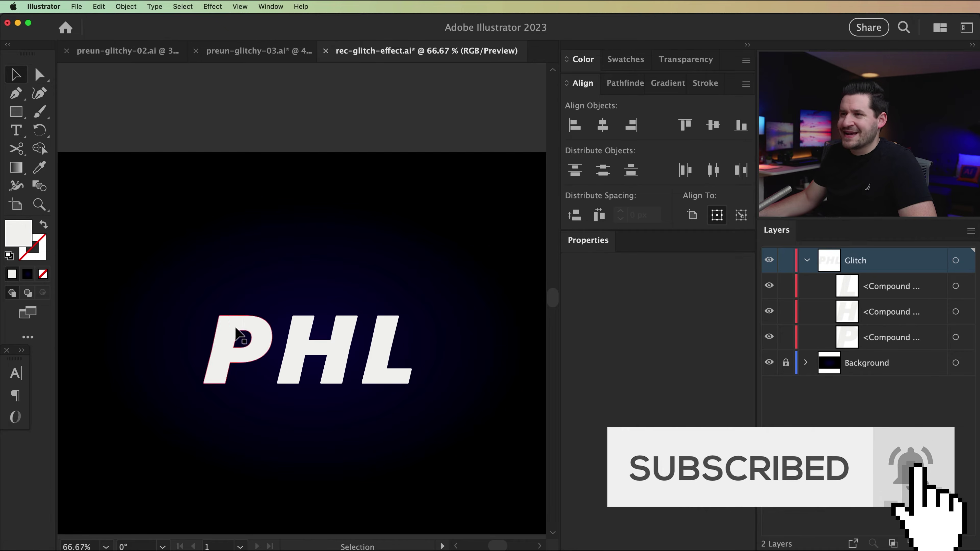
Select the P, H and L letters, group them back together and deselect the group
drag(182, 284, 119, 285)
drag(110, 280, 410, 400)
key(super+g)
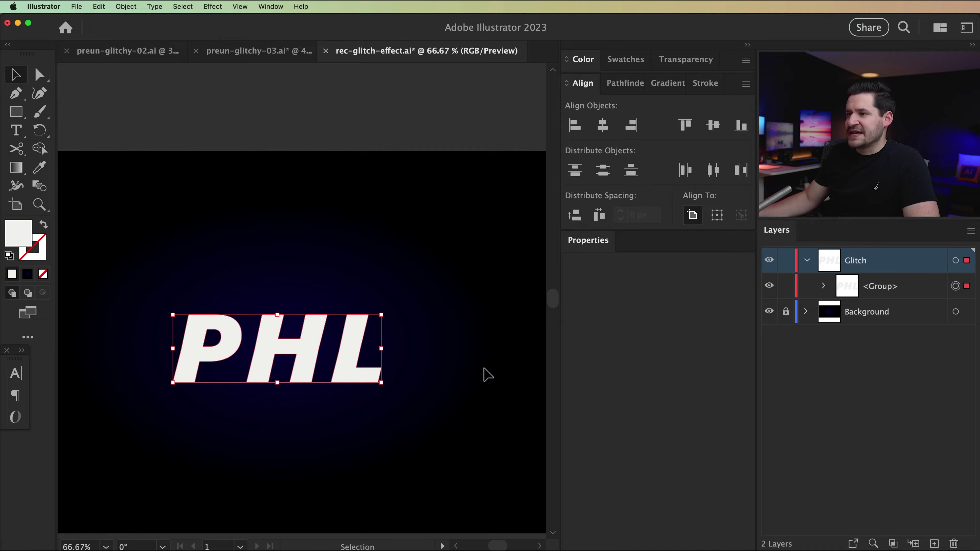
key(super+minus)
scroll(344, 390, up, 1)
click(342, 389)
drag(341, 387, 328, 389)
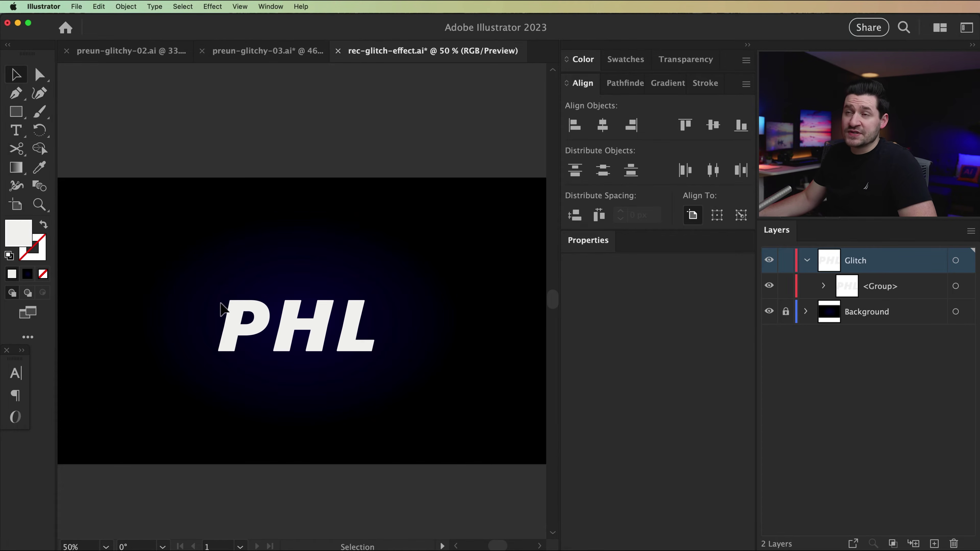
Draw a straight horizontal line with the Pen tool across the upper part of PHL, using no fill and an off-white stroke
click(22, 95)
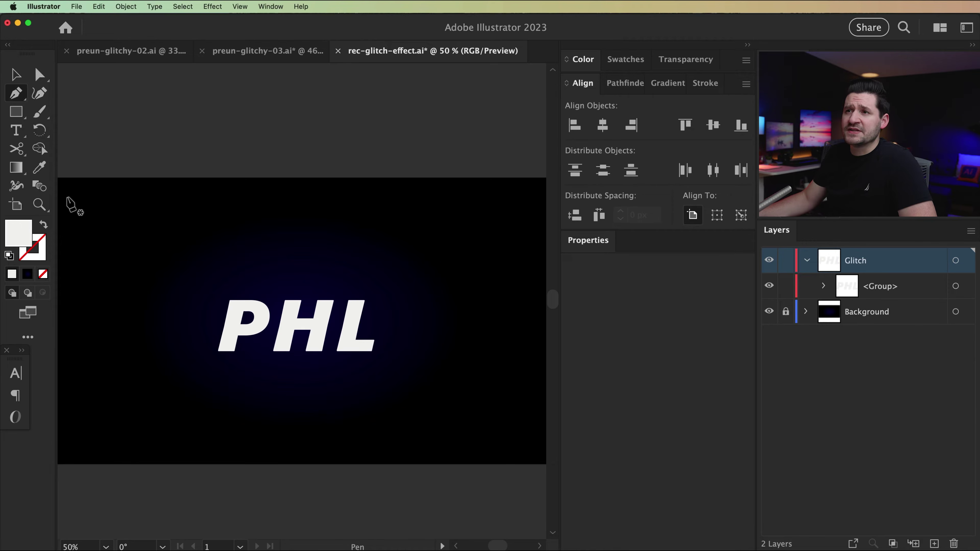
click(44, 227)
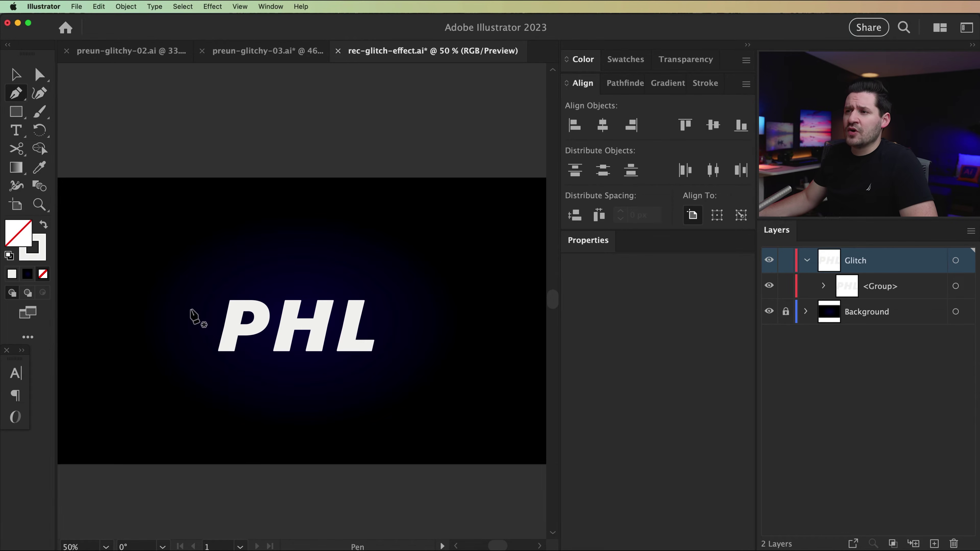
click(202, 306)
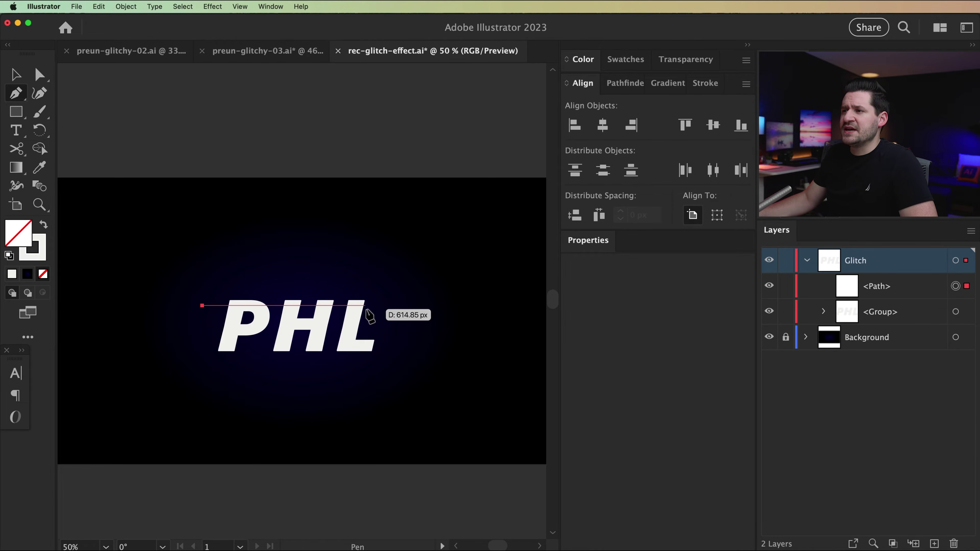
click(401, 305)
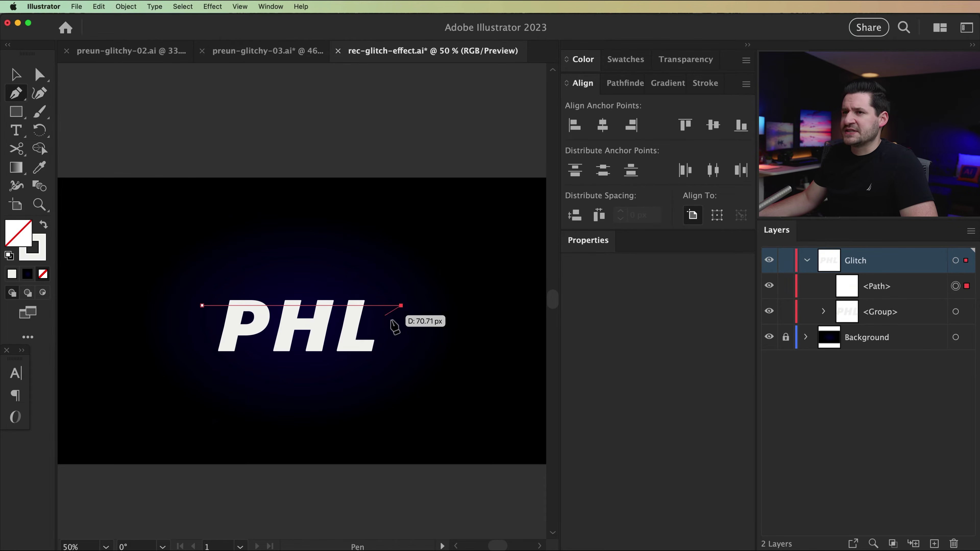
key(Escape)
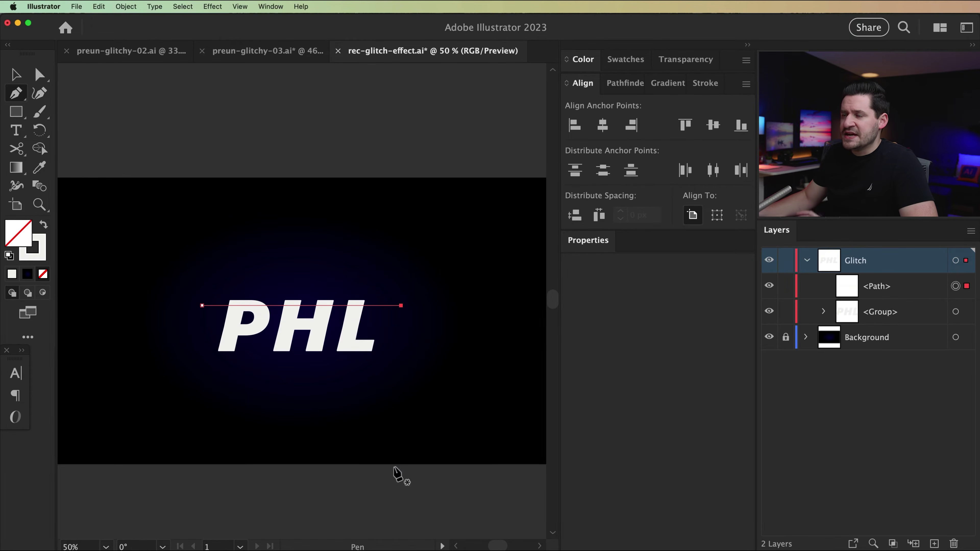
key(v)
click(391, 400)
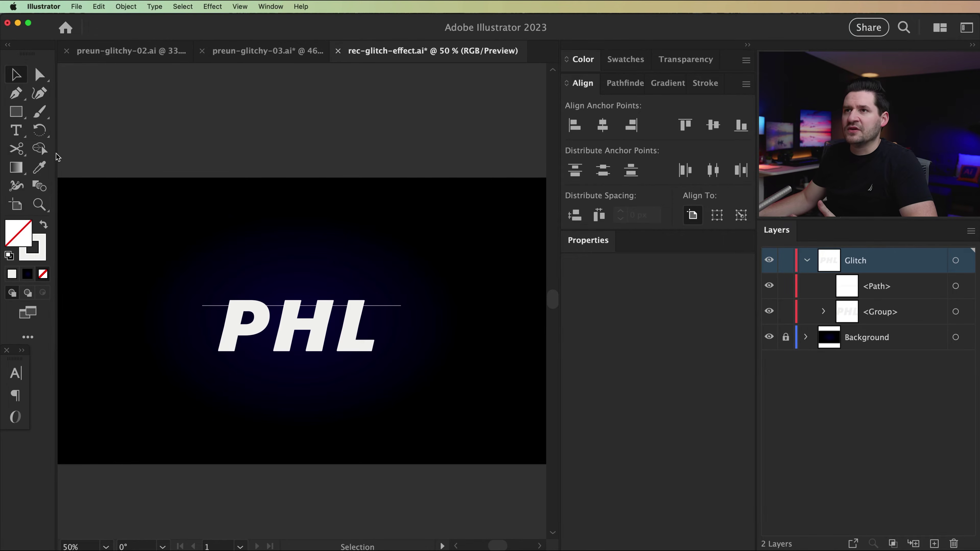
Draw three more horizontal Pen lines across PHL: one near the base, one through the upper half and one slightly above the base line
click(14, 93)
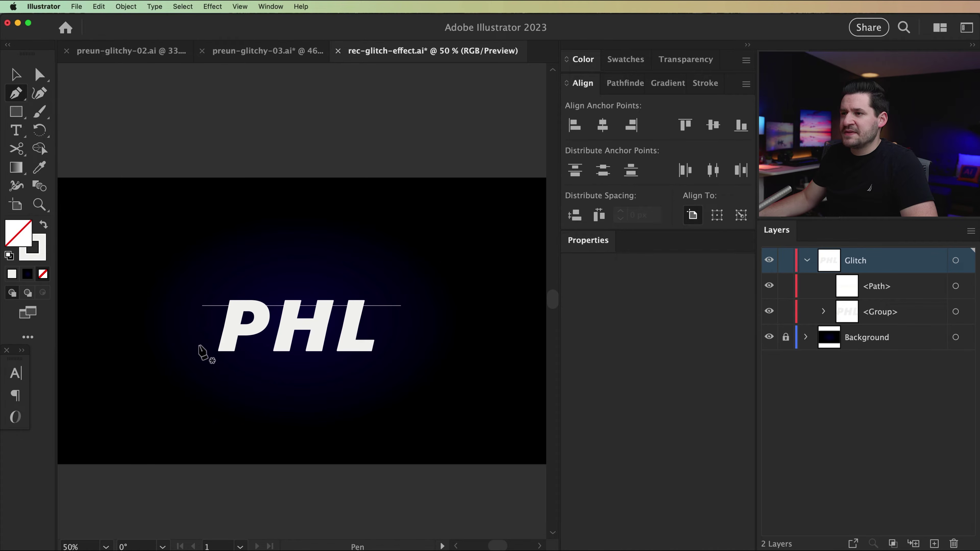
click(406, 345)
key(Escape)
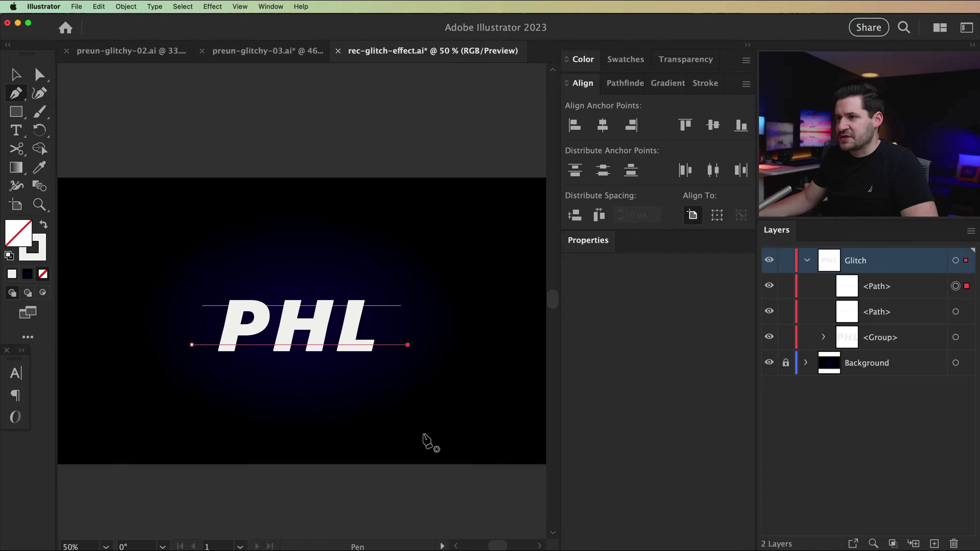
click(200, 317)
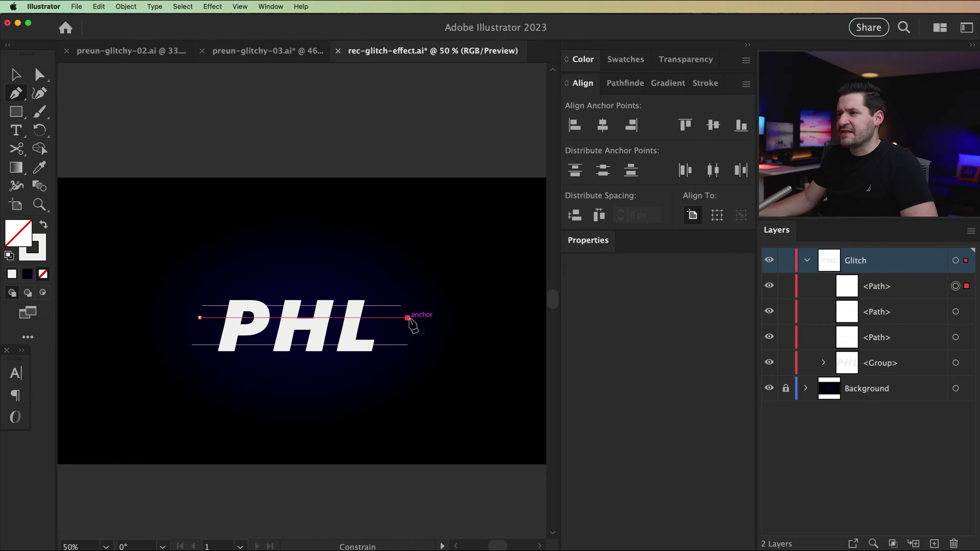
click(408, 318)
key(Escape)
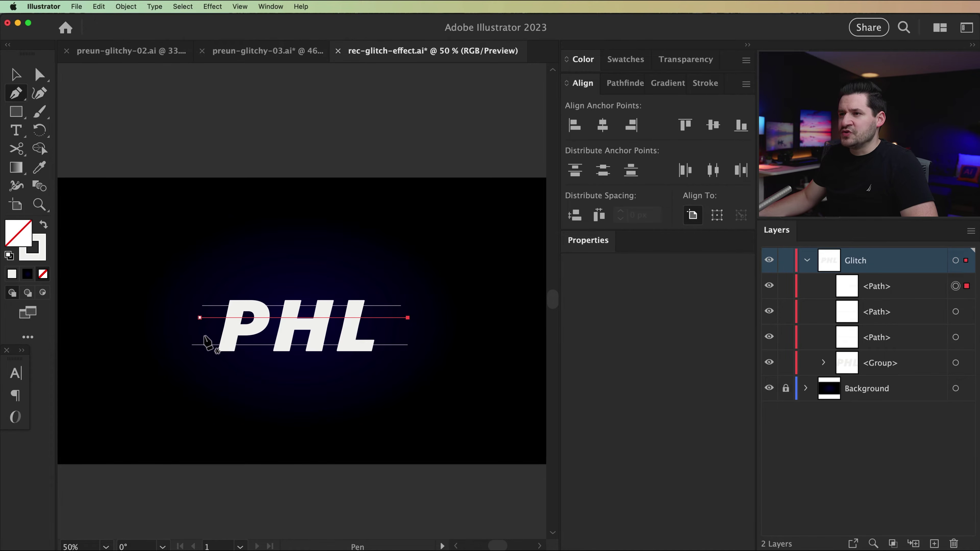
click(191, 338)
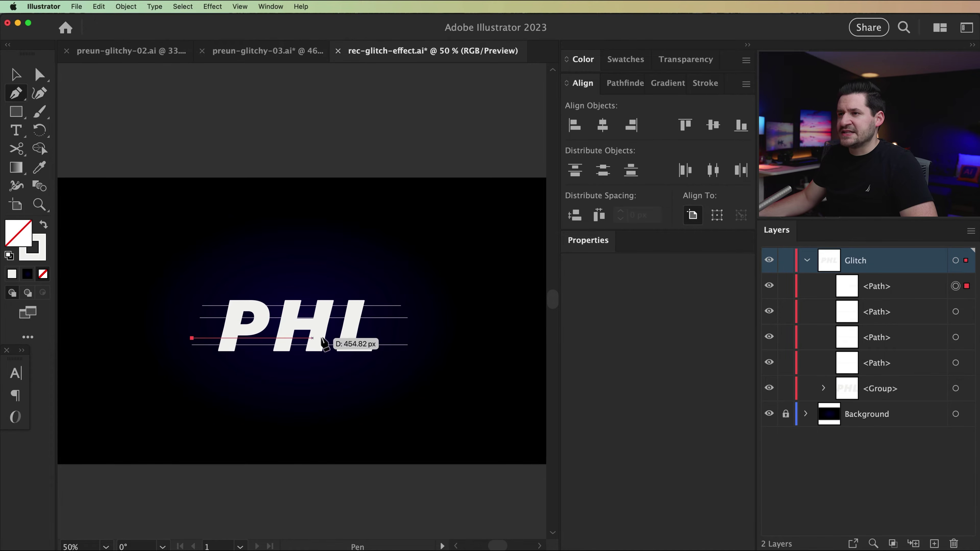
click(407, 338)
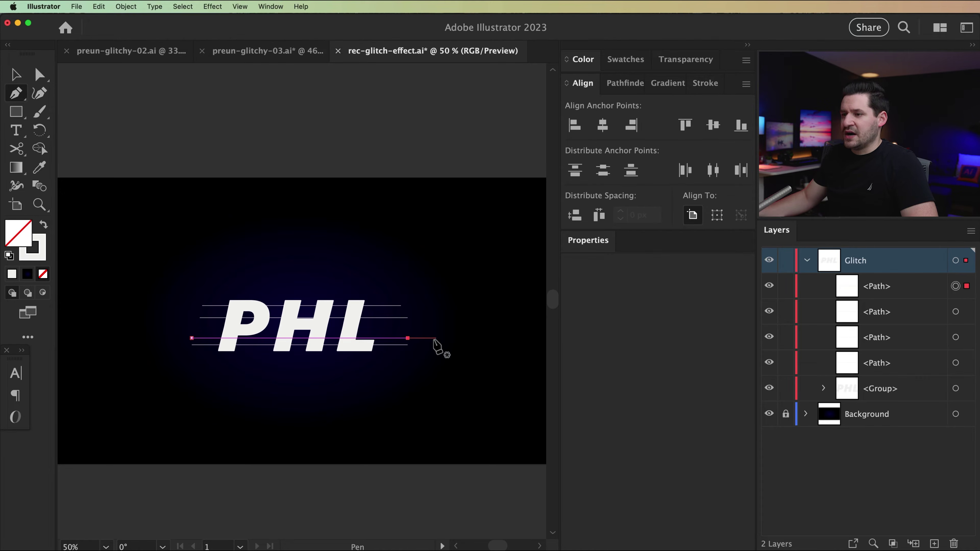
super+click(317, 379)
key(z)
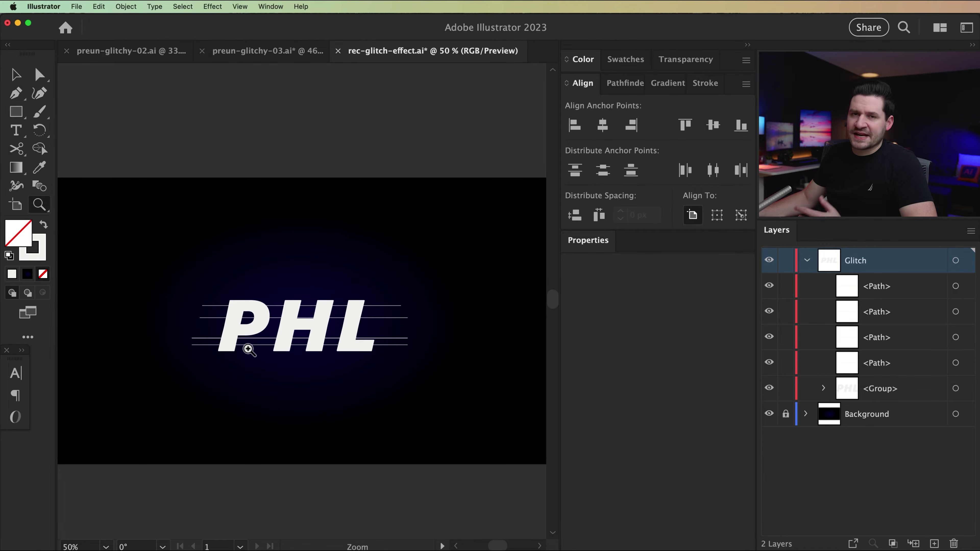
click(264, 344)
scroll(300, 301, up, 4)
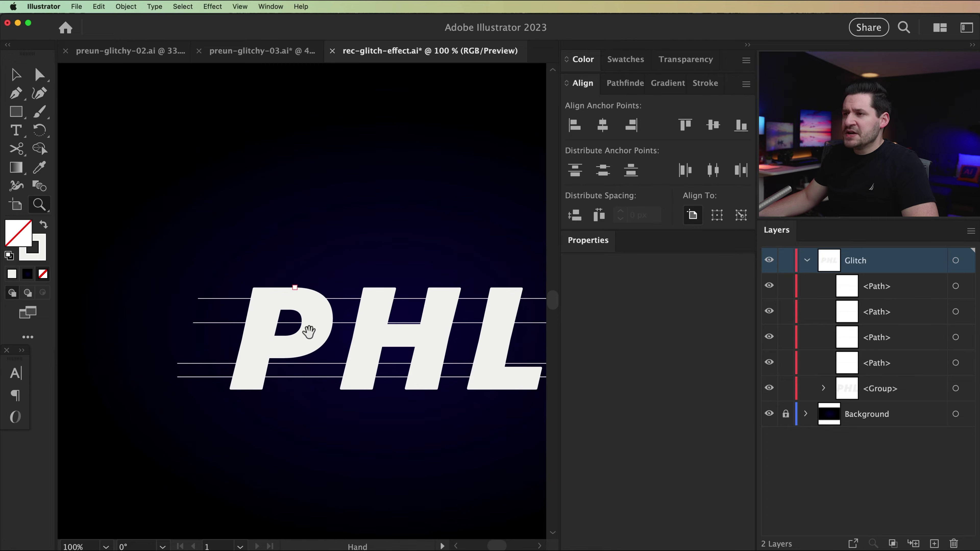
key(v)
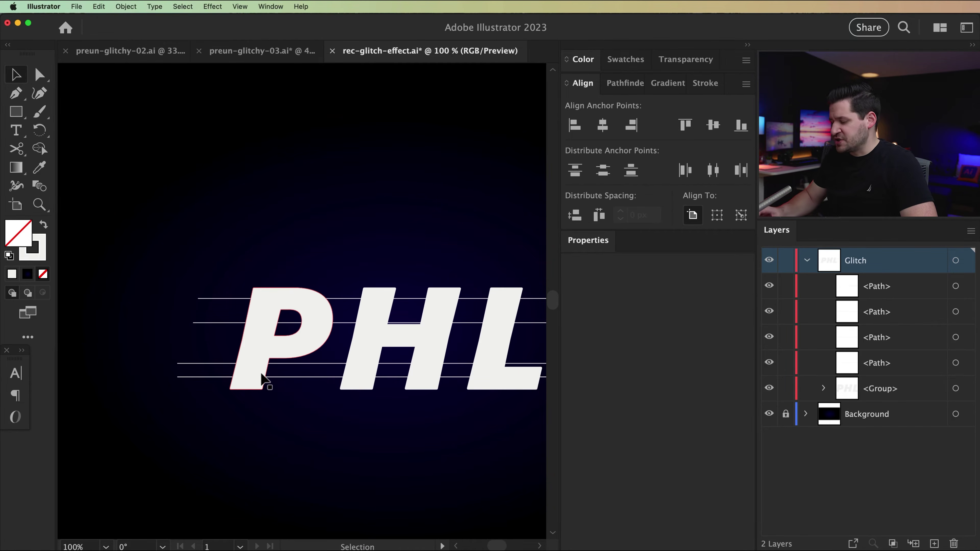
key(super+minus)
drag(354, 394, 290, 396)
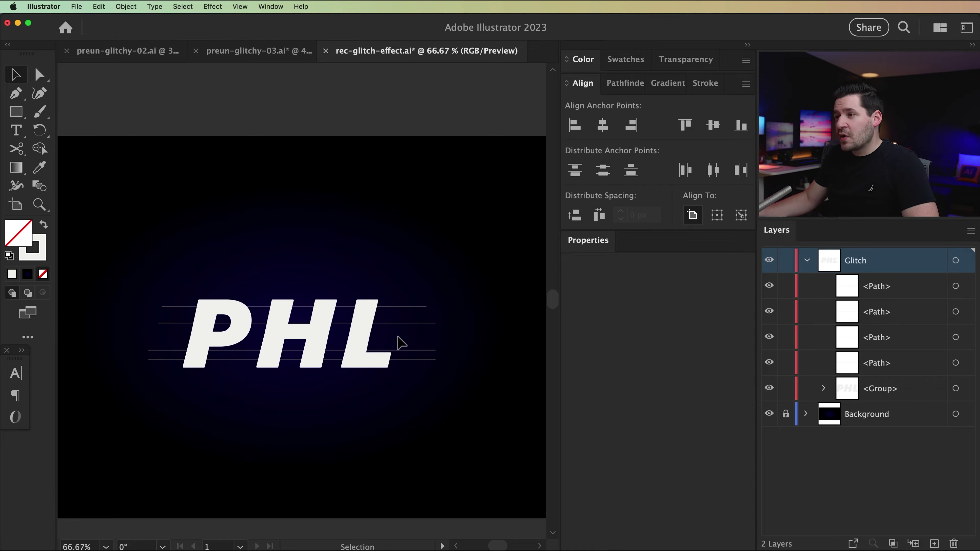
click(409, 328)
right_click(469, 339)
click(442, 355)
Move the second line from the top slightly down so it aligns with the top edge of the H's crossbar
key(z)
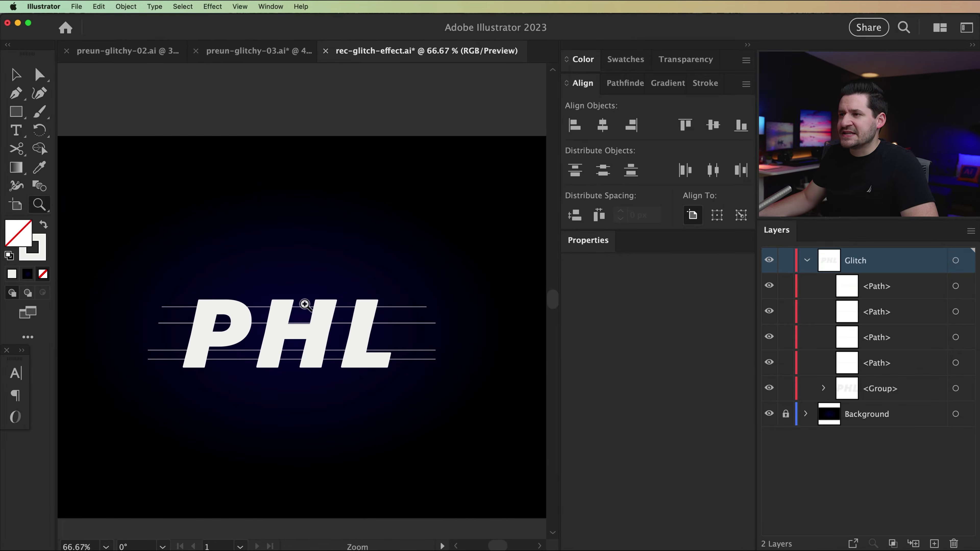
click(303, 324)
click(299, 295)
click(308, 290)
click(307, 290)
key(v)
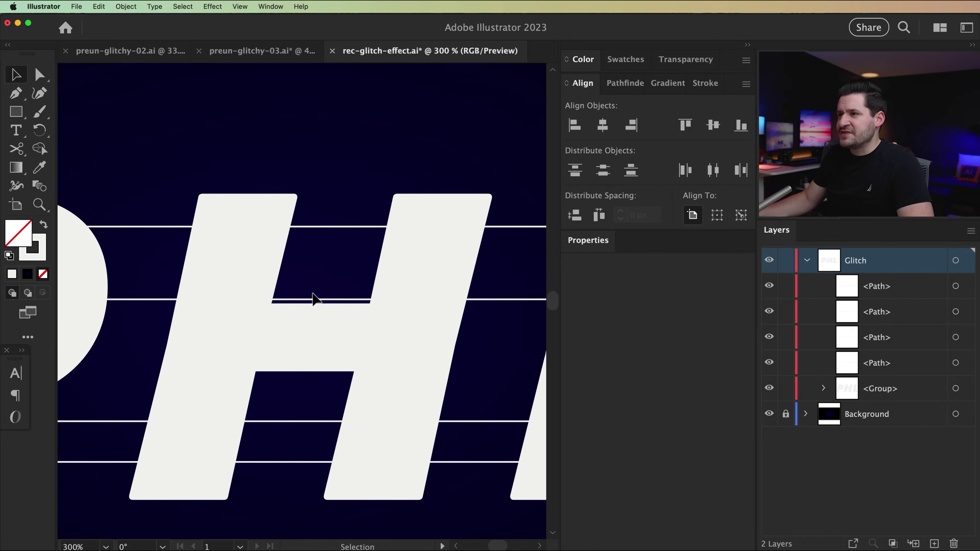
drag(316, 302, 314, 305)
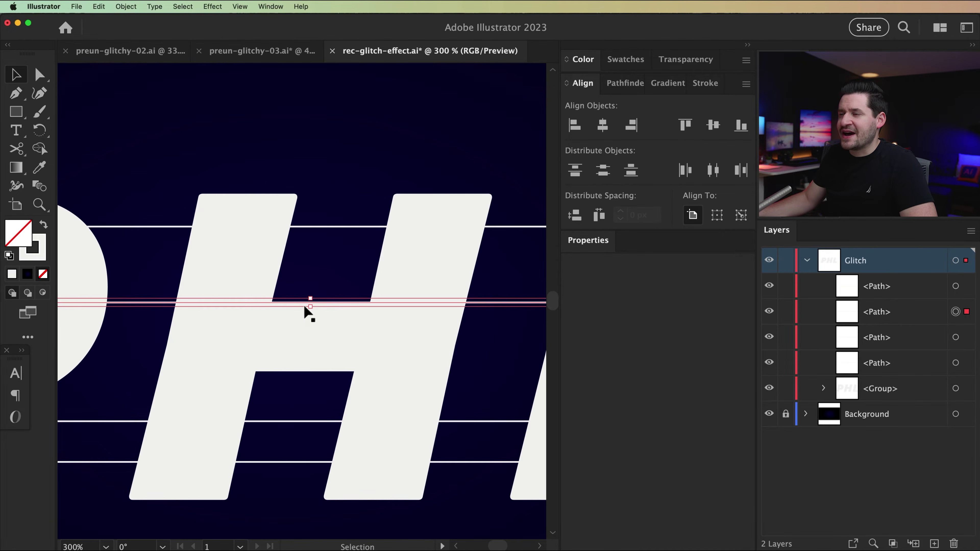
Check the Smart Guides setting in the view options and deselect the line
key(super+1)
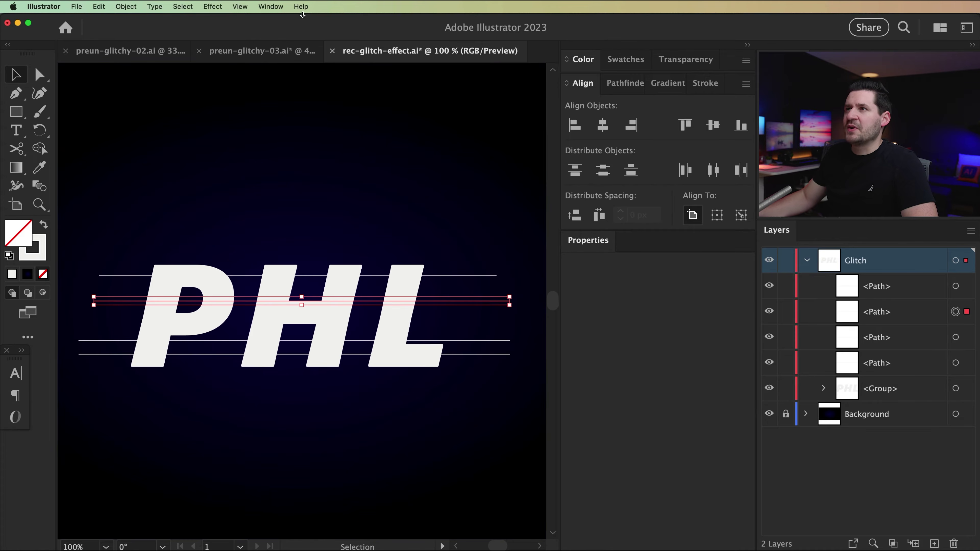
click(235, 7)
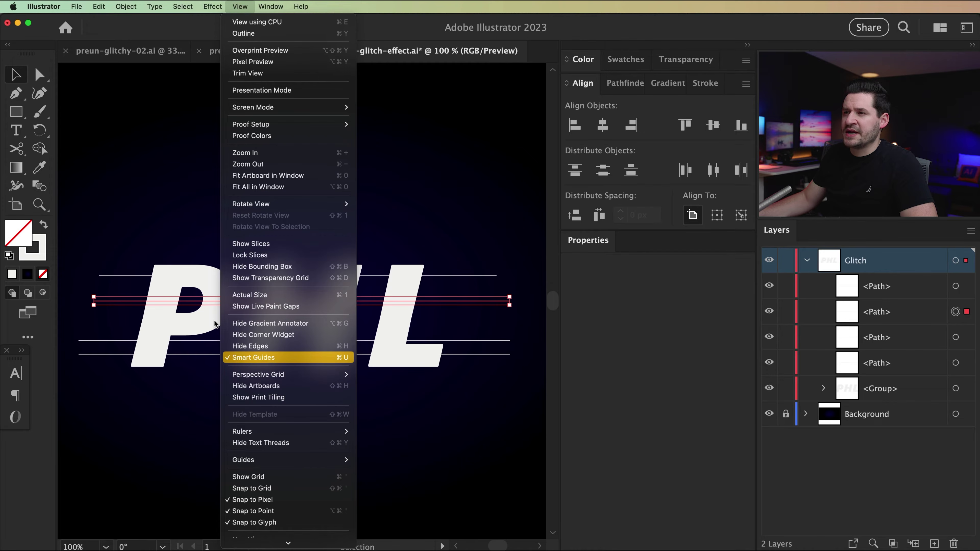
click(264, 358)
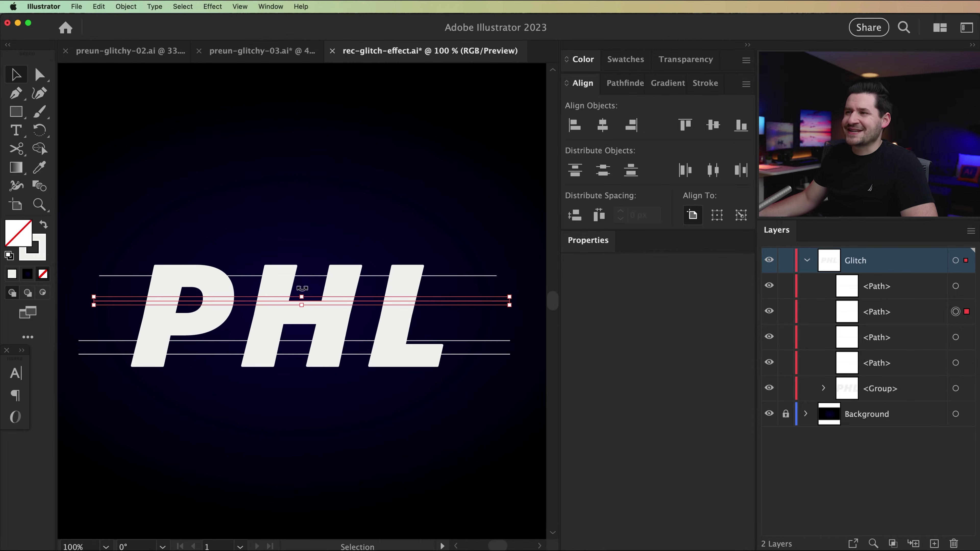
click(298, 380)
Select the PHL group together with the four lines and split the letters along them with the Pathfinder Divide operation
scroll(309, 387, left, 2)
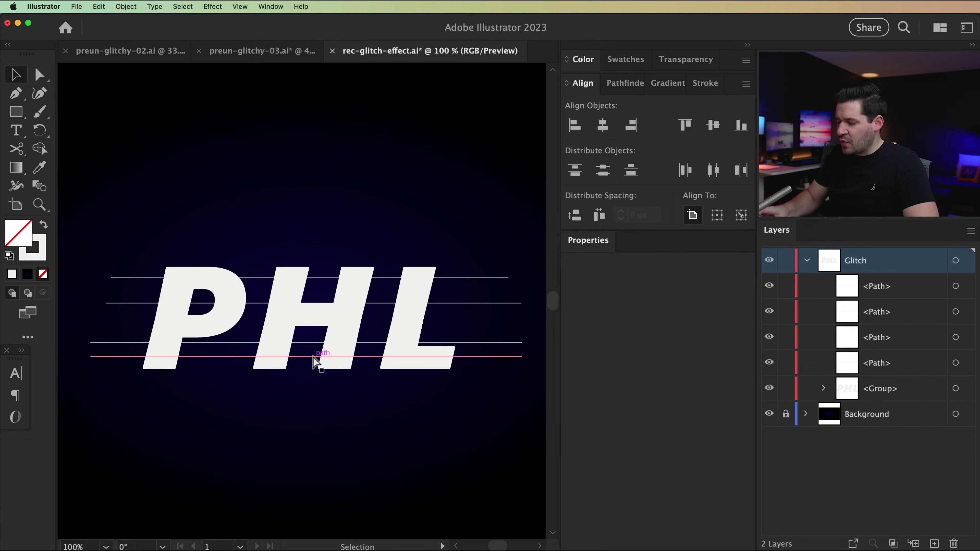
key(super+minus)
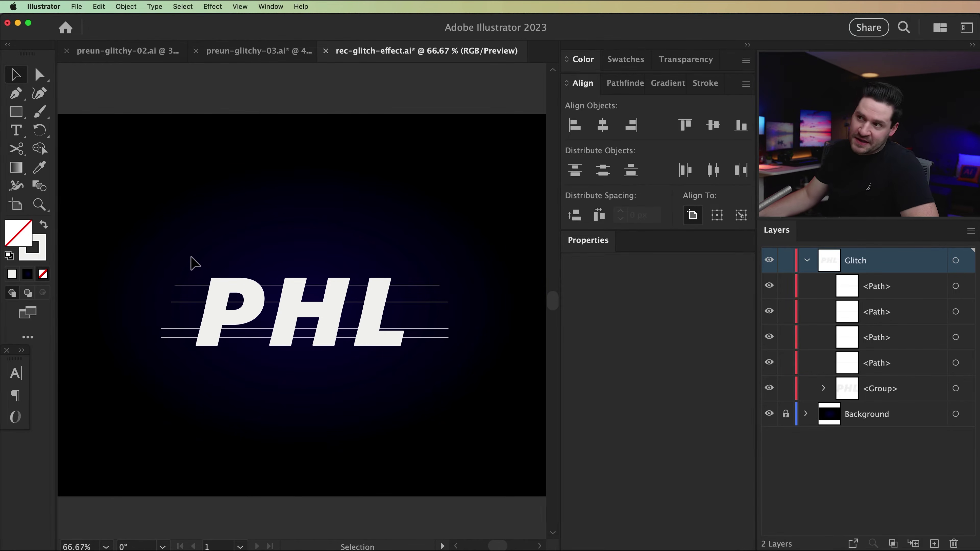
drag(85, 213, 487, 382)
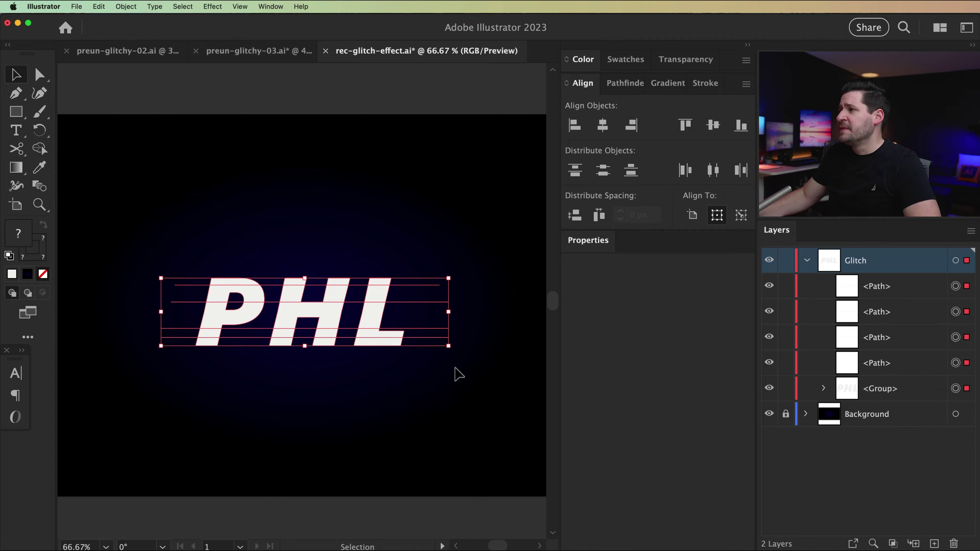
click(619, 88)
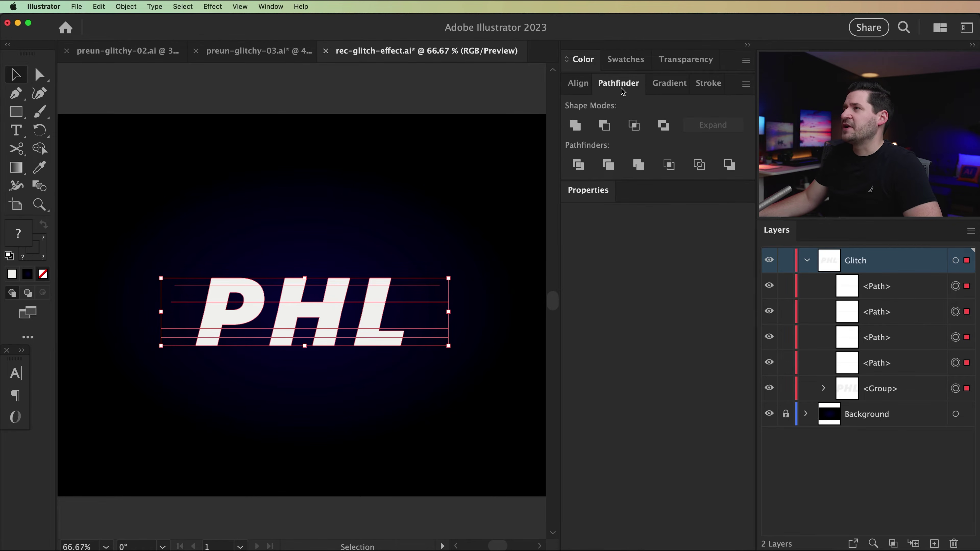
click(579, 165)
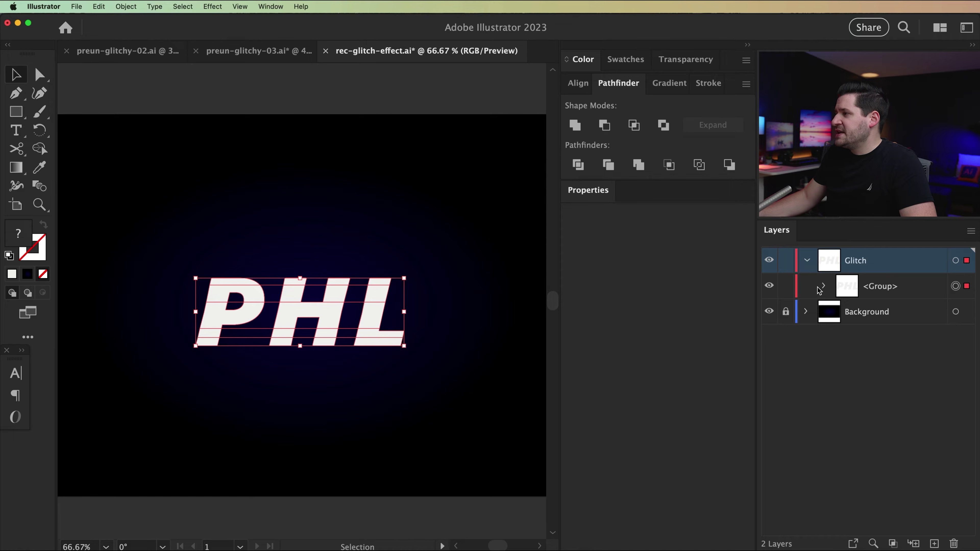
Ungroup the divided PHL lettering into separate paths and deselect them
click(133, 7)
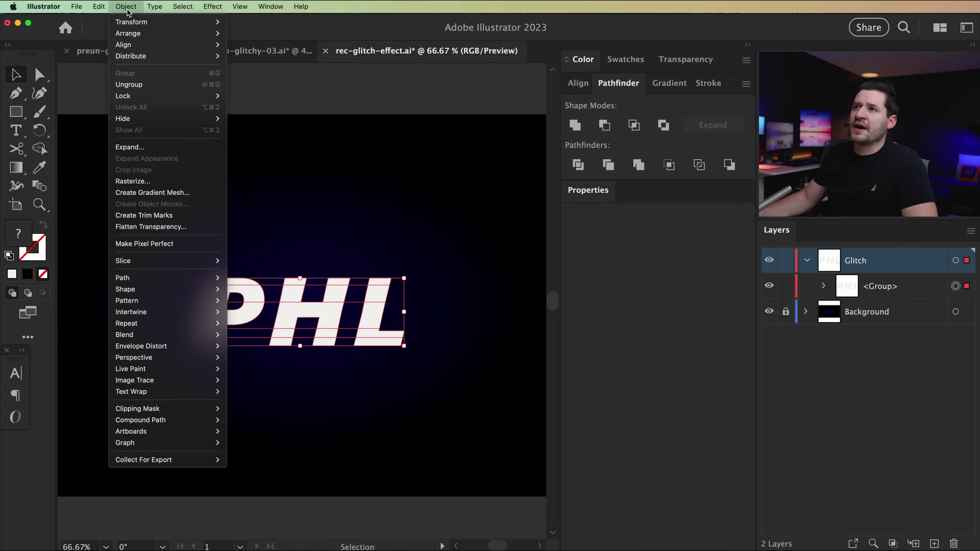
click(142, 83)
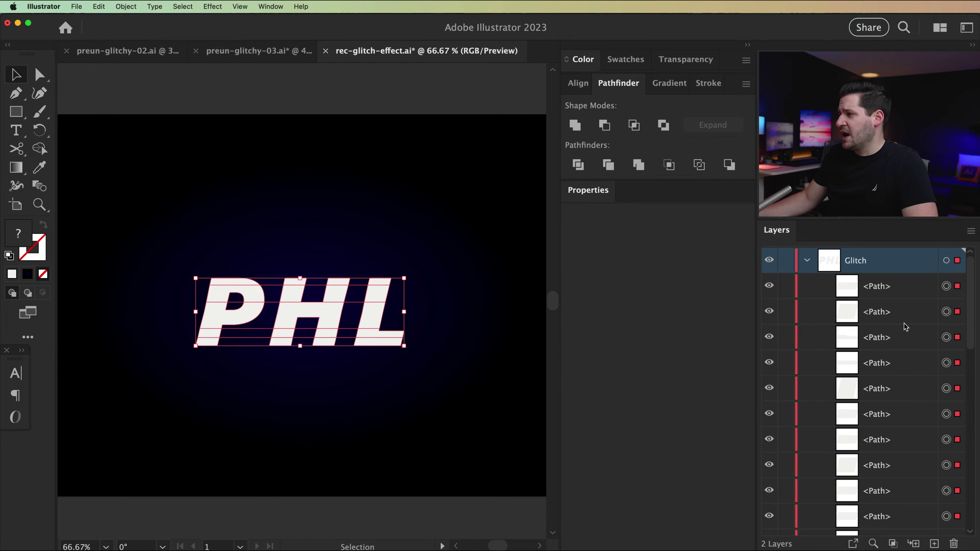
scroll(917, 400, down, 3)
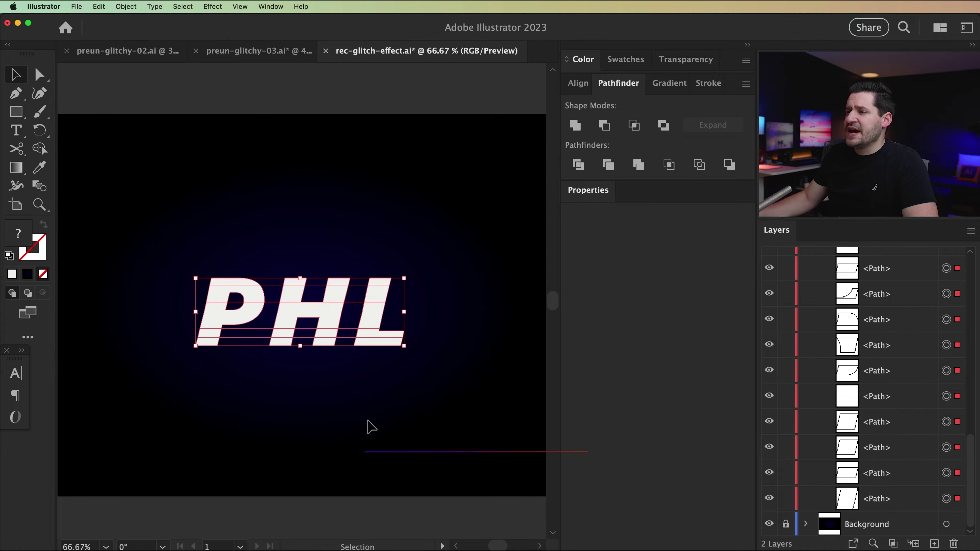
click(183, 397)
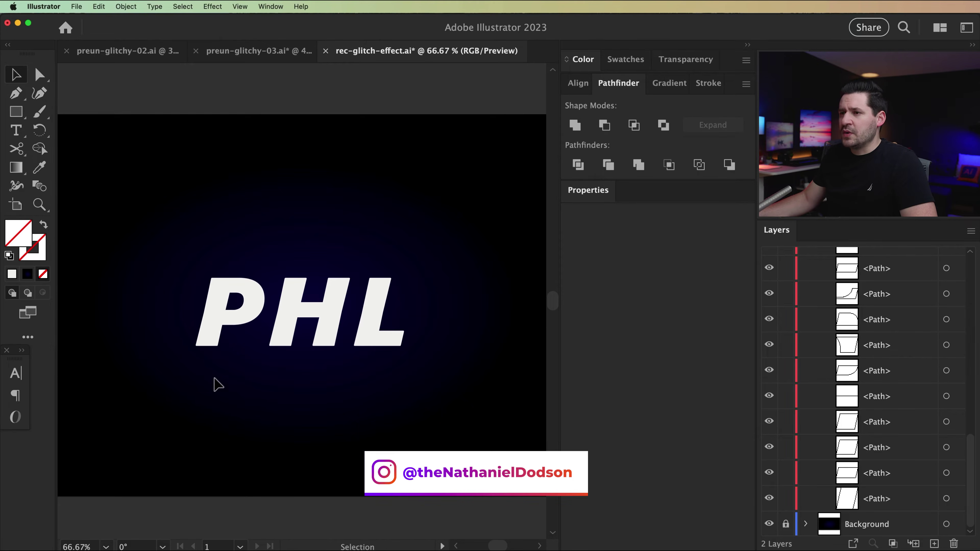
Group the pieces of the bottom horizontal slice, then those of the slice directly above it, locking each group
drag(158, 372, 451, 342)
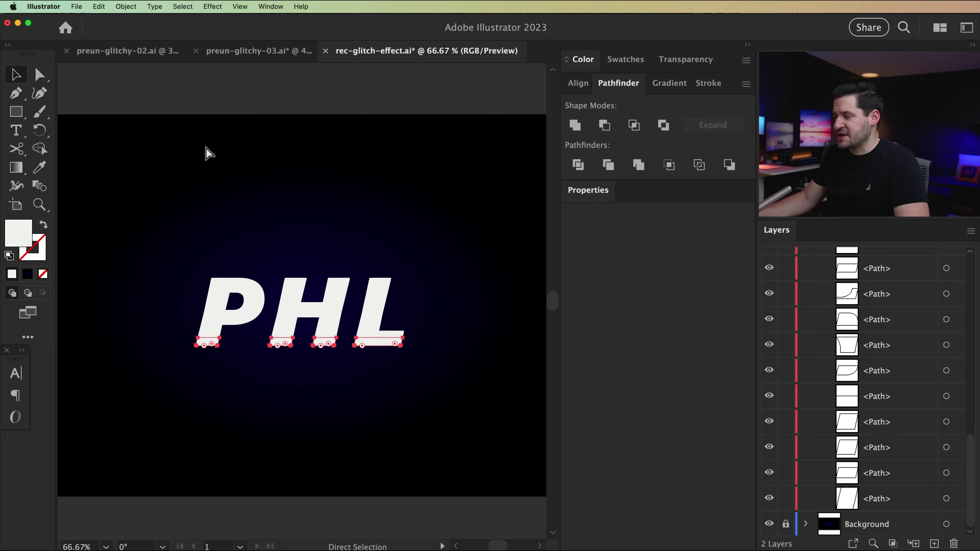
key(super+g)
click(787, 320)
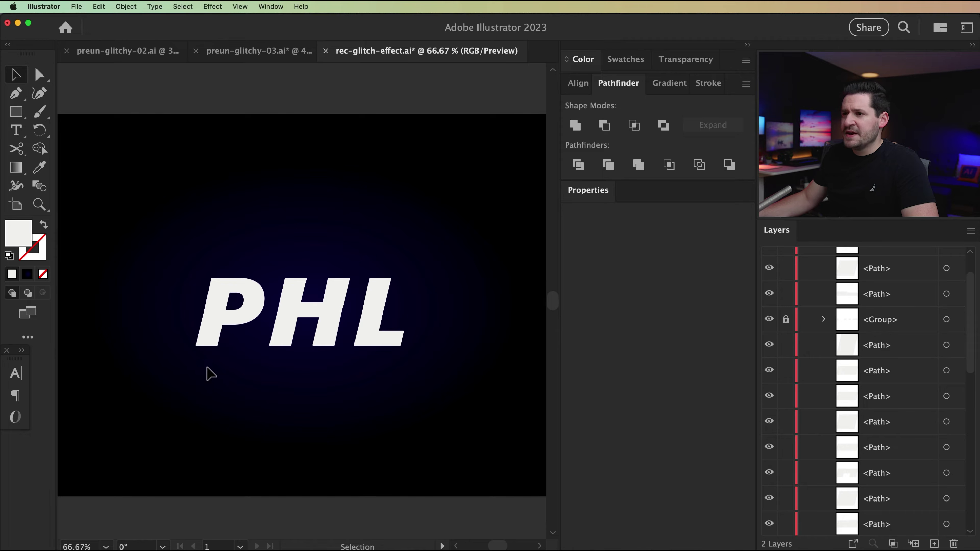
drag(181, 362, 453, 335)
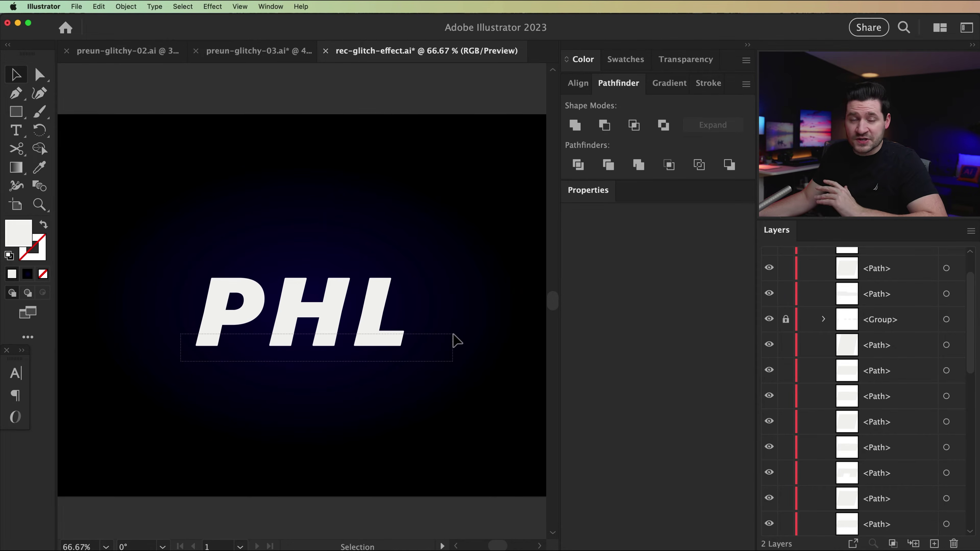
drag(453, 335, 453, 337)
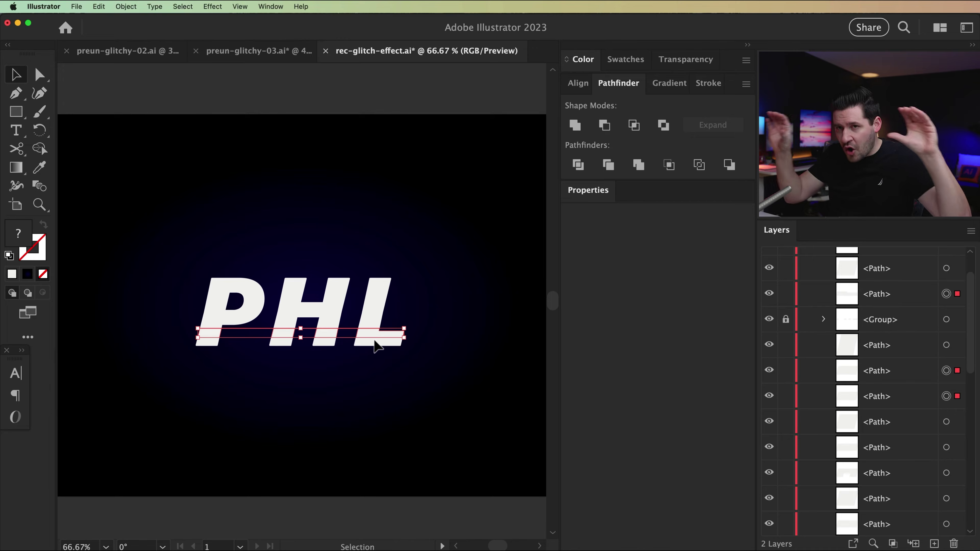
key(super+g)
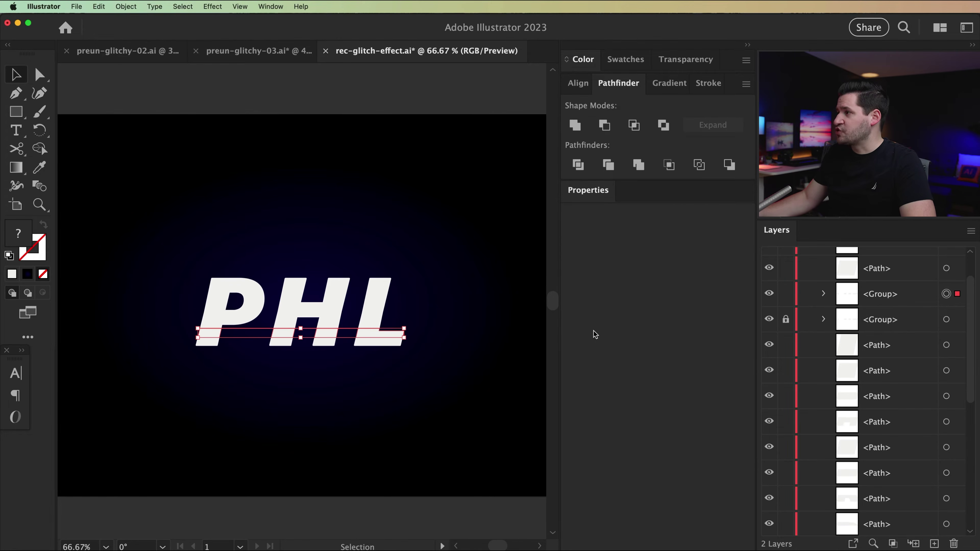
click(787, 294)
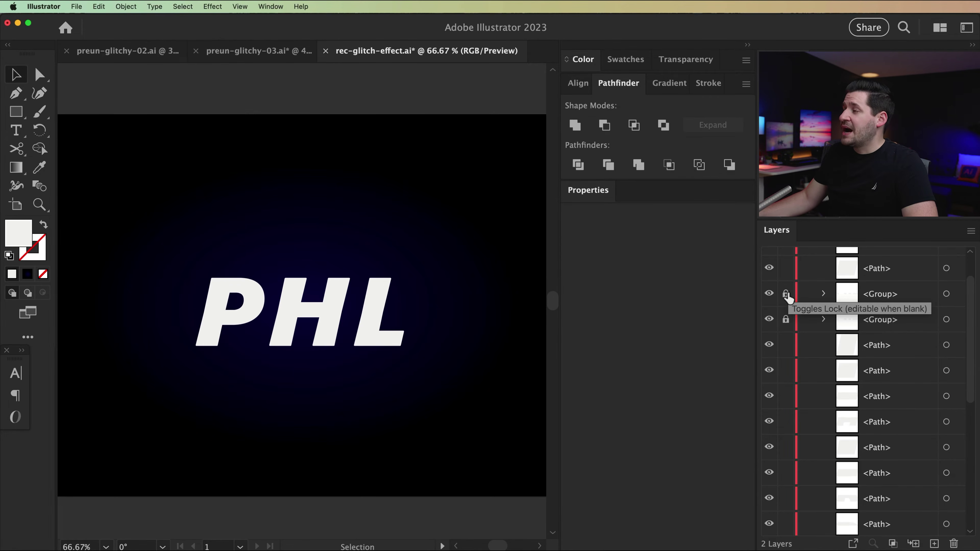
Group the pieces of the middle slice and those of the slice below the top one, locking each group
drag(162, 369, 481, 312)
key(super+g)
click(786, 345)
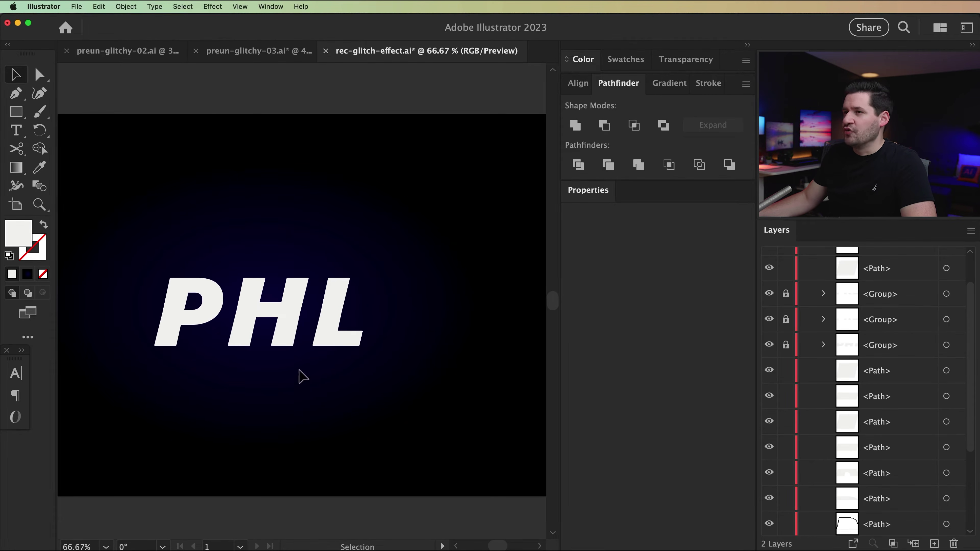
drag(130, 361, 439, 293)
key(super+g)
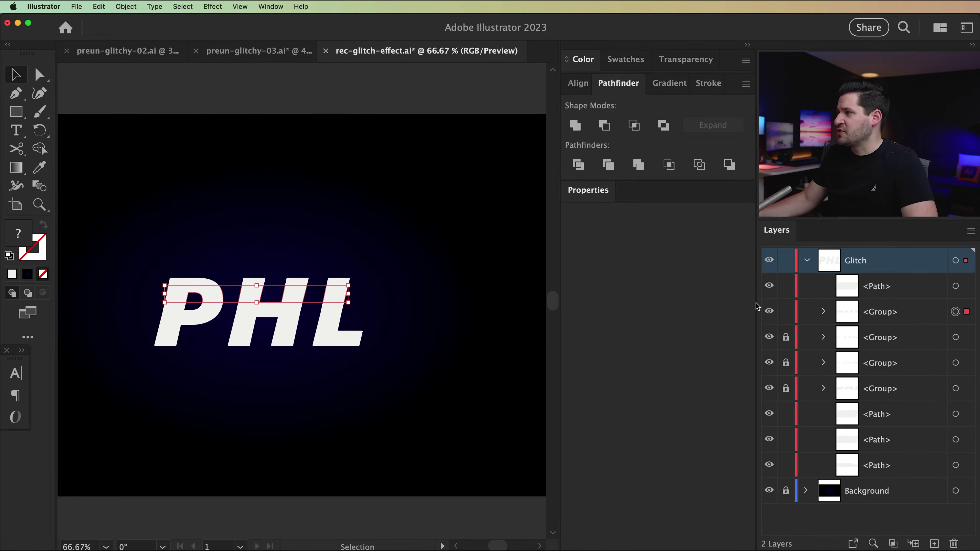
click(786, 312)
Group the remaining pieces of the top slice, then unlock all five slice groups
drag(156, 356, 409, 273)
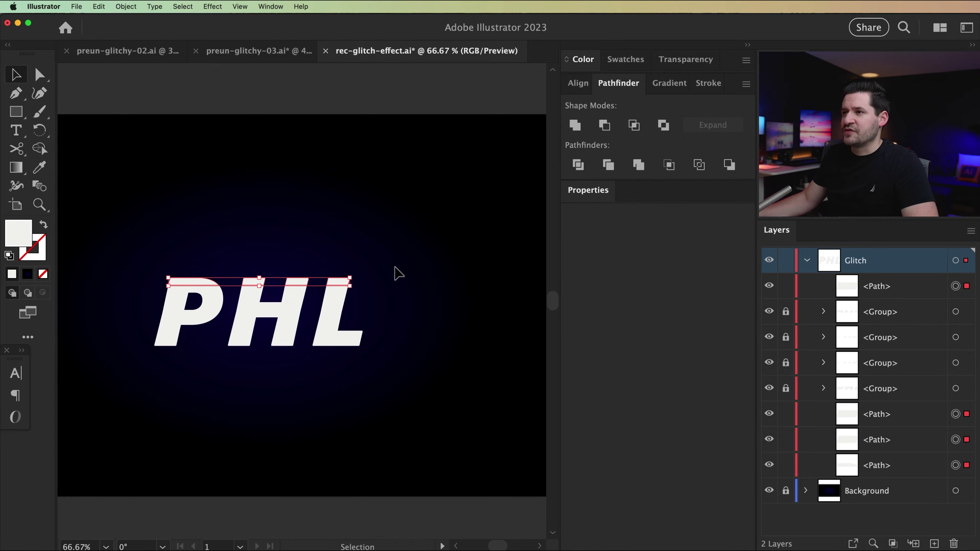
key(super+g)
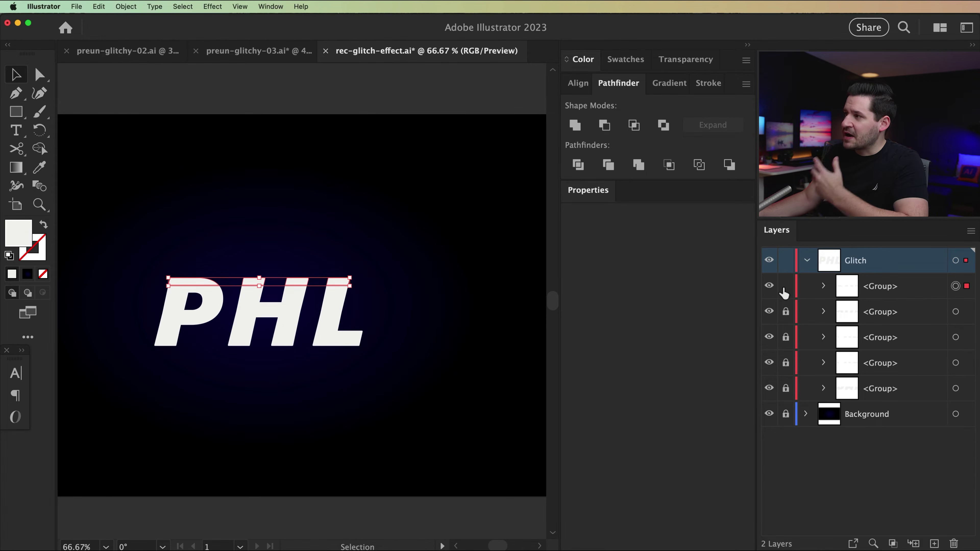
click(786, 286)
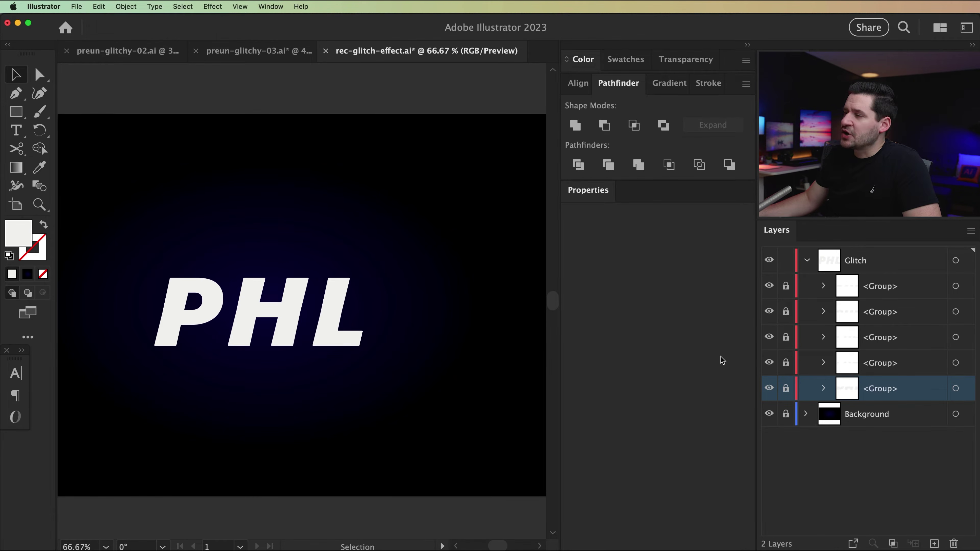
drag(788, 294, 793, 400)
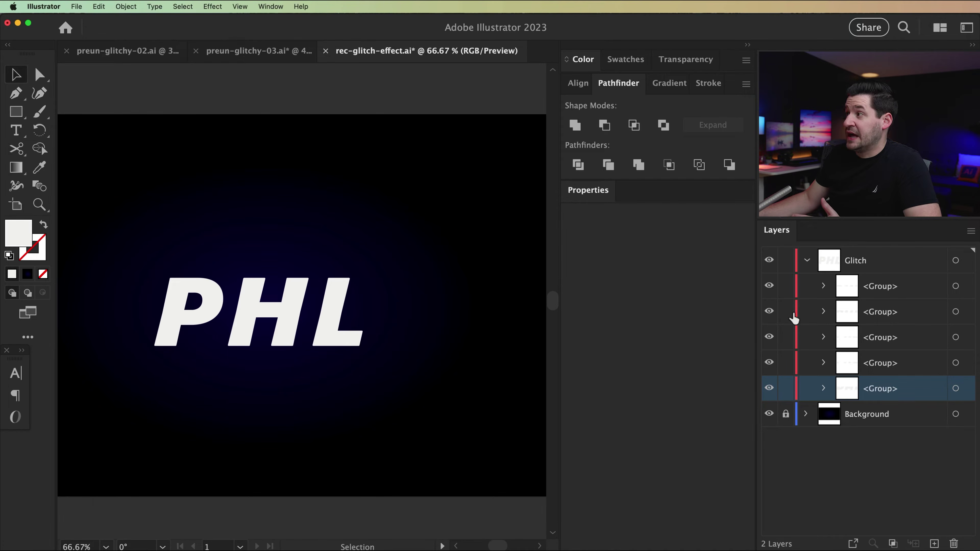
Shift the bottom slice of PHL to the left and the slice directly above it slightly to the right
click(171, 343)
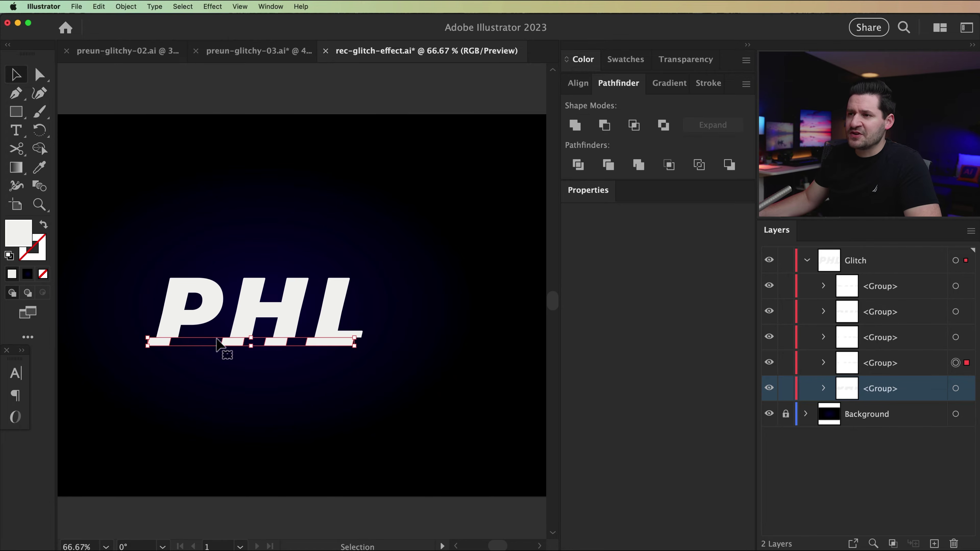
click(174, 333)
key(Left)
key(Left)
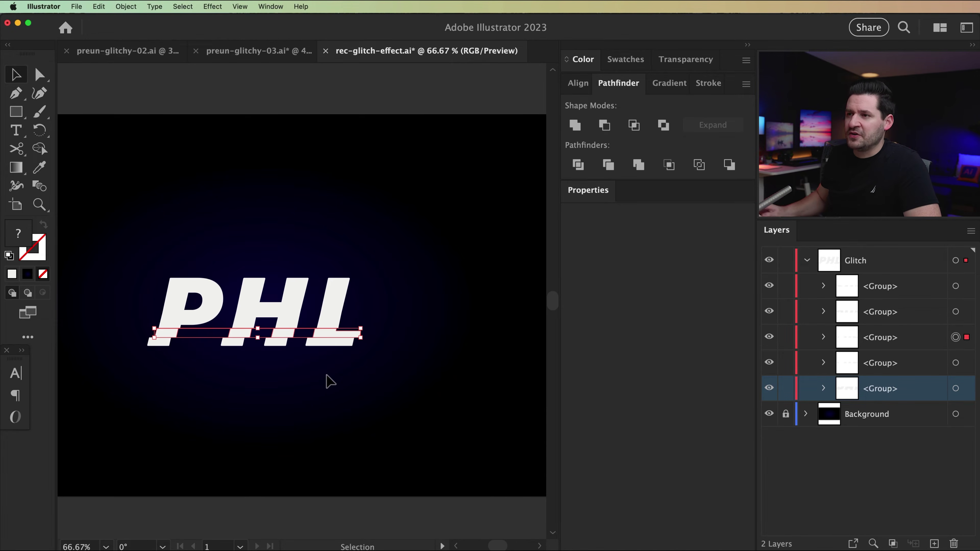
key(shift+Right)
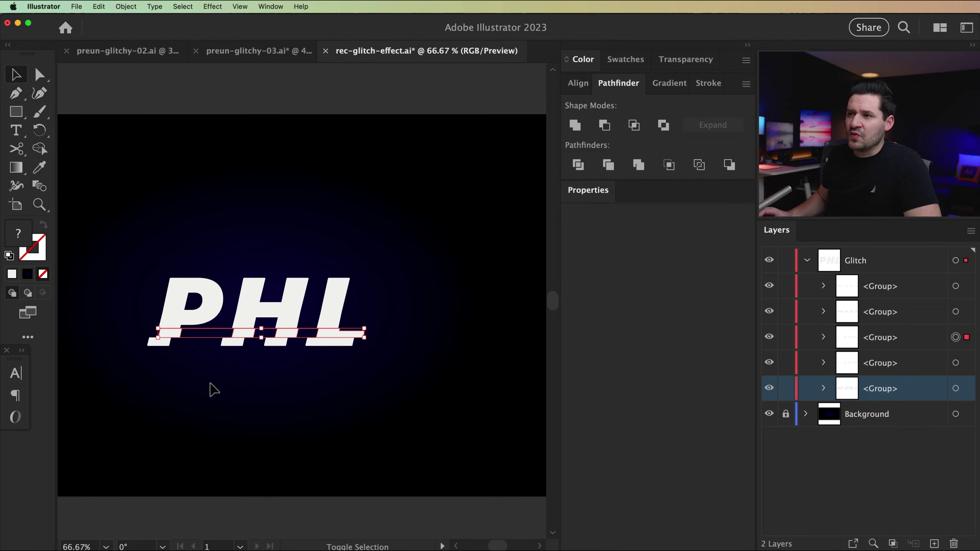
key(Left)
Shift the middle slice and the slice below the top one a little to the left
click(196, 323)
key(Left)
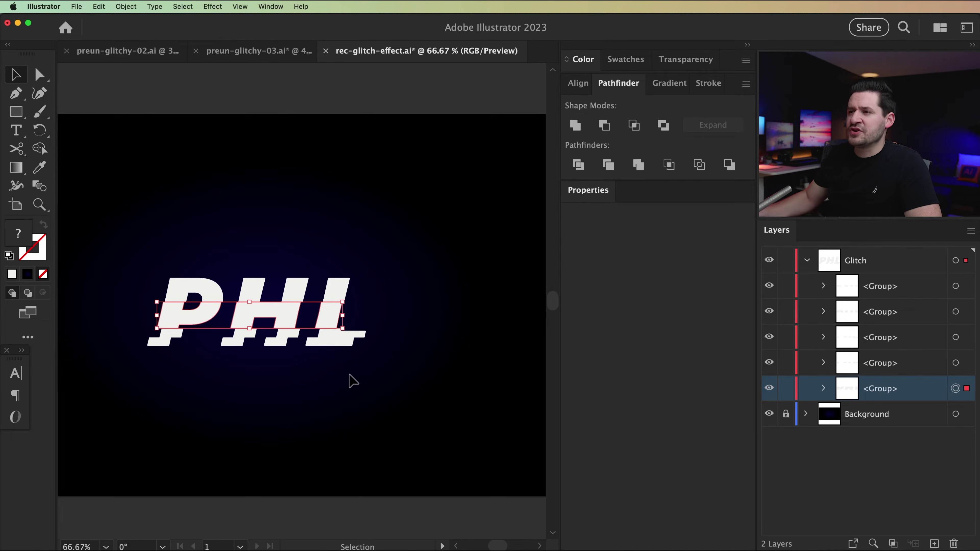
click(214, 299)
key(Left)
key(Left)
key(Left)
key(Left)
key(Left)
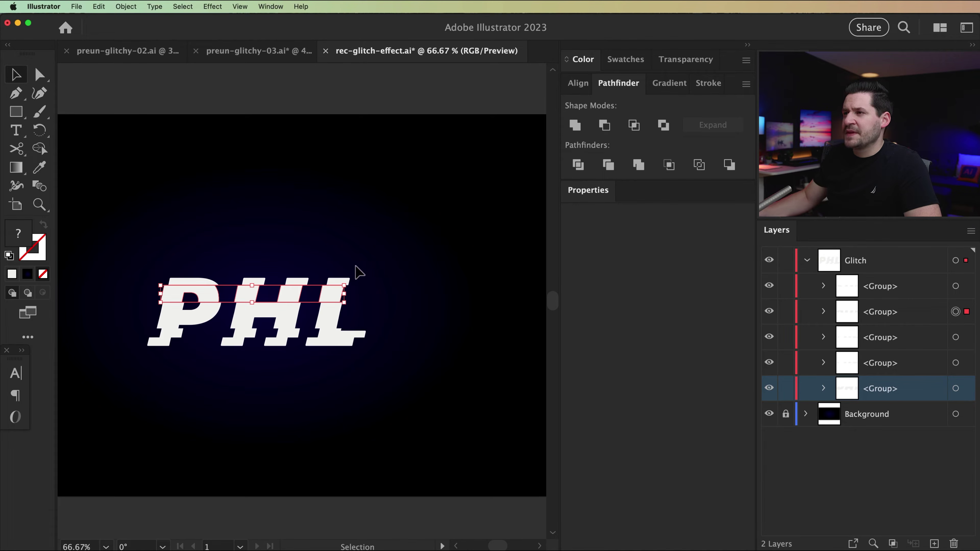
Nudge the top slice slightly to the right, deselect it and check the whole lettering from a distance
drag(352, 275, 357, 277)
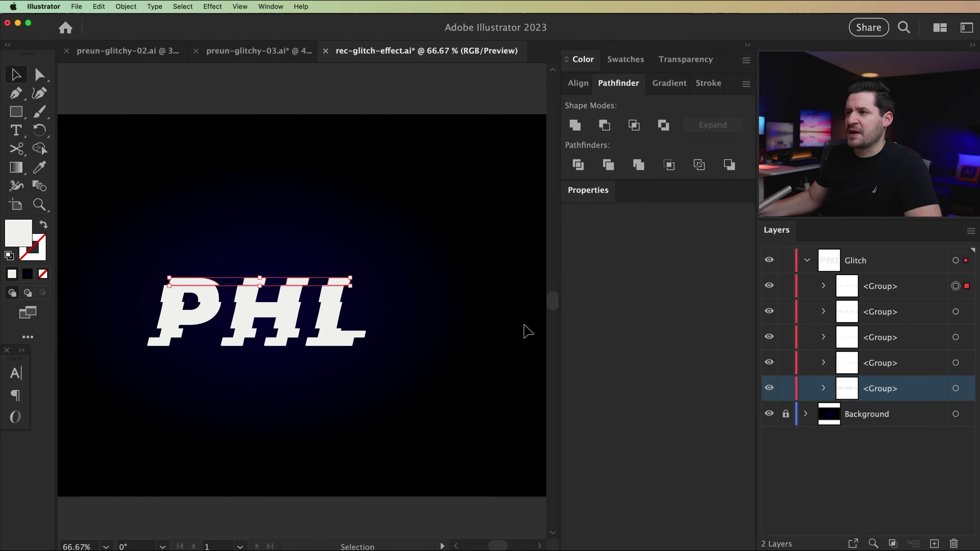
click(376, 384)
drag(330, 388, 366, 403)
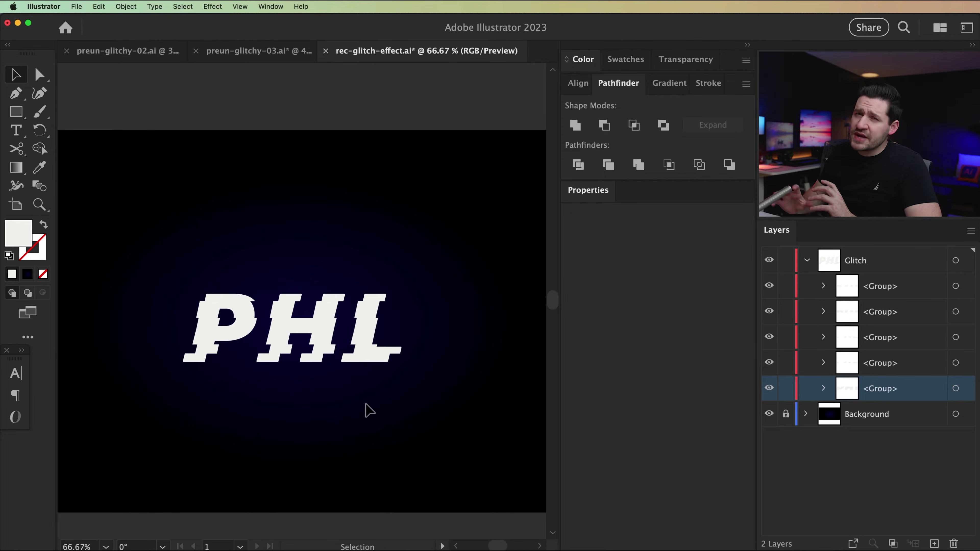
key(super+minus)
key(super+minus)
key(super+minus)
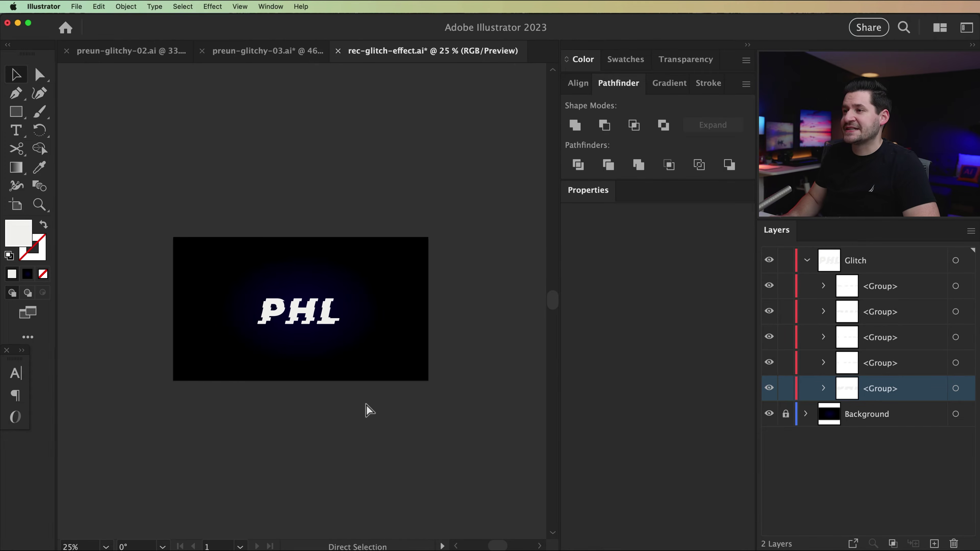
key(super+0)
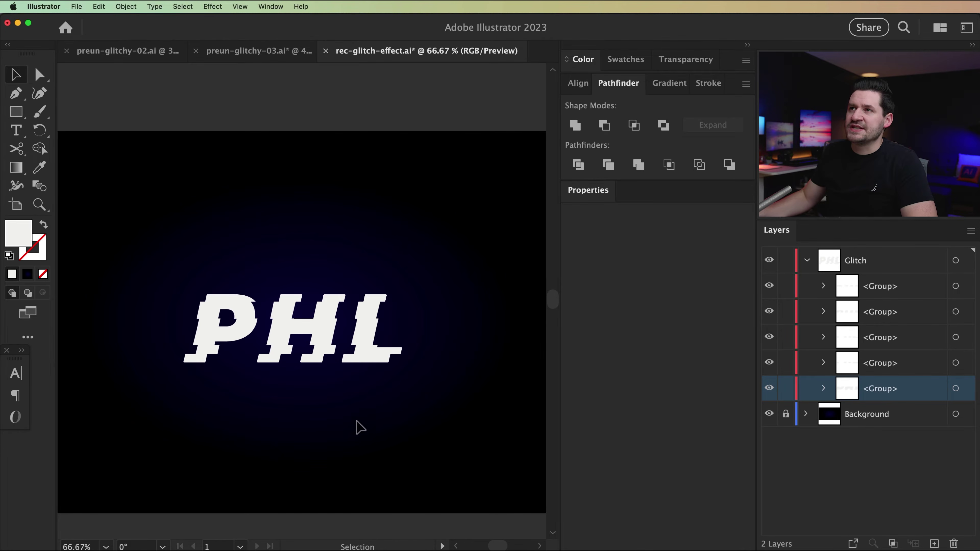
Review the finished glitch examples in preun-glitchy-02.ai, with its guides hidden, and preun-glitchy-03.ai, then return to rec-glitch-effect.ai
click(148, 50)
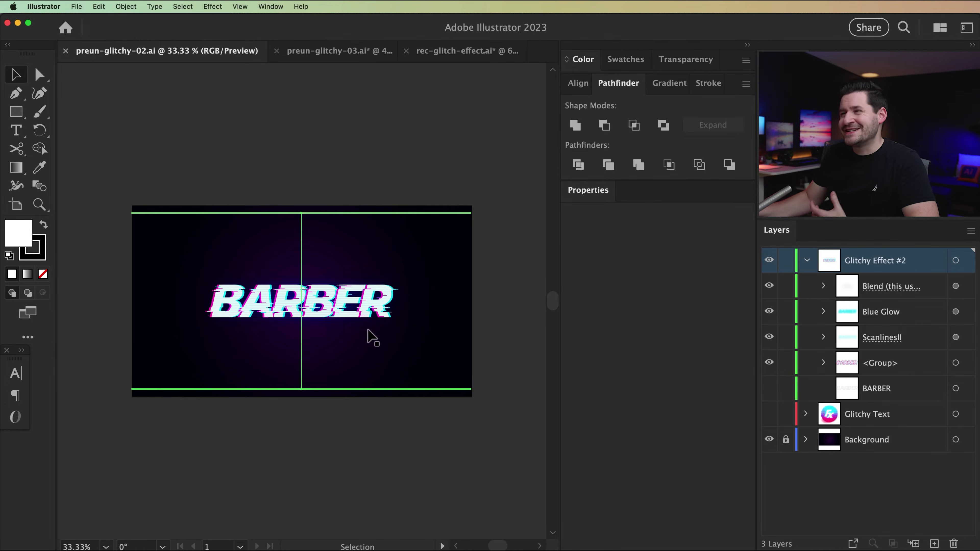
key(super+semicolon)
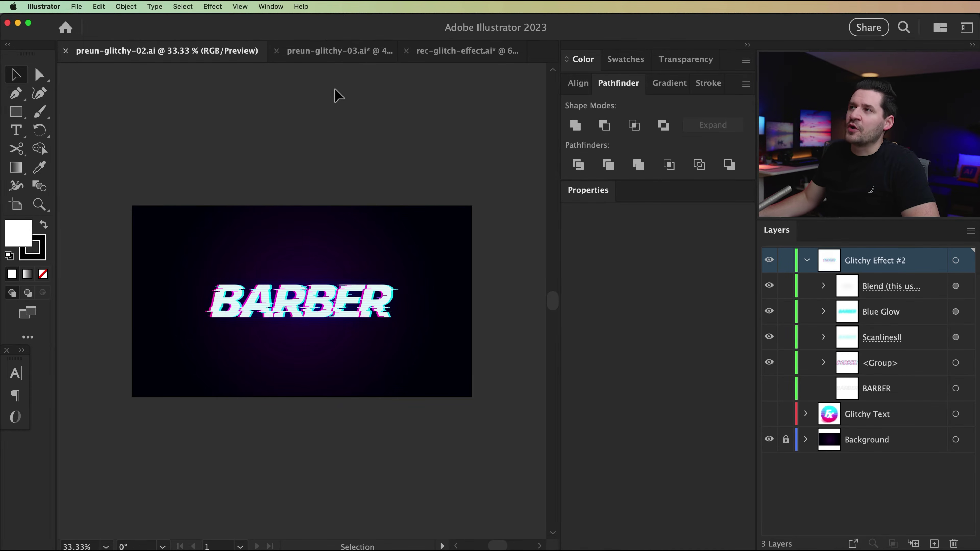
click(354, 57)
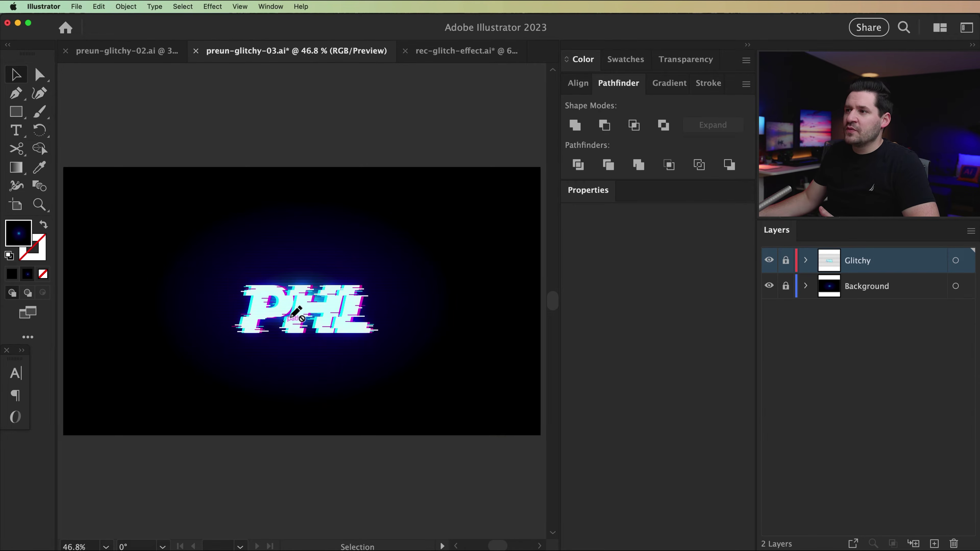
click(461, 51)
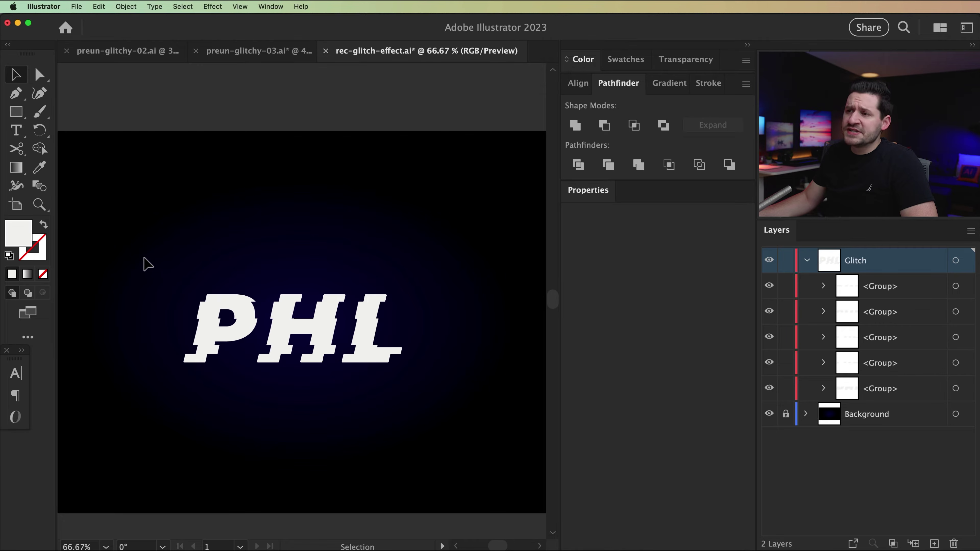
Shift the top slice and the middle slice of PHL further to the left and deselect
click(210, 298)
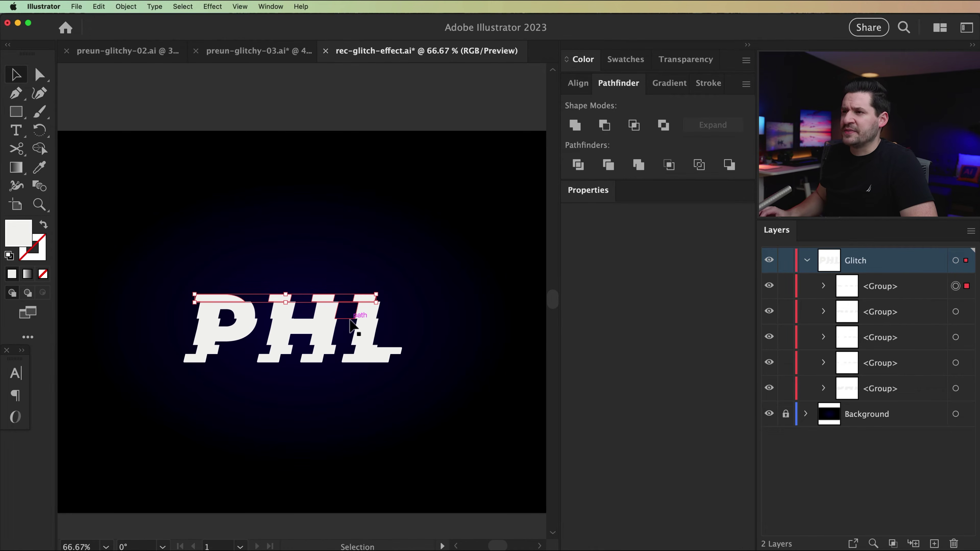
click(247, 335)
key(Left)
key(Left)
key(Left)
key(Left)
click(376, 377)
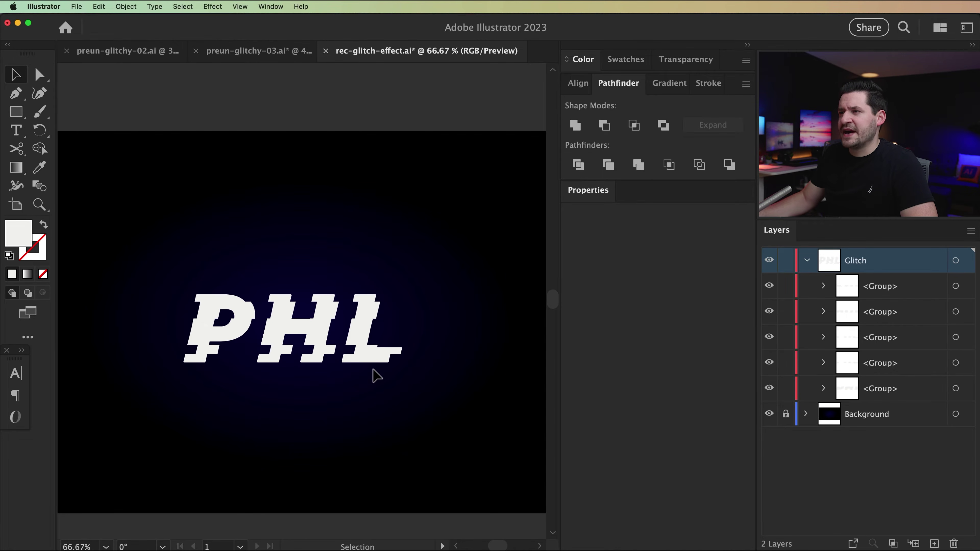
Nudge the slice below the top one slightly to the right and deselect it
click(380, 317)
key(Right)
key(Right)
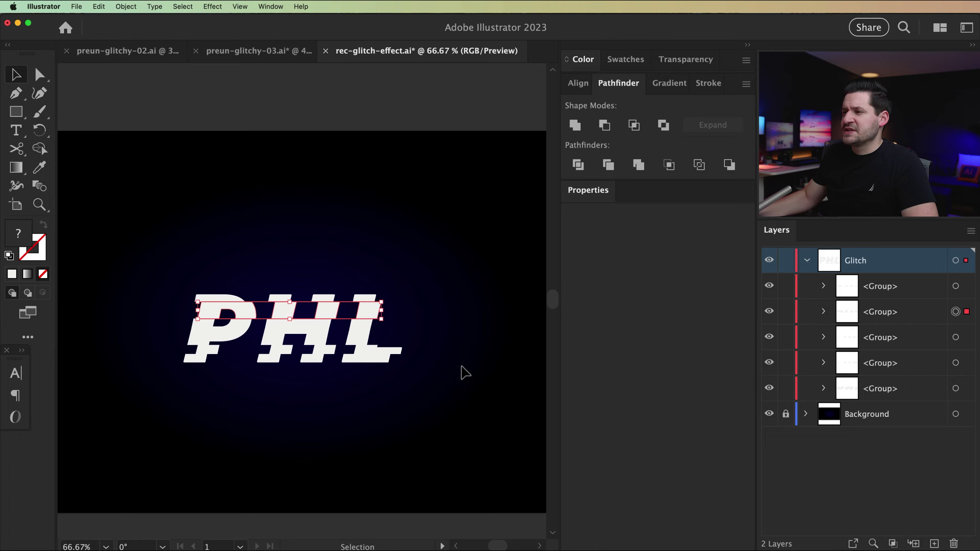
click(461, 373)
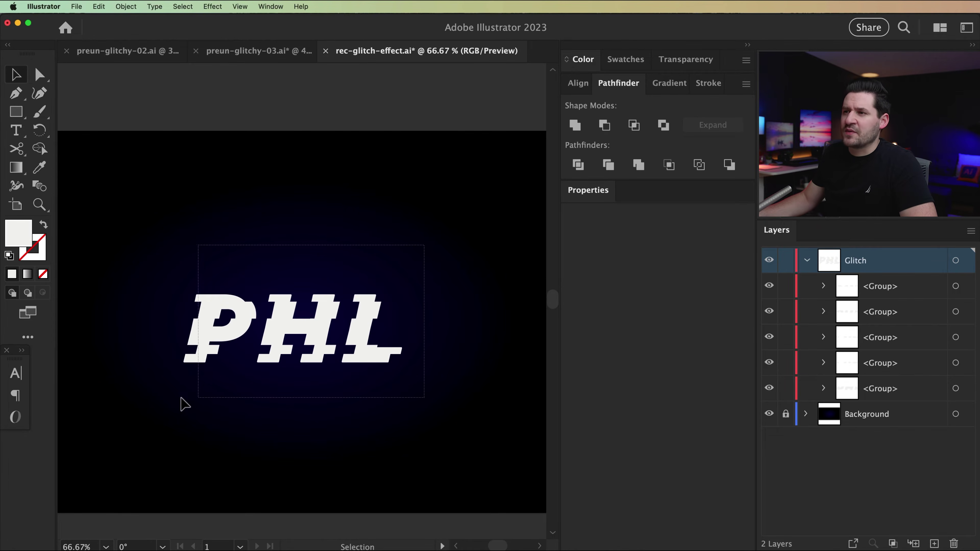
Nudge the slice above the bottom one and the slice below the top one slightly to the left
click(229, 361)
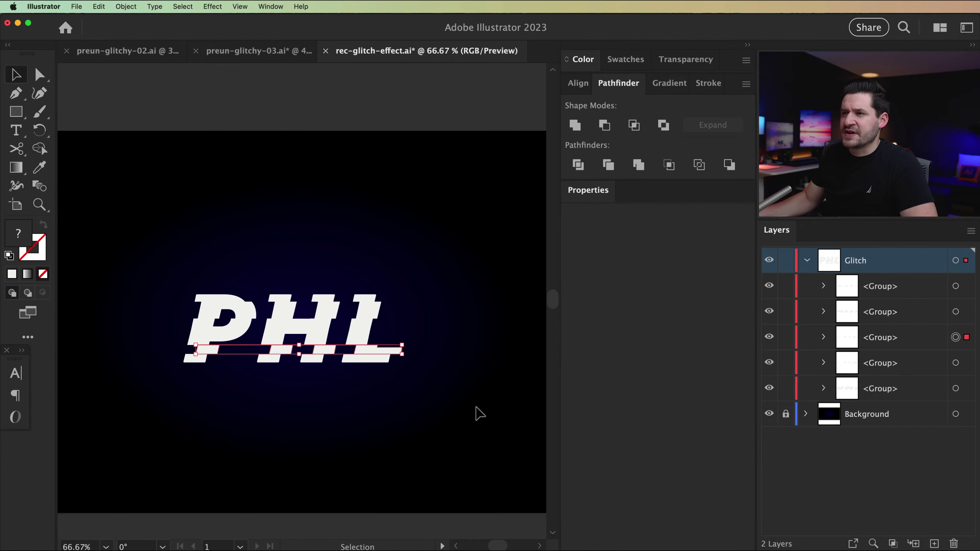
click(270, 311)
key(Left)
key(Left)
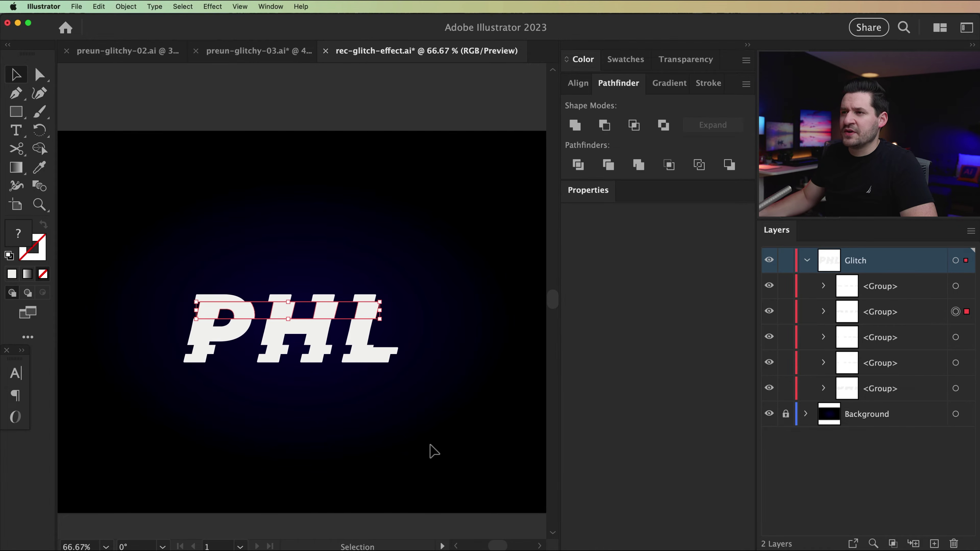
Nudge the middle slice of the PHL lettering slightly to the right and deselect it
click(223, 327)
click(226, 339)
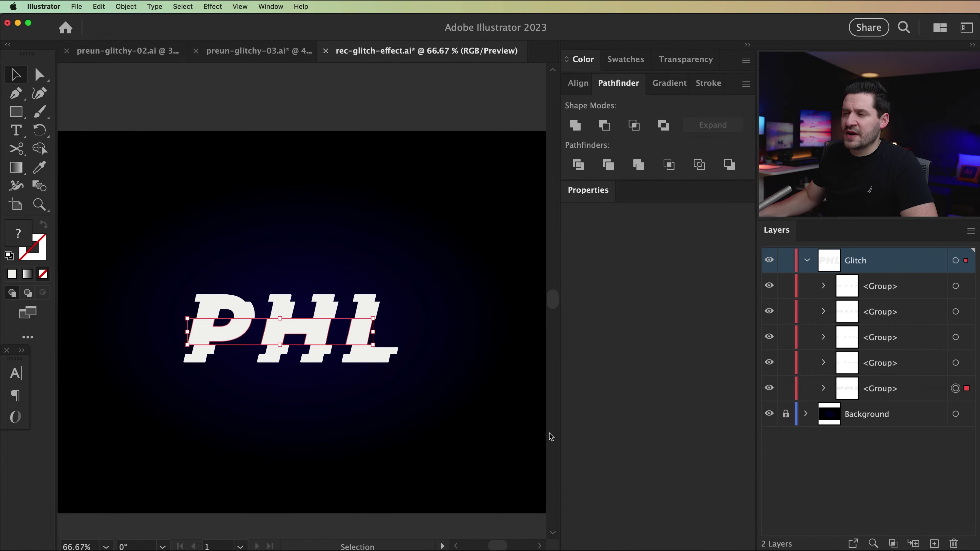
key(shift+Left)
key(shift+Right)
key(shift+Right)
key(shift+Right)
key(Left)
key(Left)
key(Left)
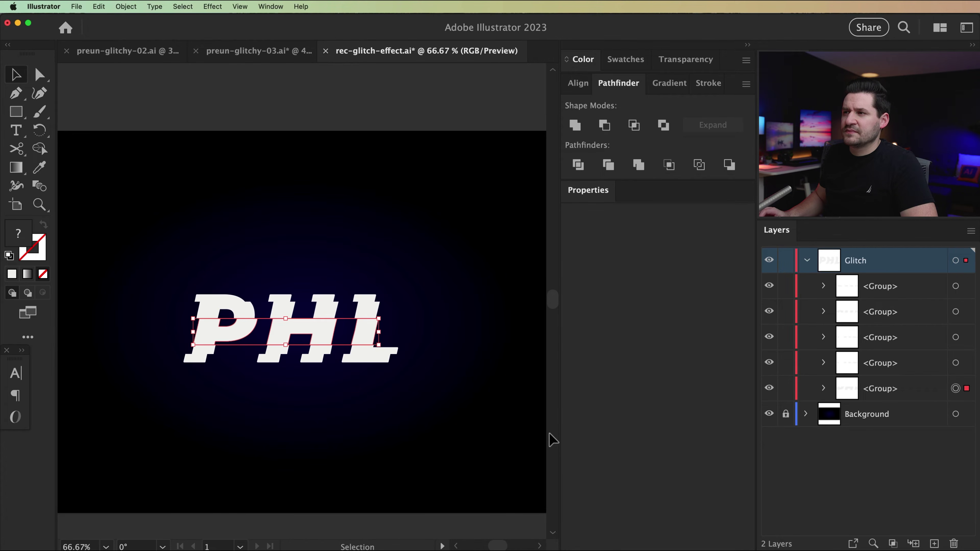
click(310, 372)
scroll(328, 376, up, 1)
scroll(328, 377, left, 1)
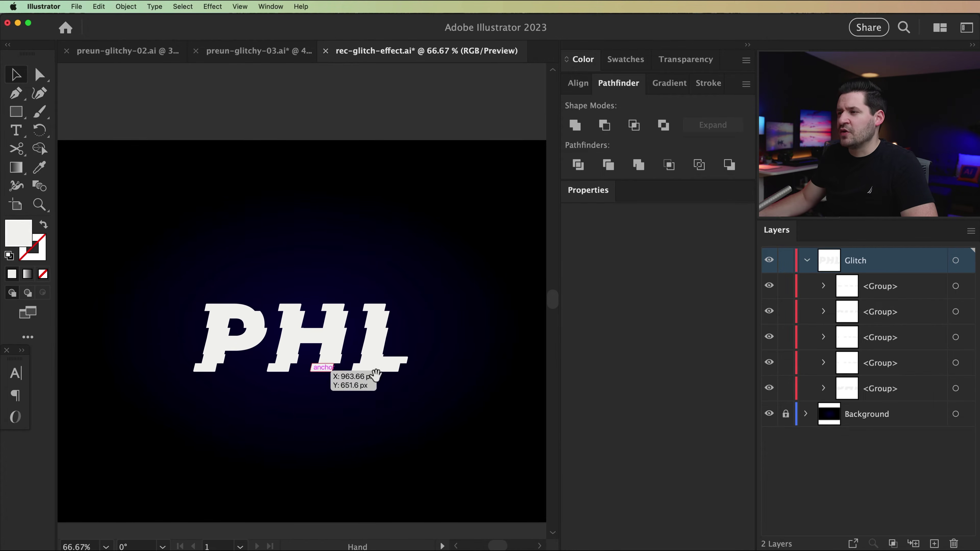
Group all five slices of the PHL lettering into one group and deselect it
drag(177, 270, 468, 424)
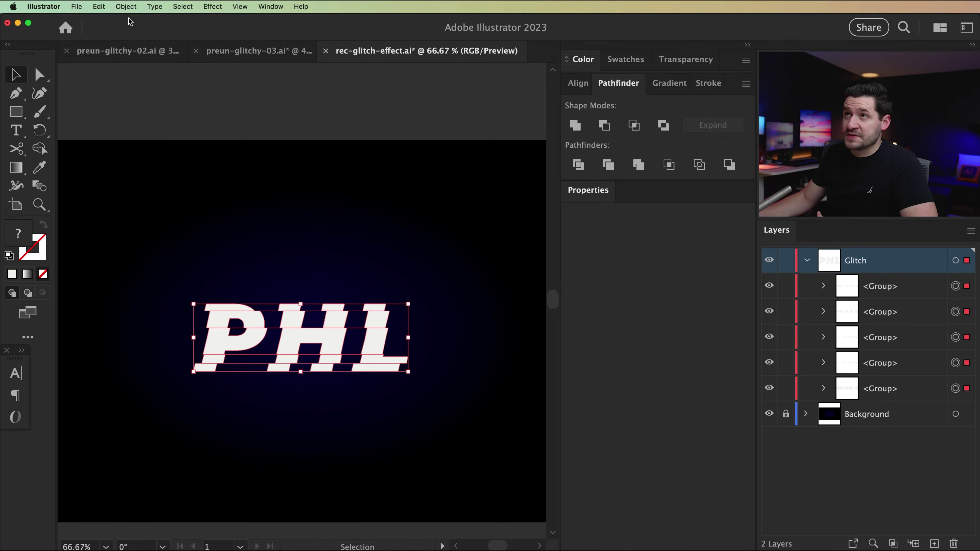
click(126, 7)
click(154, 79)
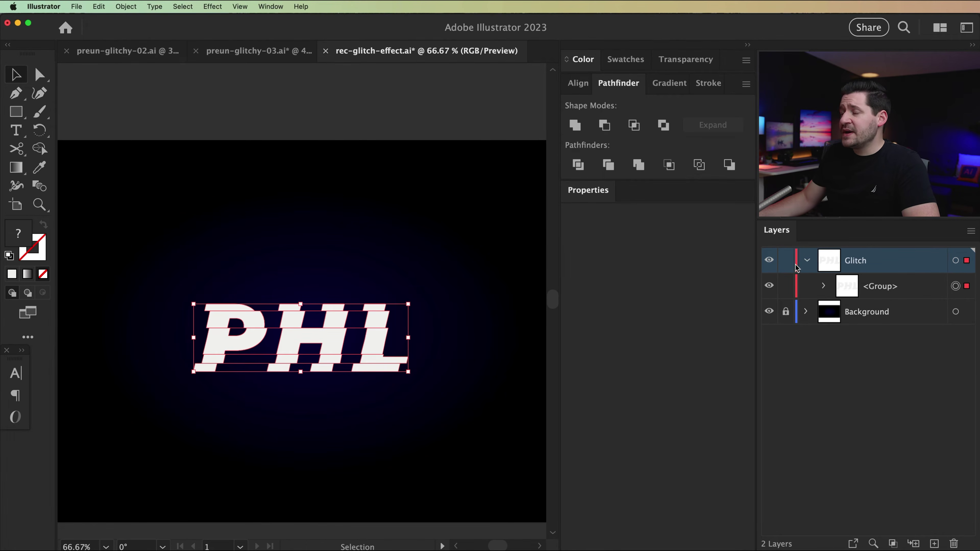
click(363, 454)
scroll(328, 280, up, 5)
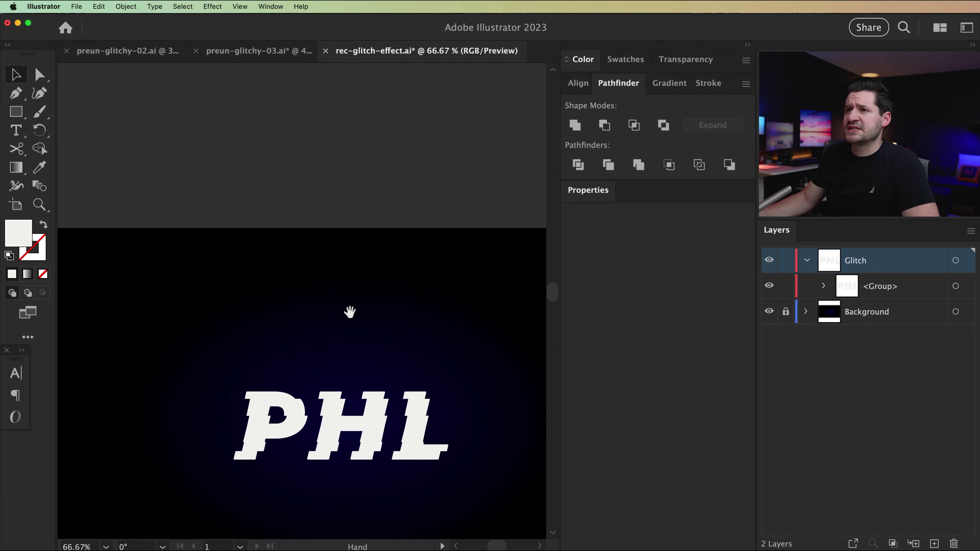
Draw a circle with the Ellipse tool on the empty canvas above the artboard
click(20, 118)
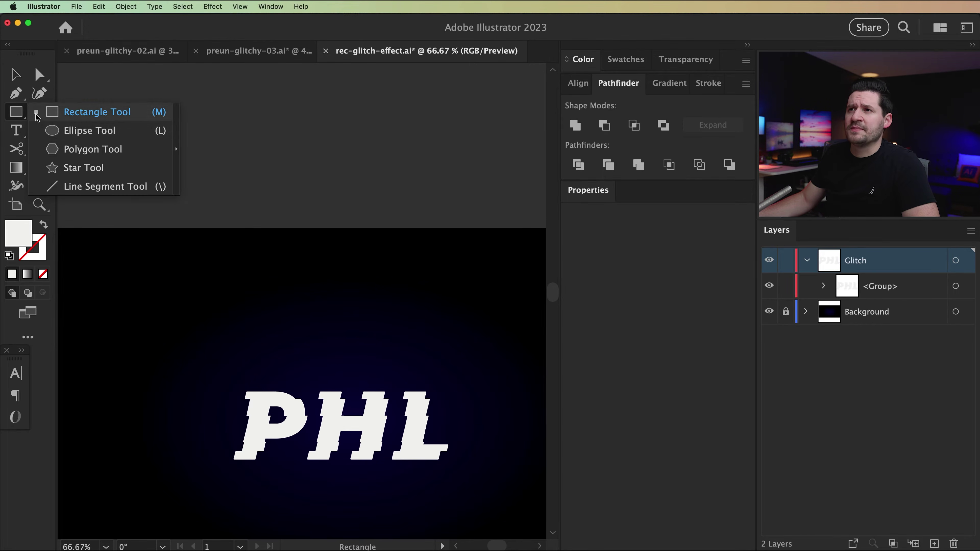
click(69, 131)
drag(129, 111, 300, 296)
key(v)
scroll(313, 228, down, 5)
scroll(313, 227, right, 5)
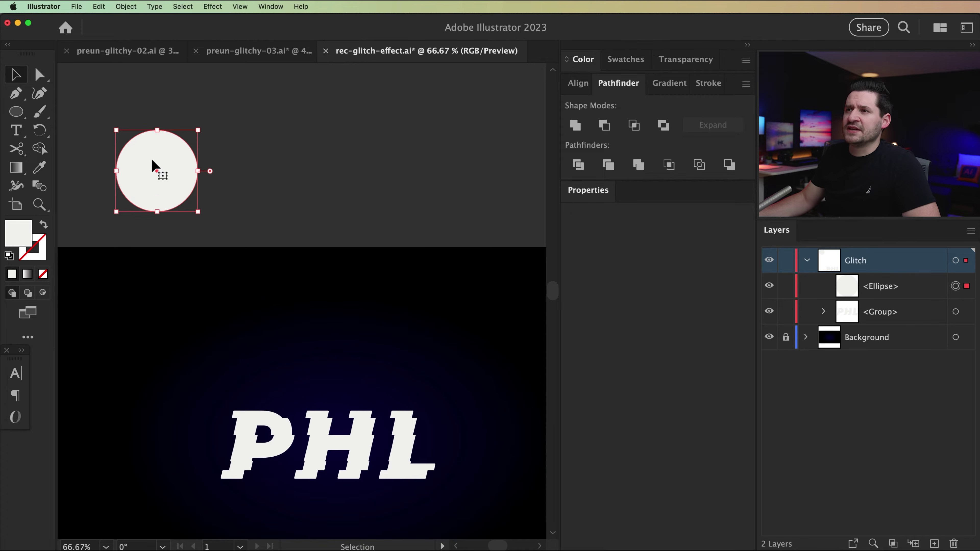
Fill the circle above the artboard with bright cyan #06e9f4
double_click(27, 241)
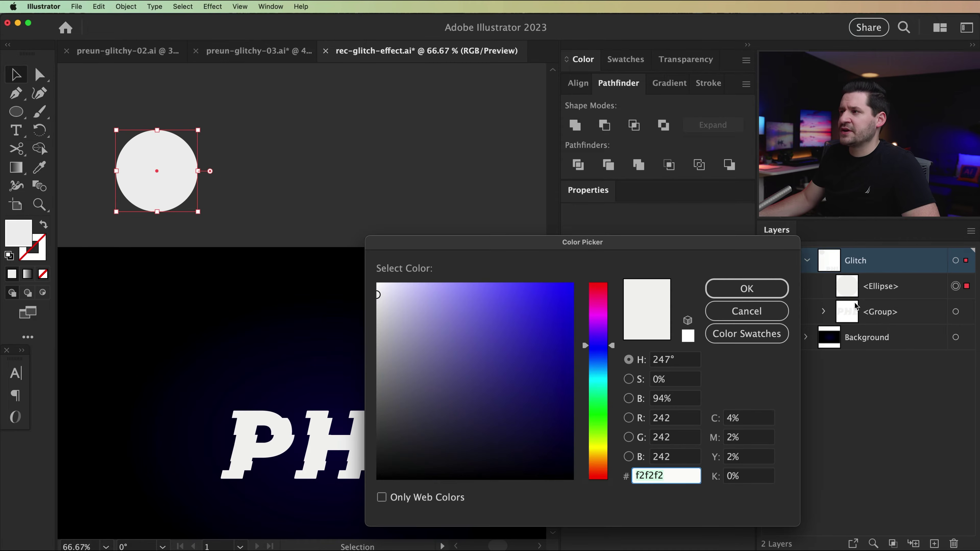
drag(598, 364, 597, 372)
drag(563, 331, 548, 296)
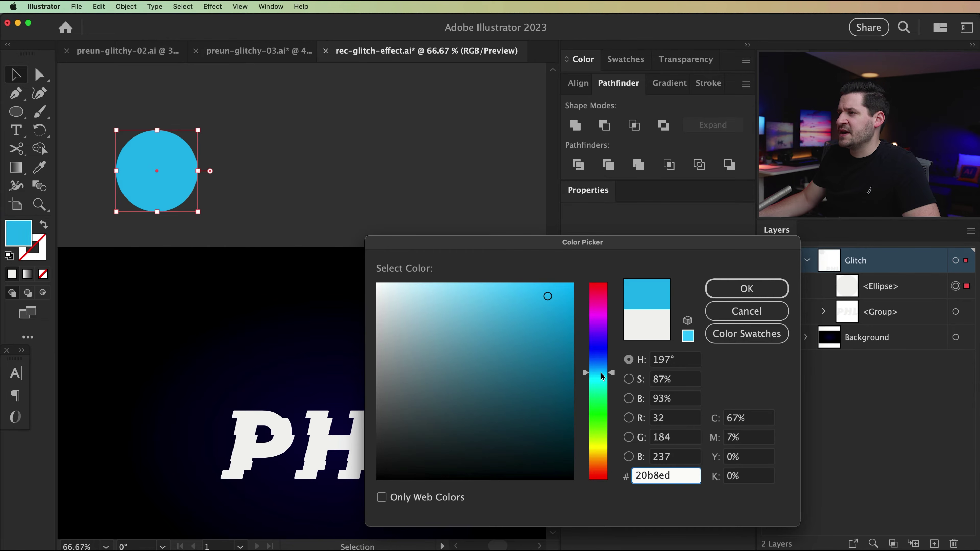
drag(602, 377, 604, 379)
drag(550, 293, 571, 288)
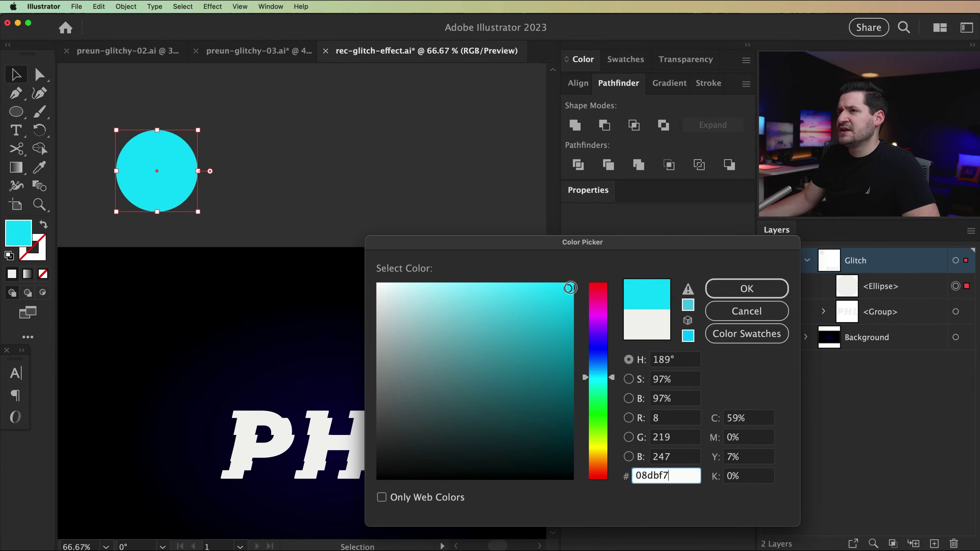
drag(604, 382, 608, 382)
drag(572, 303, 571, 289)
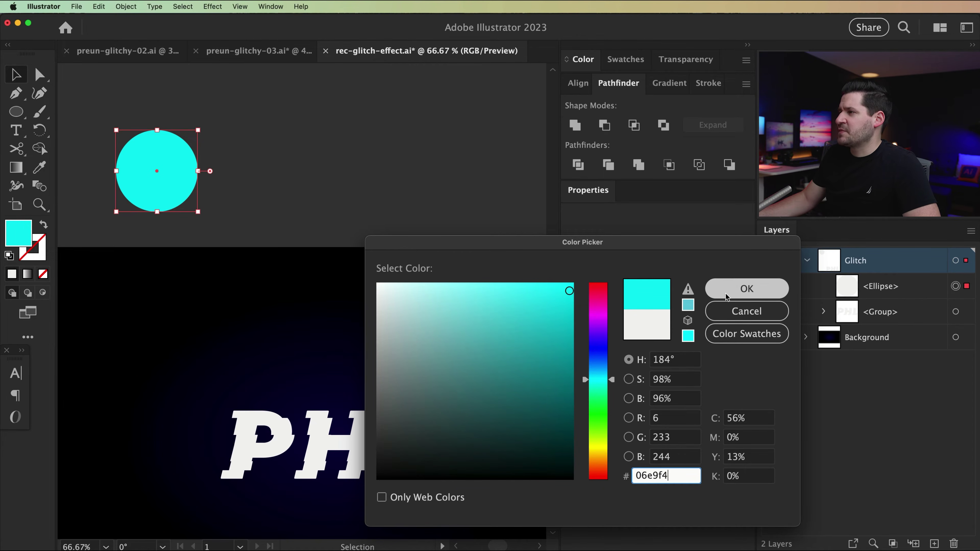
click(747, 288)
Duplicate the cyan circle to its right and fill the copy with magenta #ef06bd
drag(158, 188, 267, 188)
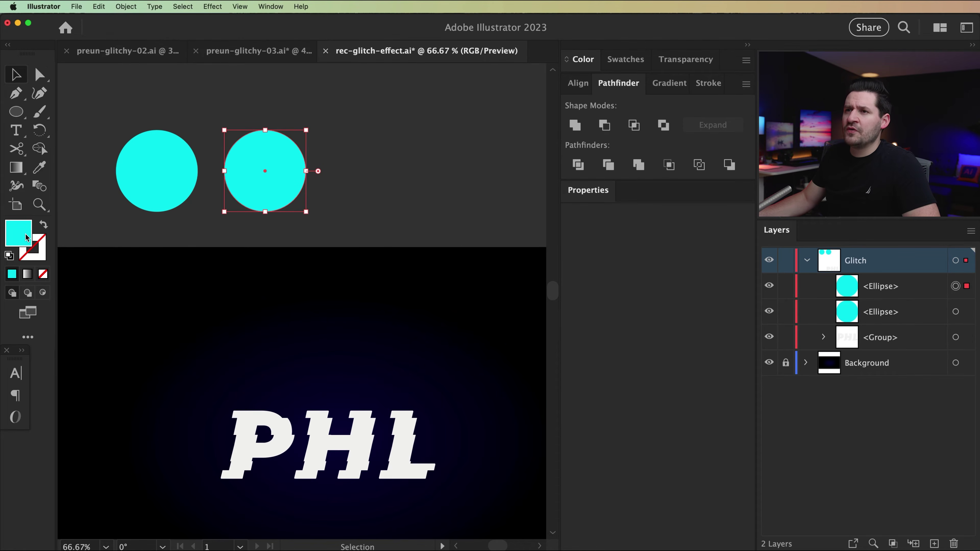
double_click(28, 237)
click(601, 308)
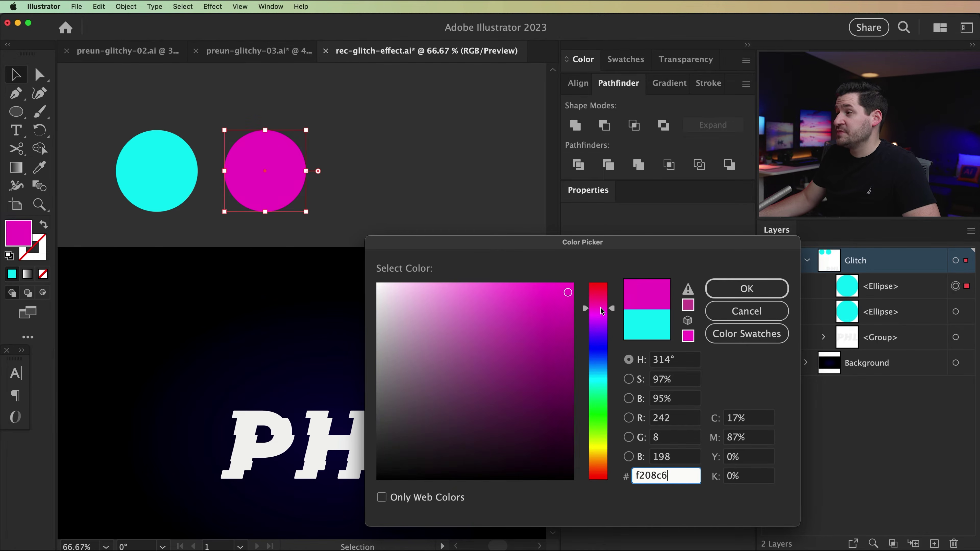
drag(570, 295, 570, 294)
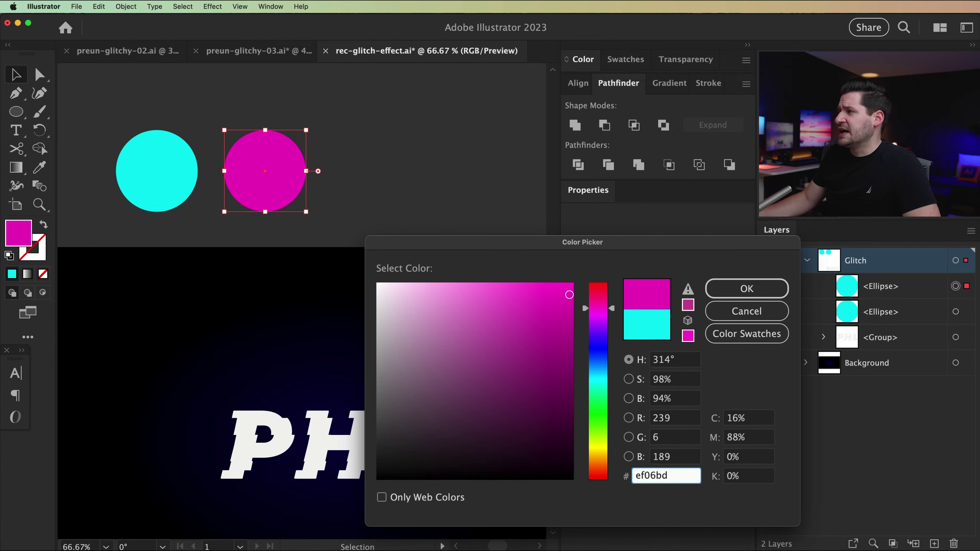
click(747, 288)
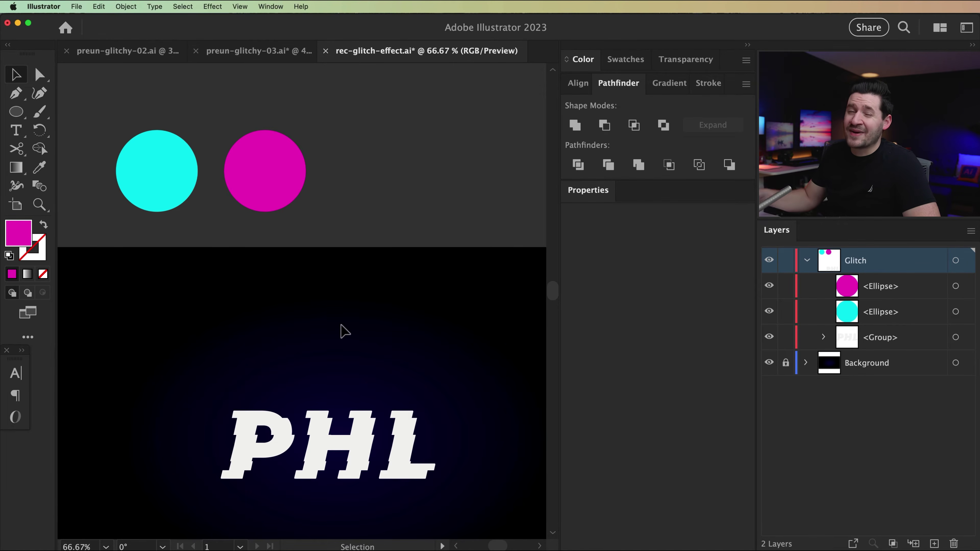
drag(326, 250, 306, 197)
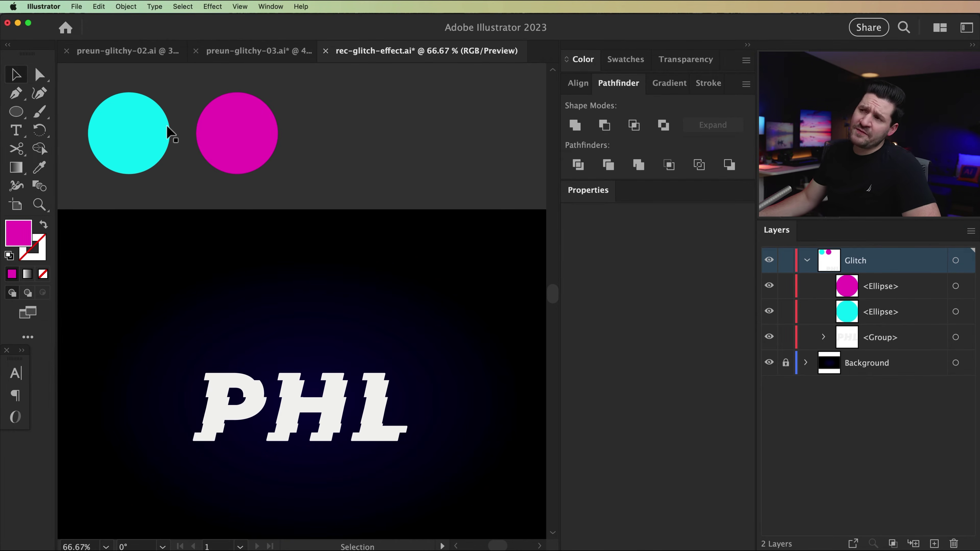
Apply a Transform effect to the PHL group with a 10 px horizontal move and 1 copy
drag(175, 333, 472, 458)
scroll(384, 456, down, 4)
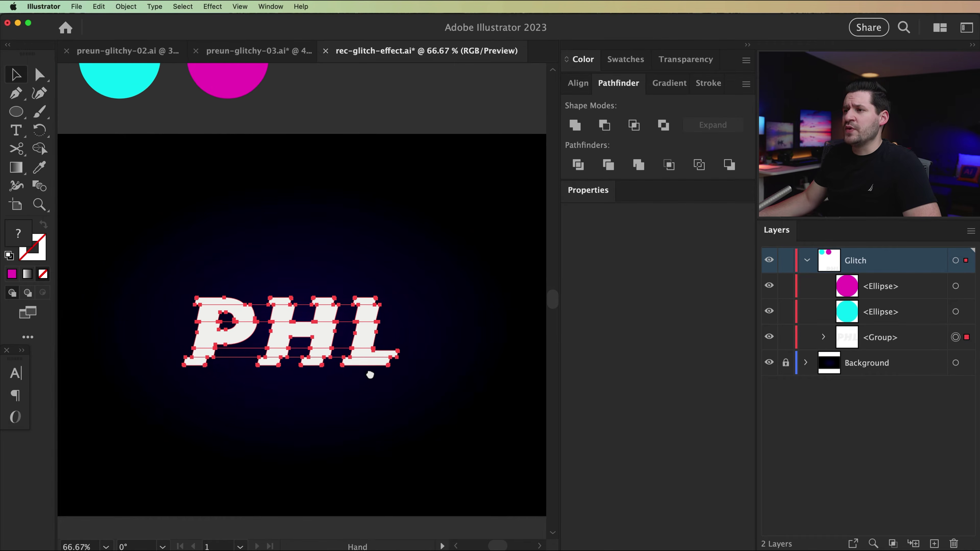
click(215, 7)
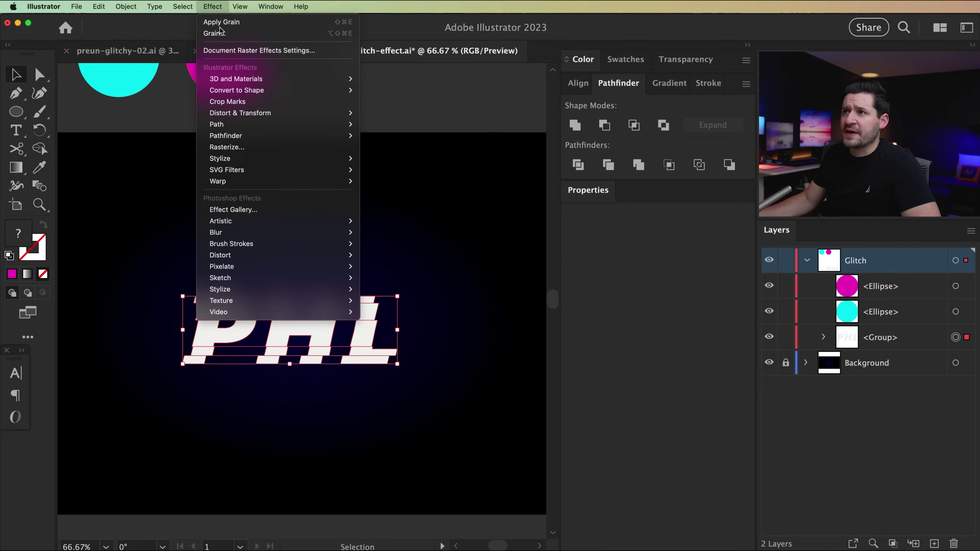
mouse_move(286, 114)
click(398, 149)
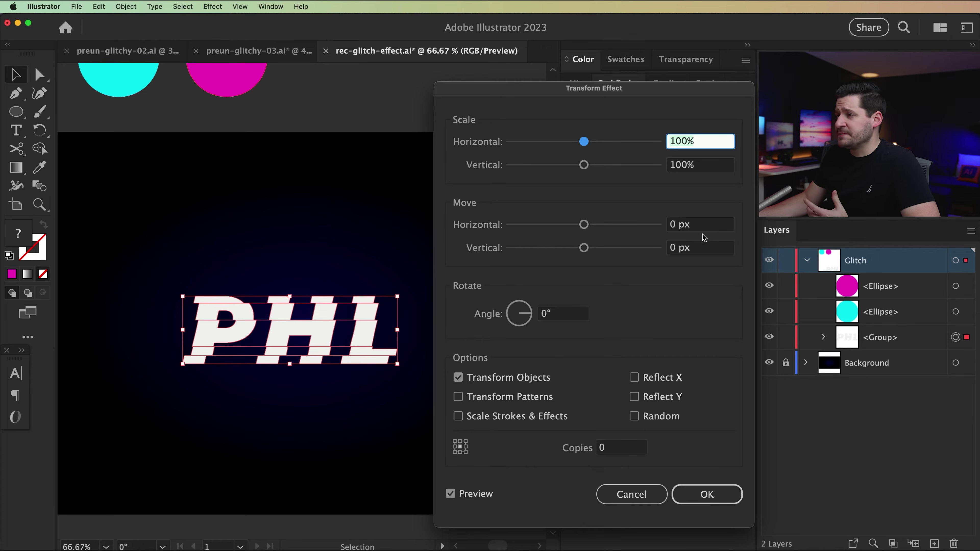
click(700, 225)
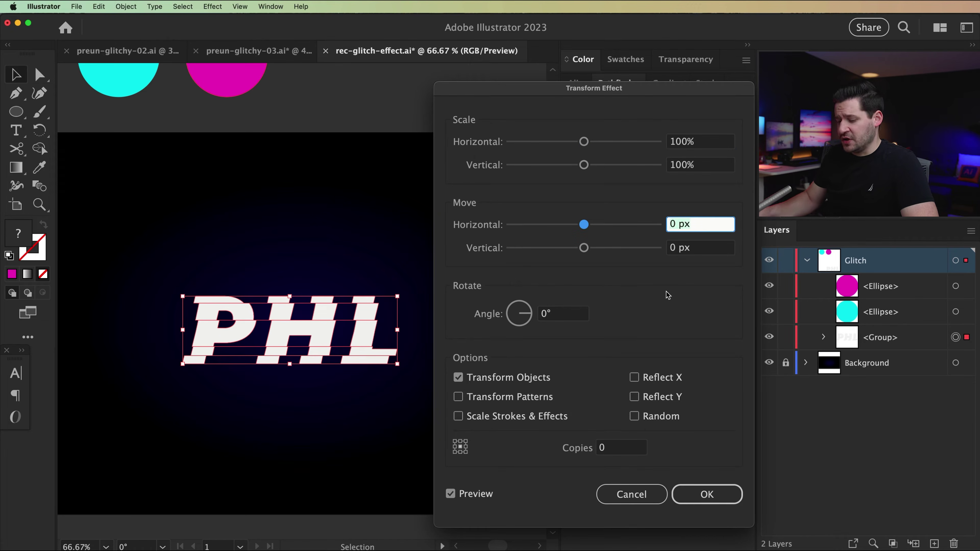
text(0)
key(Tab)
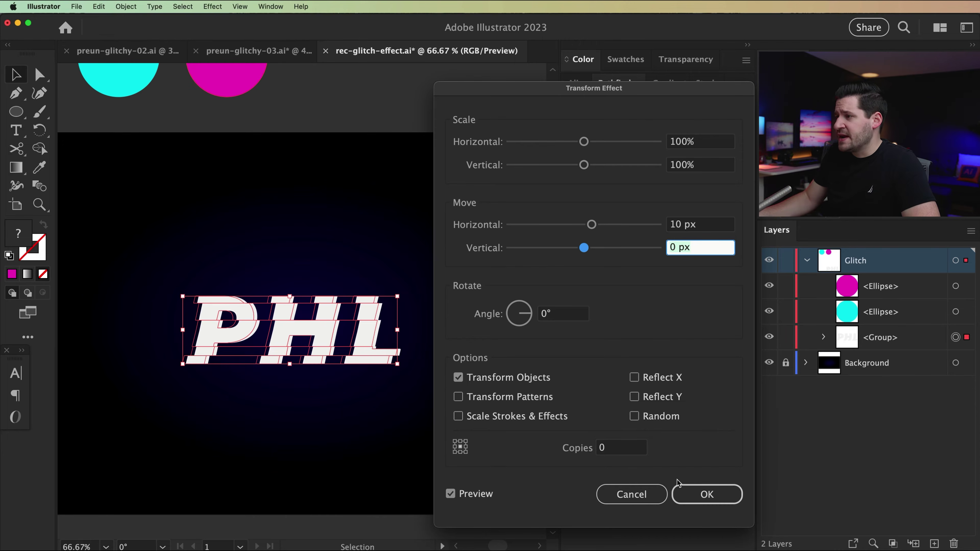
click(617, 447)
text(1)
click(707, 497)
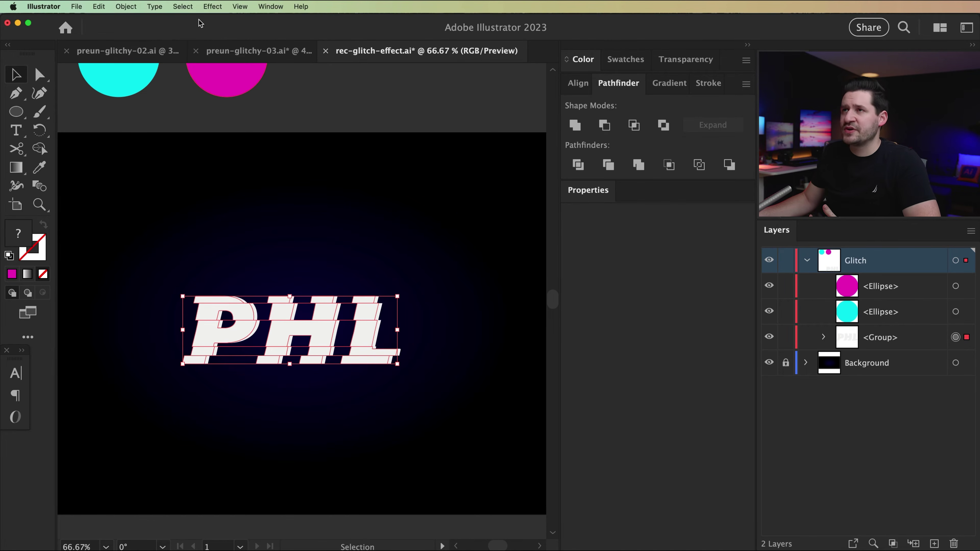
Expand the appearance of the transformed PHL lettering and ungroup it into two separate groups
click(126, 7)
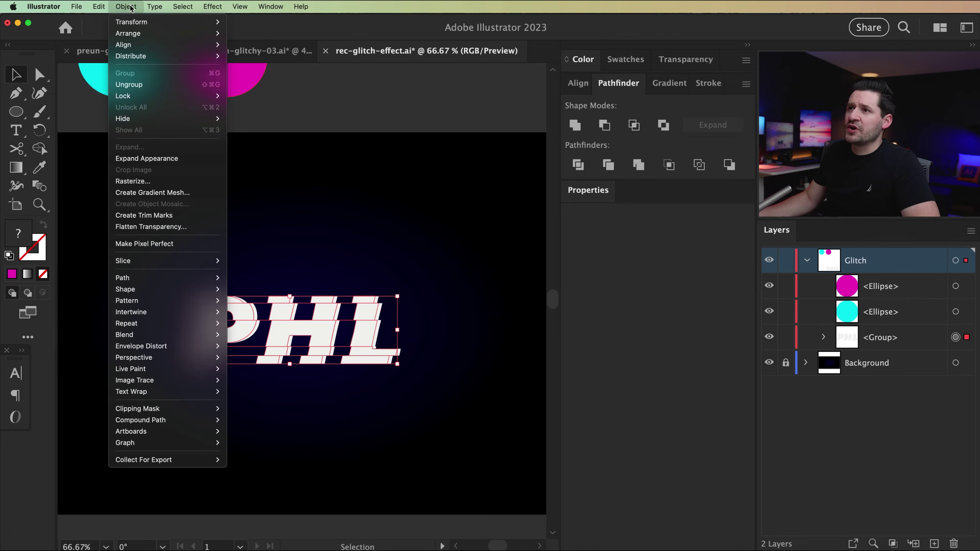
click(162, 158)
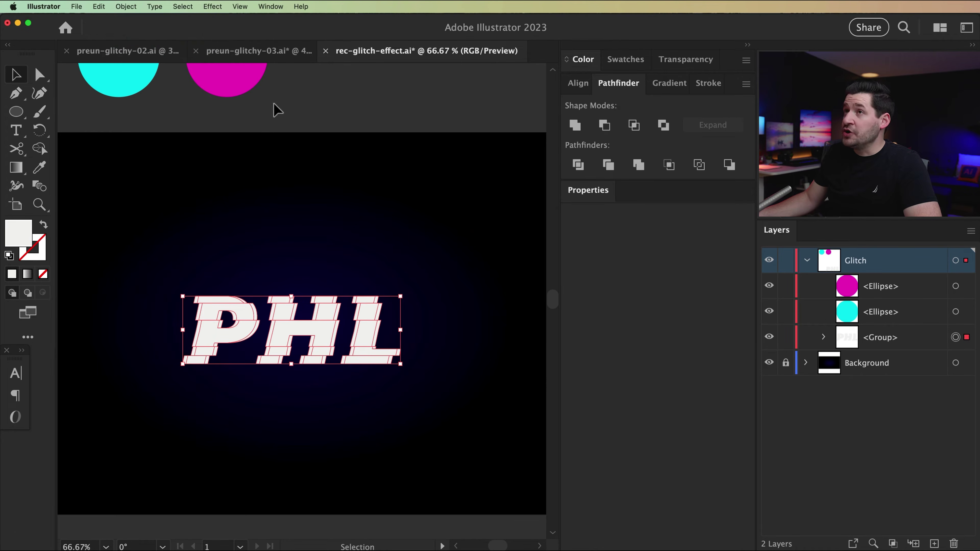
key(Escape)
key(super+c)
key(super+f)
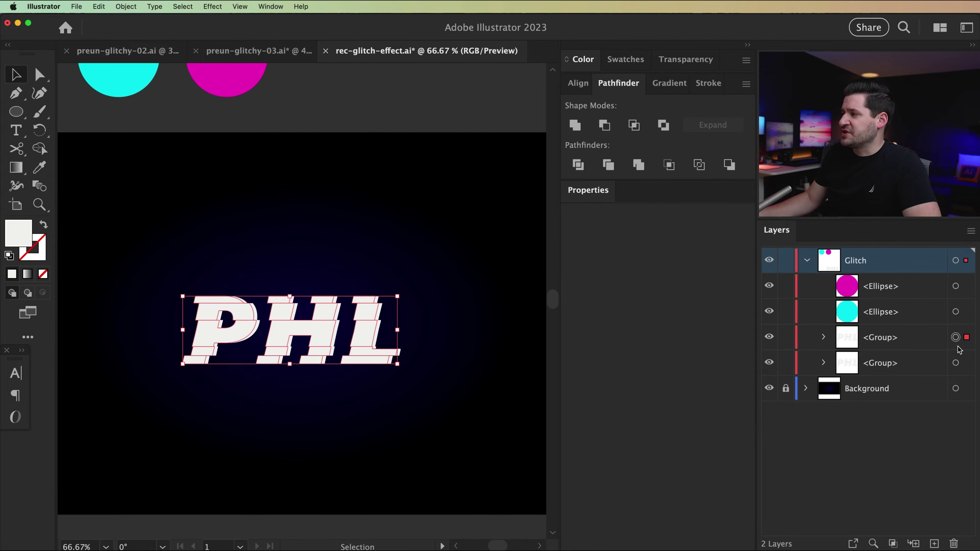
Colour the rear PHL group magenta by sampling the magenta circle with the Eyedropper, and deselect it
click(956, 363)
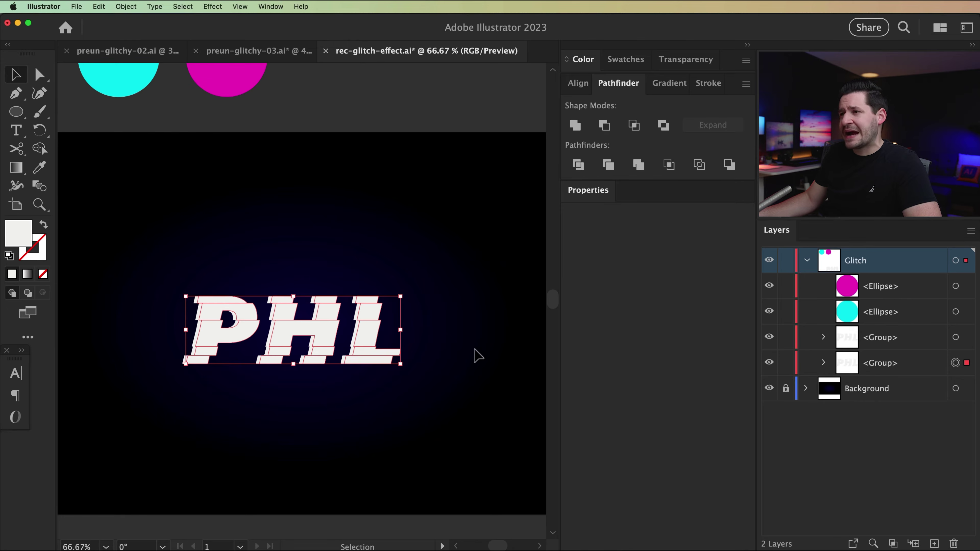
click(39, 168)
click(223, 76)
click(15, 74)
click(370, 133)
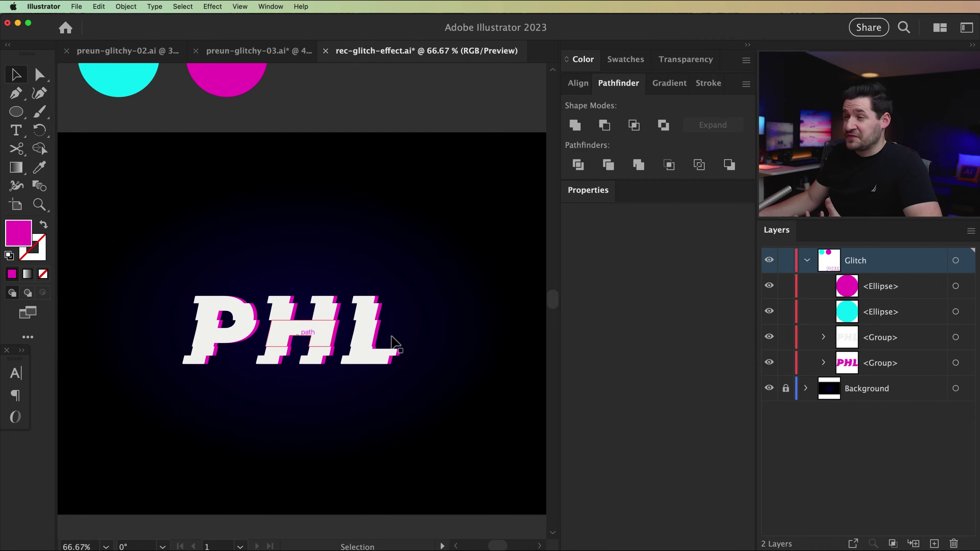
Apply a Transform effect to the front white PHL group with a -10 px horizontal move and 1 copy
click(956, 338)
click(212, 6)
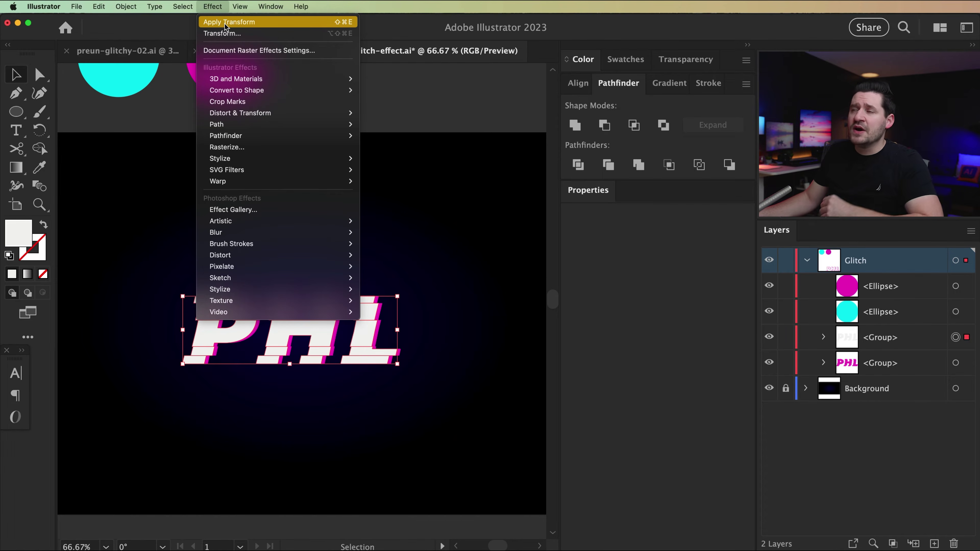
click(228, 34)
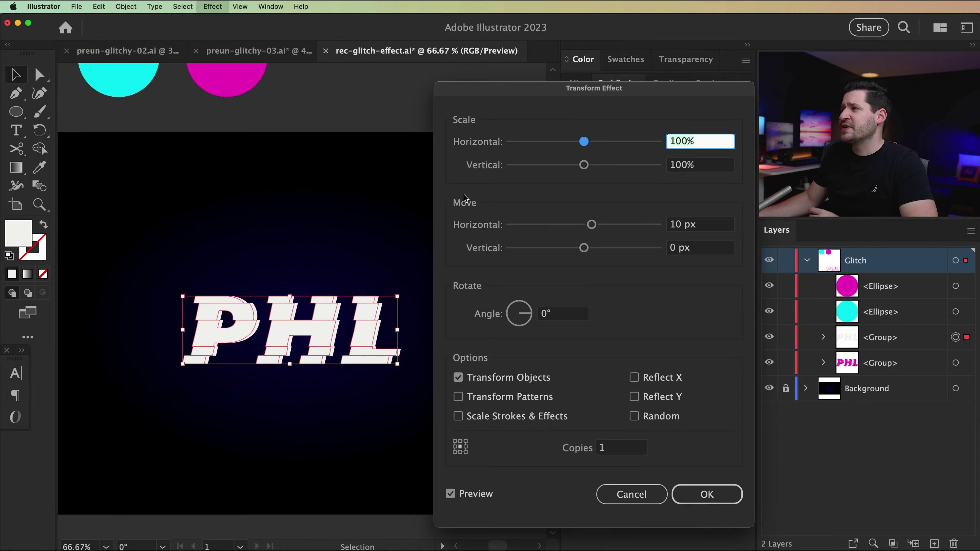
click(701, 225)
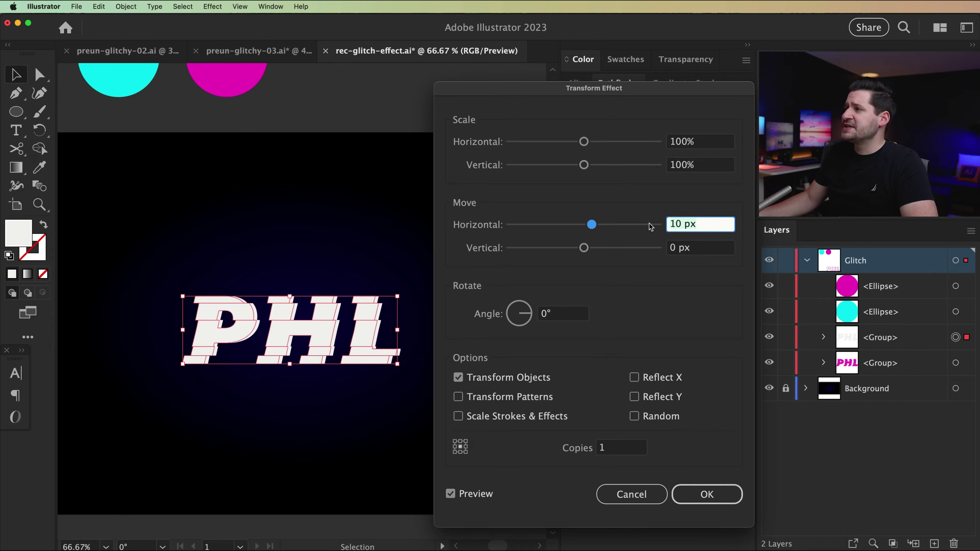
text(-10)
key(Tab)
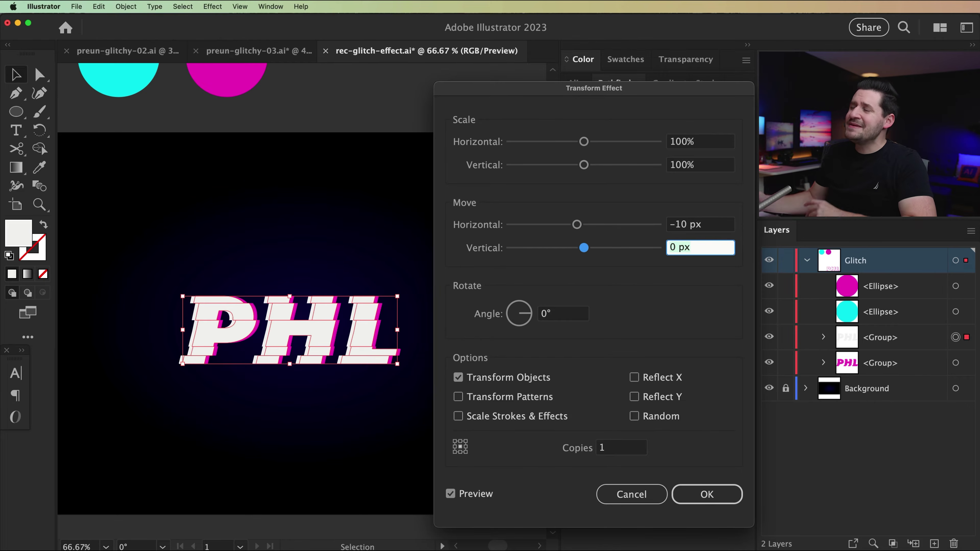
click(622, 450)
click(679, 494)
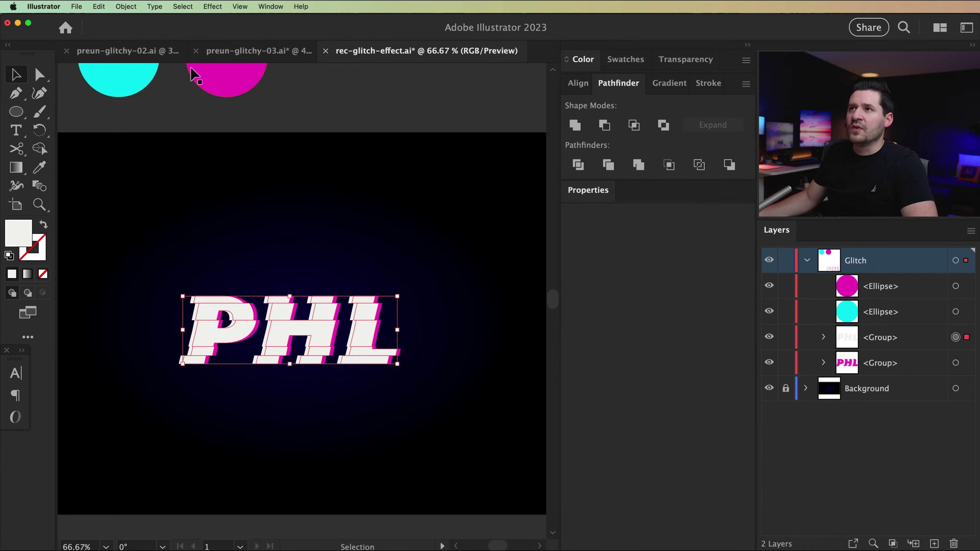
Expand the appearance of the front white PHL lettering and ungroup it from its left-shifted copy
click(117, 6)
click(146, 158)
click(126, 6)
click(129, 84)
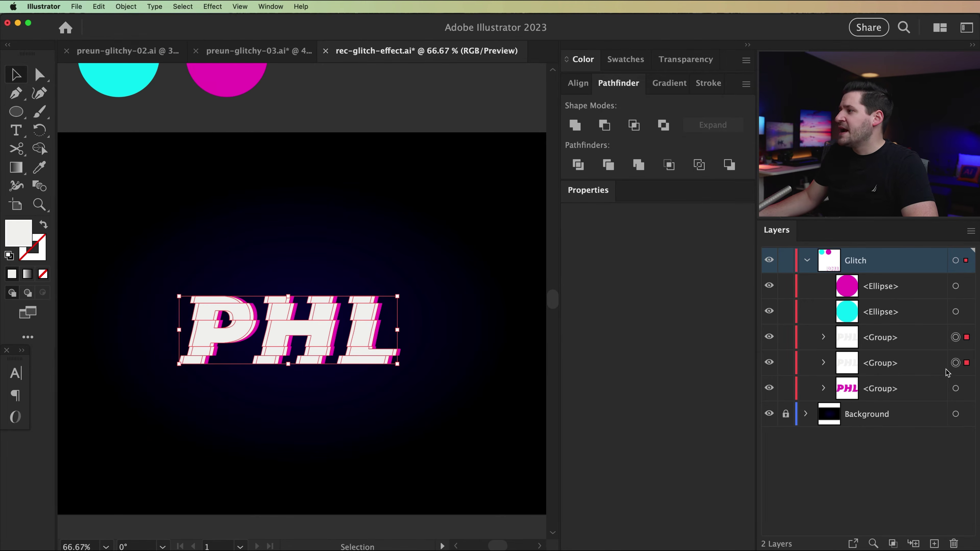
Colour the PHL group just behind the front white lettering cyan by sampling the cyan circle with the Eyedropper, and deselect it
click(956, 363)
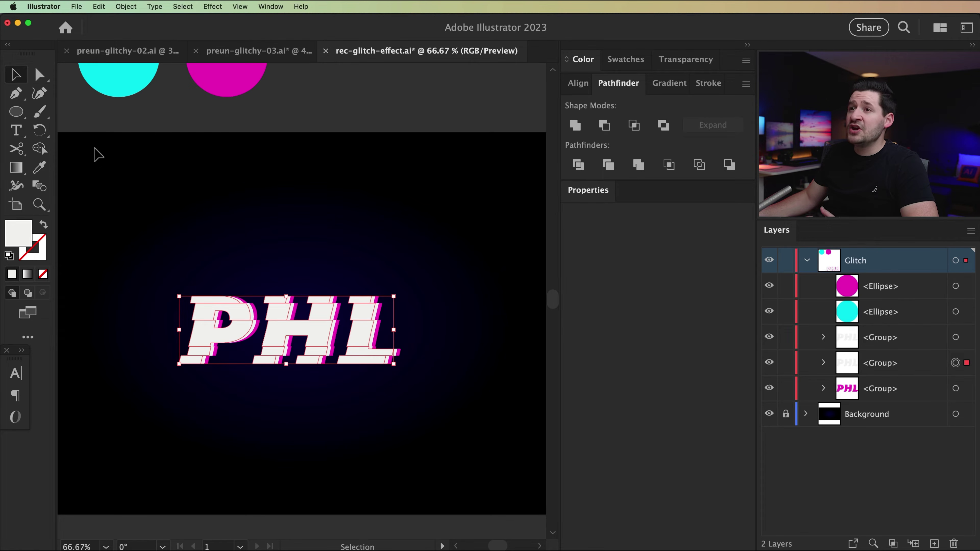
click(38, 168)
click(118, 83)
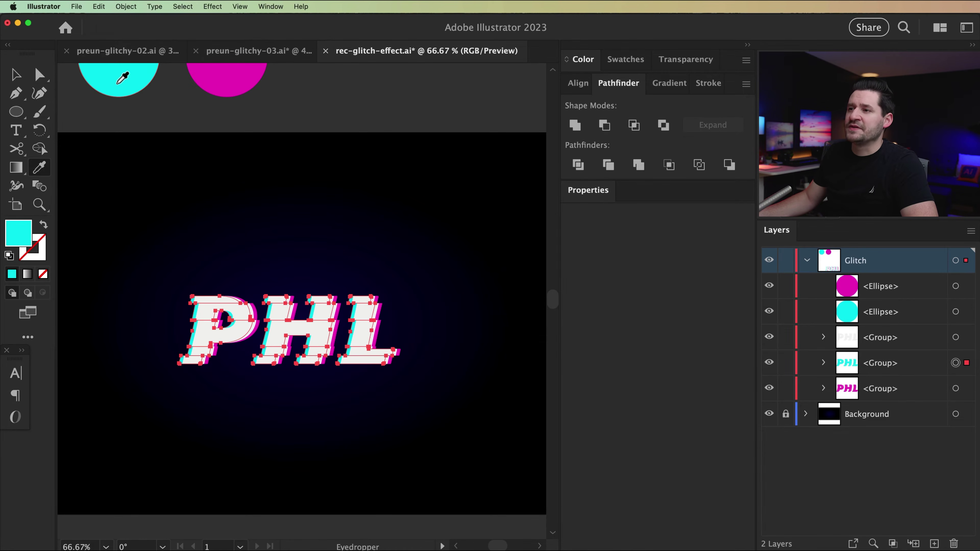
click(17, 75)
click(330, 206)
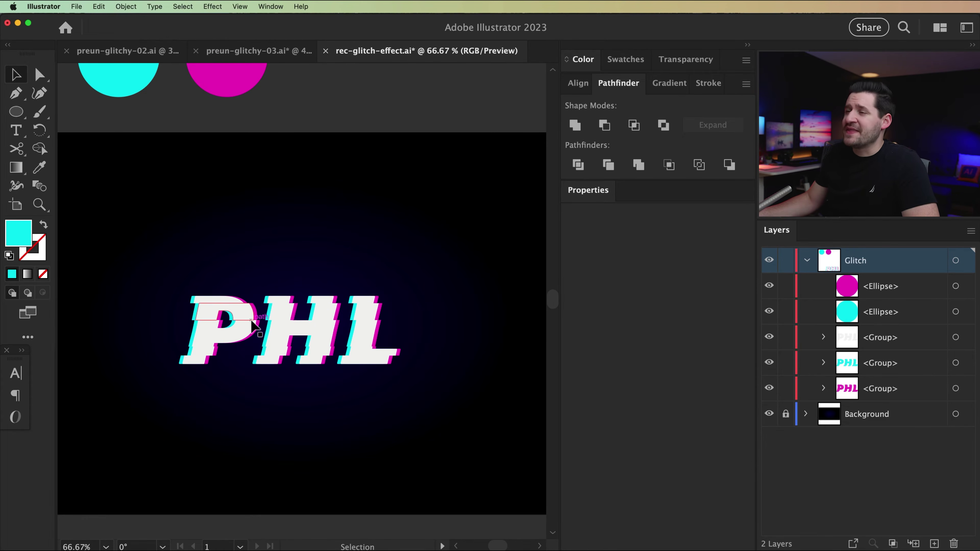
Create a 40 × 4 px rectangle in the empty area above the letter P
drag(16, 112, 89, 108)
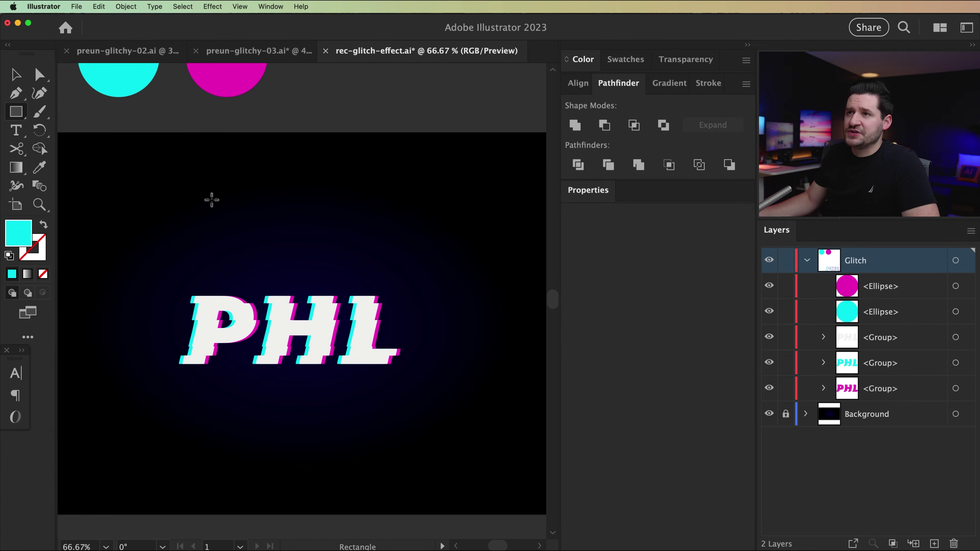
click(186, 239)
text(40)
key(Tab)
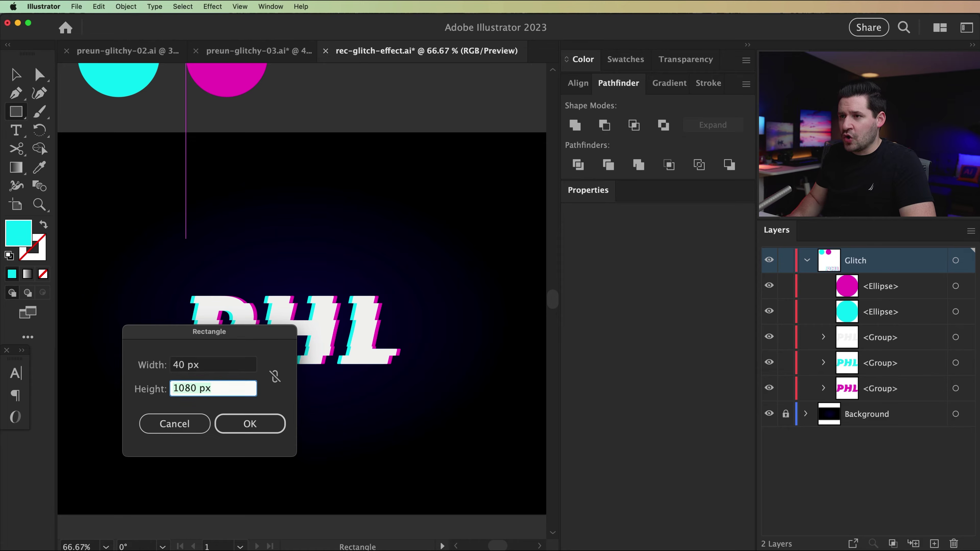
text(4)
key(Tab)
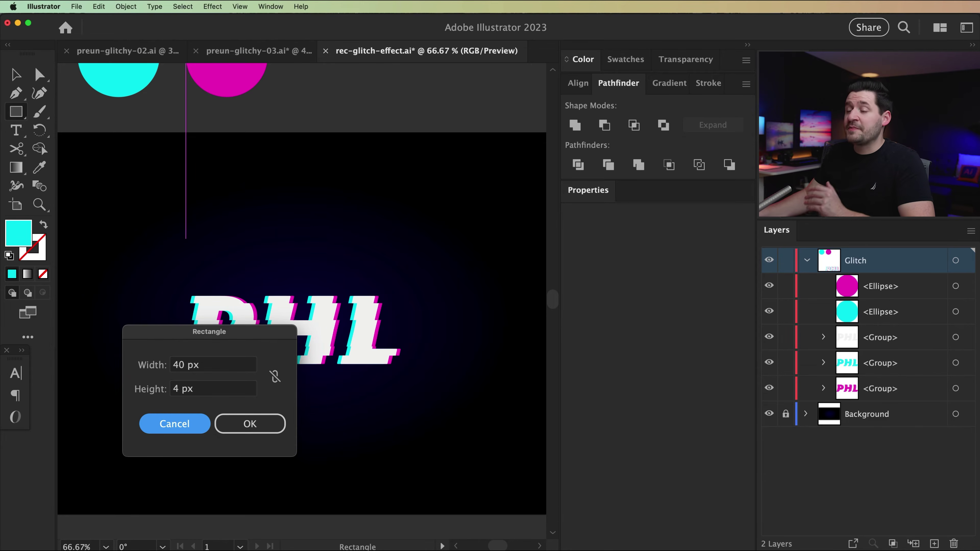
click(256, 424)
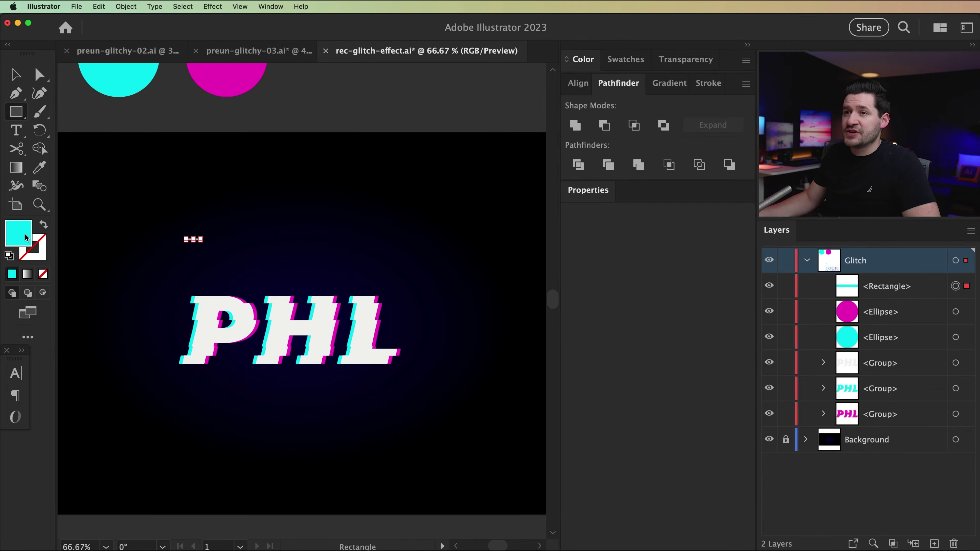
Change the small rectangle's fill to off-white by setting its saturation to 0%
double_click(25, 237)
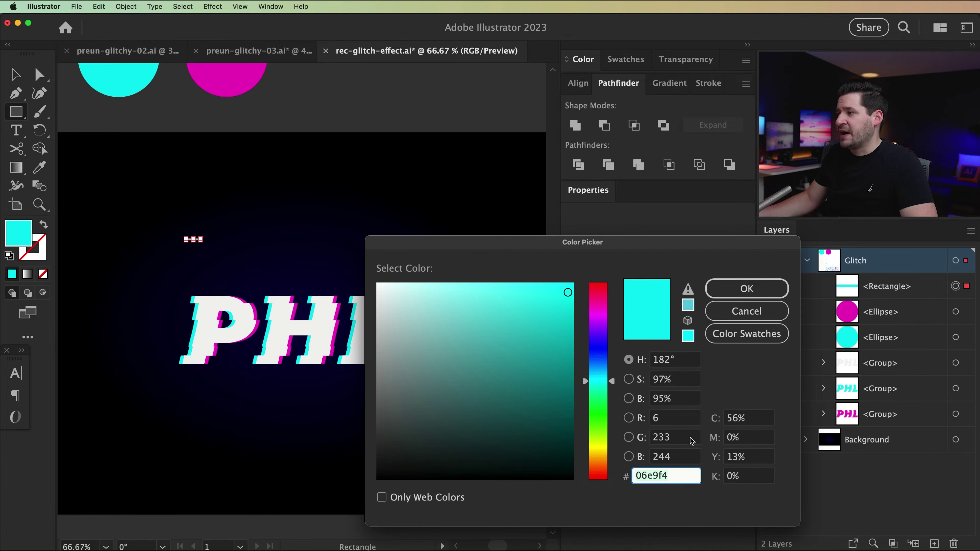
click(682, 379)
key(BackSpace)
key(BackSpace)
key(BackSpace)
text(0)
key(Tab)
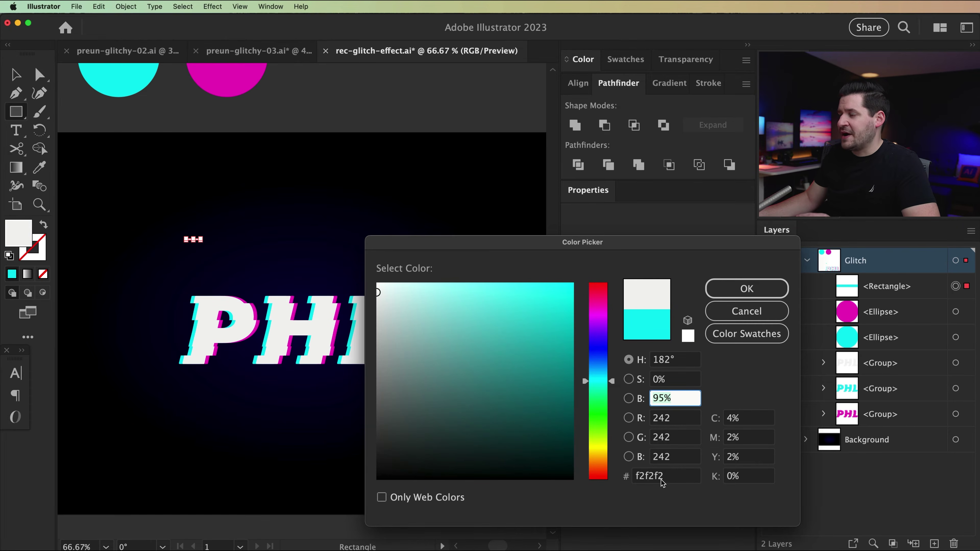
click(735, 288)
Scatter copies of the off-white line across the slice edges of the P, H and L
key(z)
click(214, 272)
click(199, 256)
drag(396, 352, 244, 201)
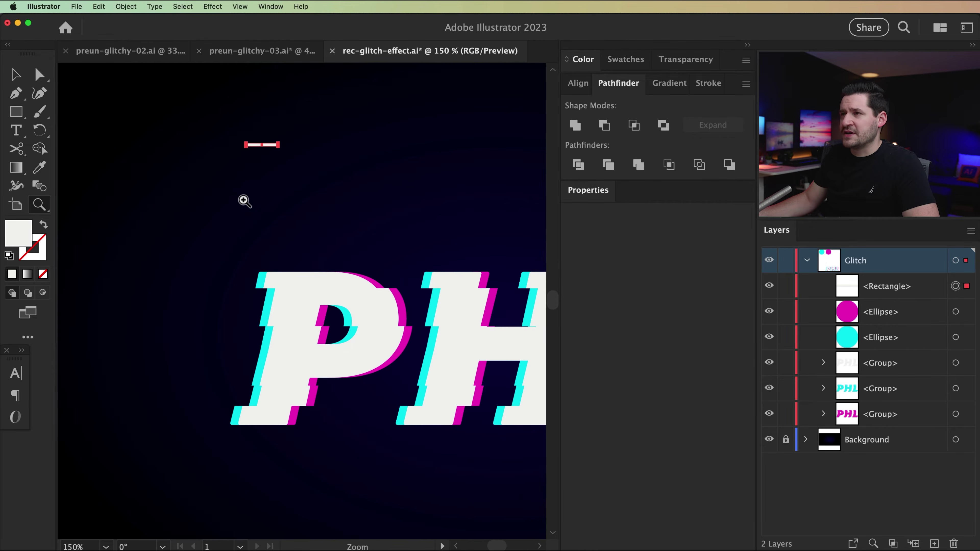
key(v)
drag(269, 147, 372, 329)
drag(370, 328, 354, 348)
key(space)
click(371, 309)
click(442, 357)
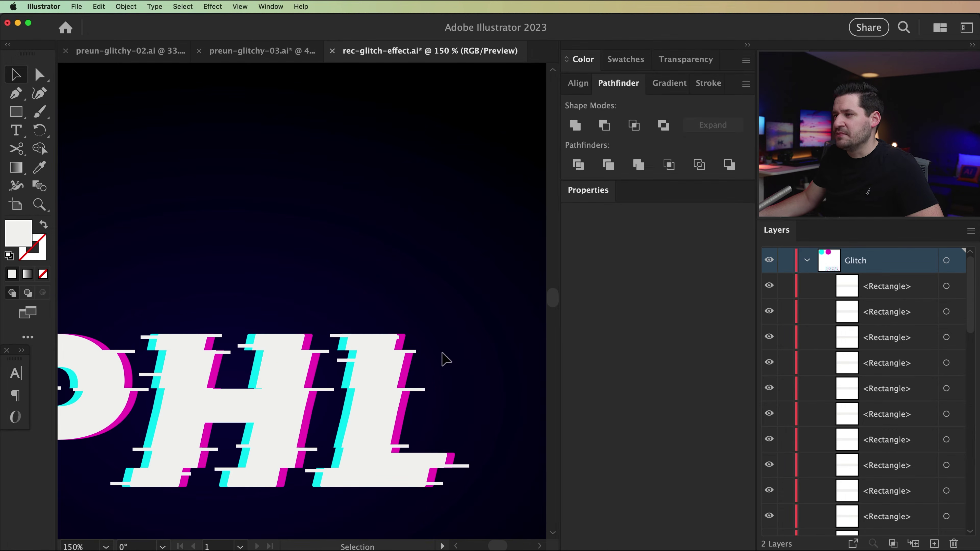
Delete the leftover original white line above the P
drag(318, 412, 412, 333)
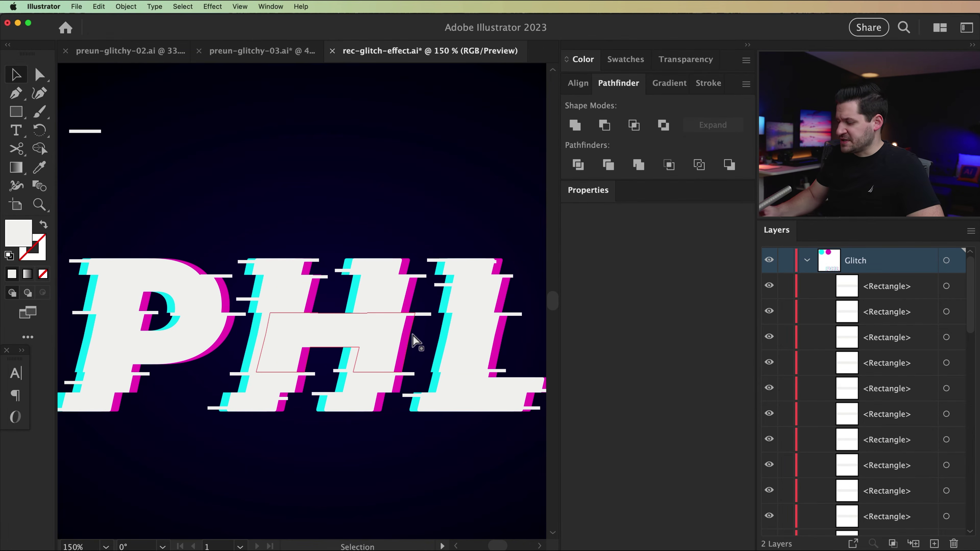
key(super+minus)
drag(139, 168, 209, 232)
key(Delete)
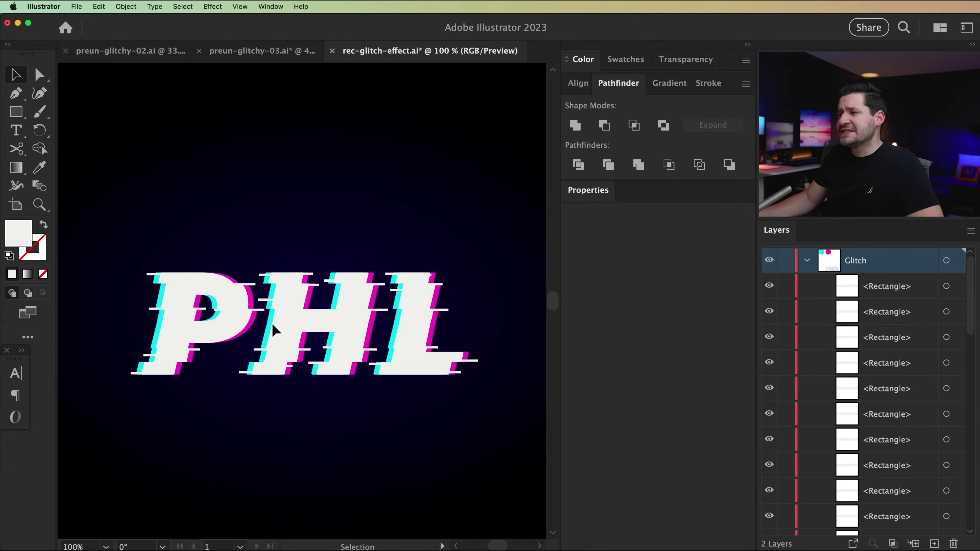
Lock the white, cyan and magenta PHL groups in the Glitch layer
scroll(882, 406, down, 5)
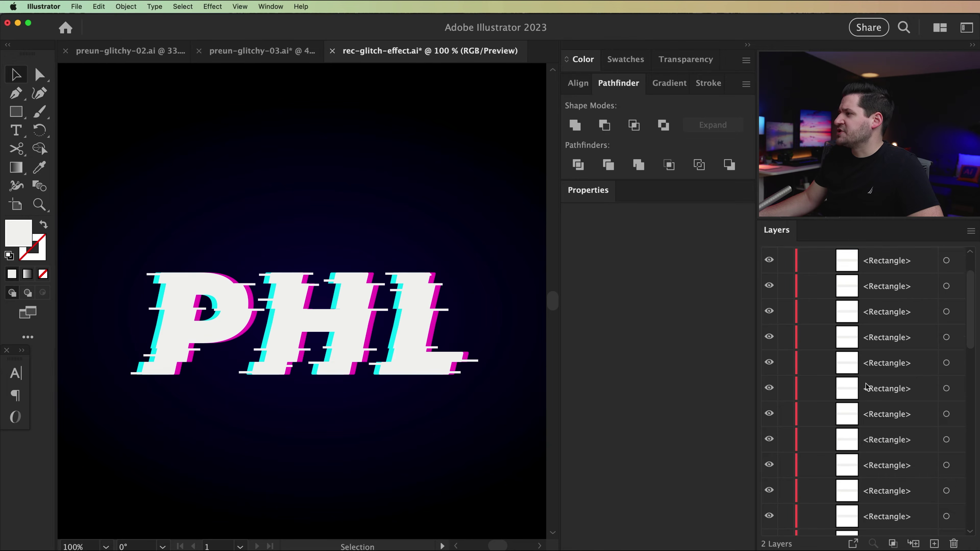
drag(786, 498, 787, 482)
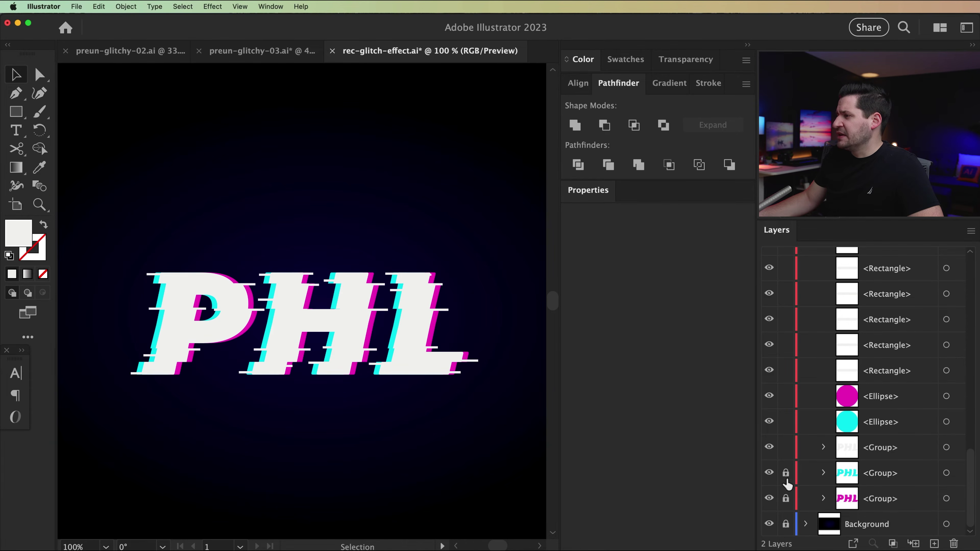
click(881, 499)
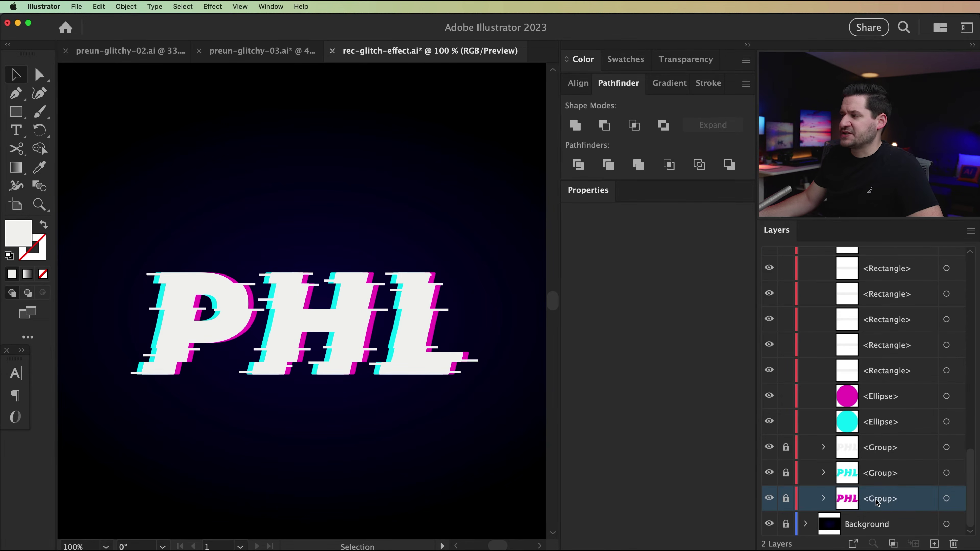
click(848, 482)
click(856, 455)
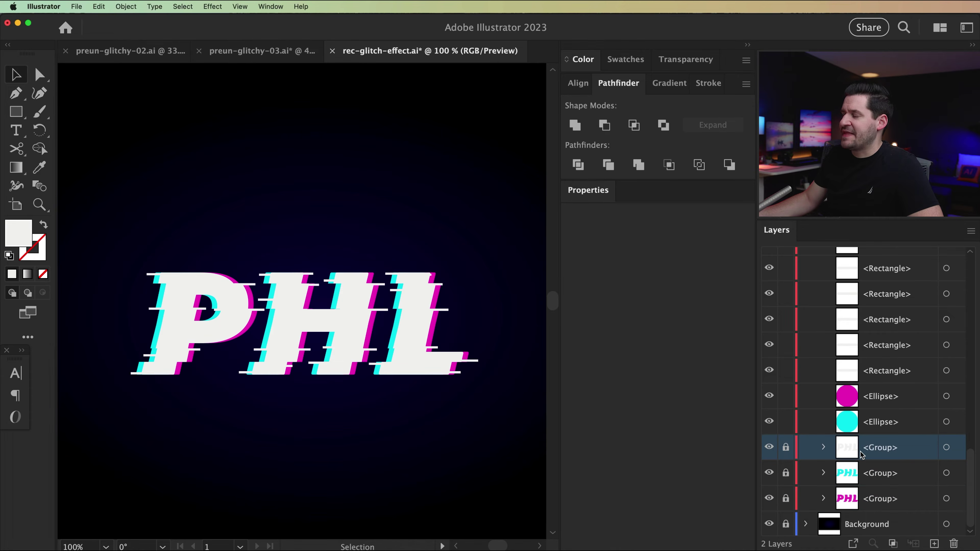
Group all the white lines over the lettering, name the group "White lines", and deselect it
drag(124, 247, 502, 408)
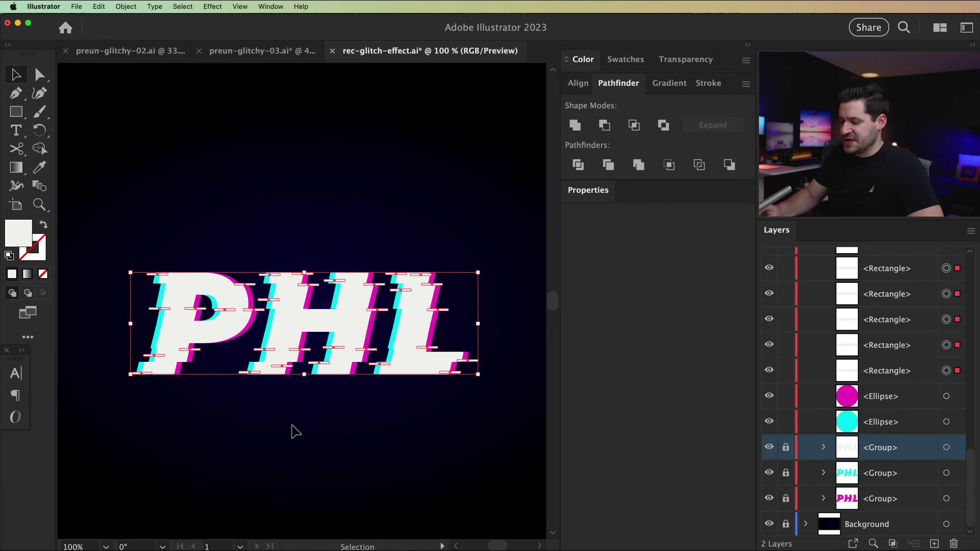
key(super+g)
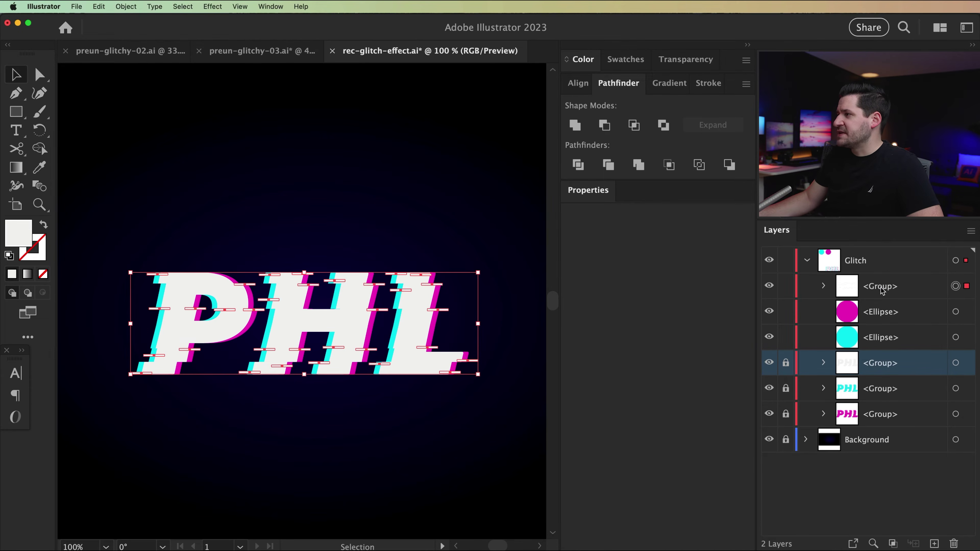
double_click(883, 290)
text(White lines)
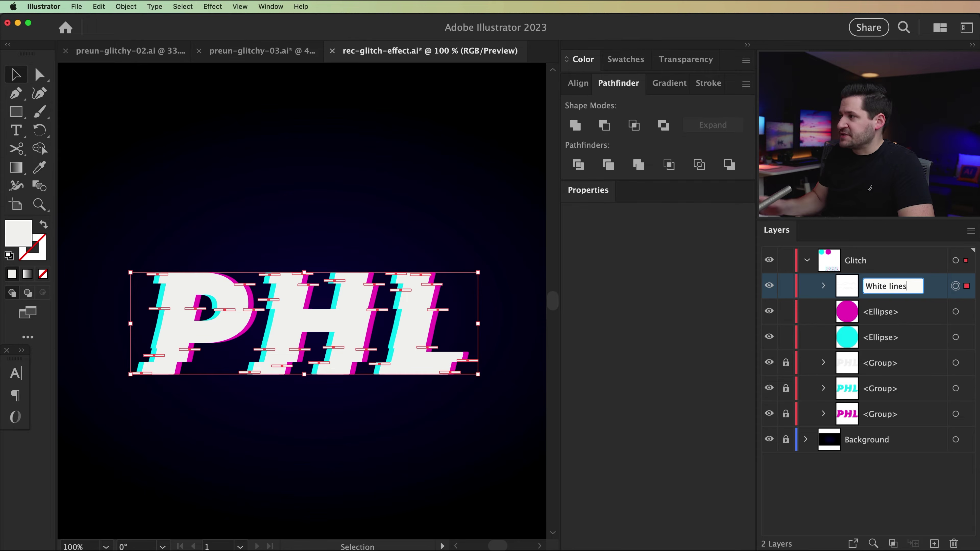
key(Return)
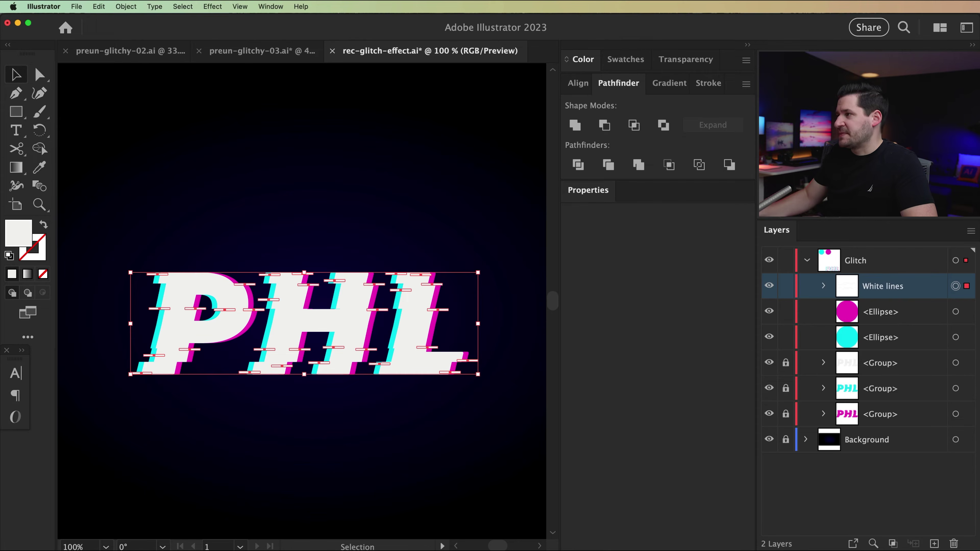
click(264, 330)
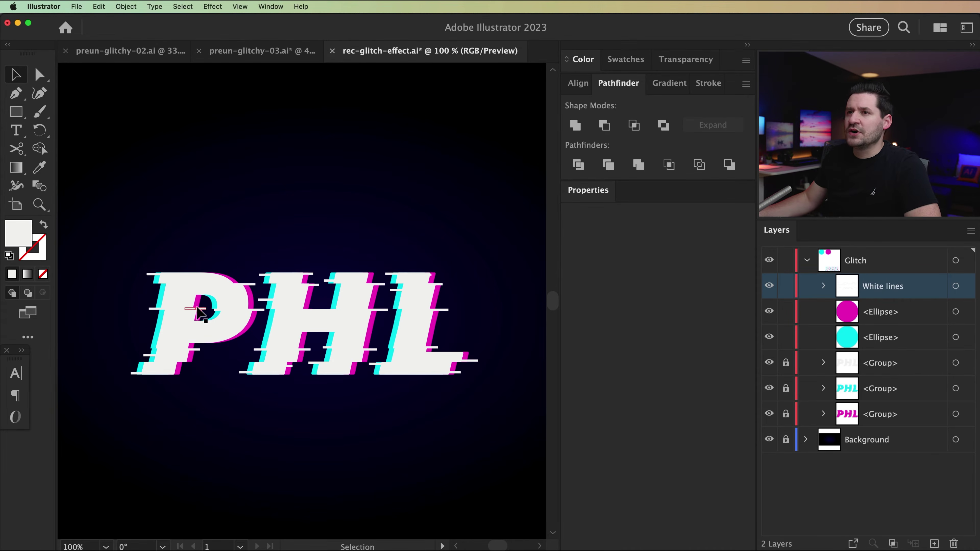
Create a thinner 40 × 2 px rectangle in the empty area above the lettering
click(16, 112)
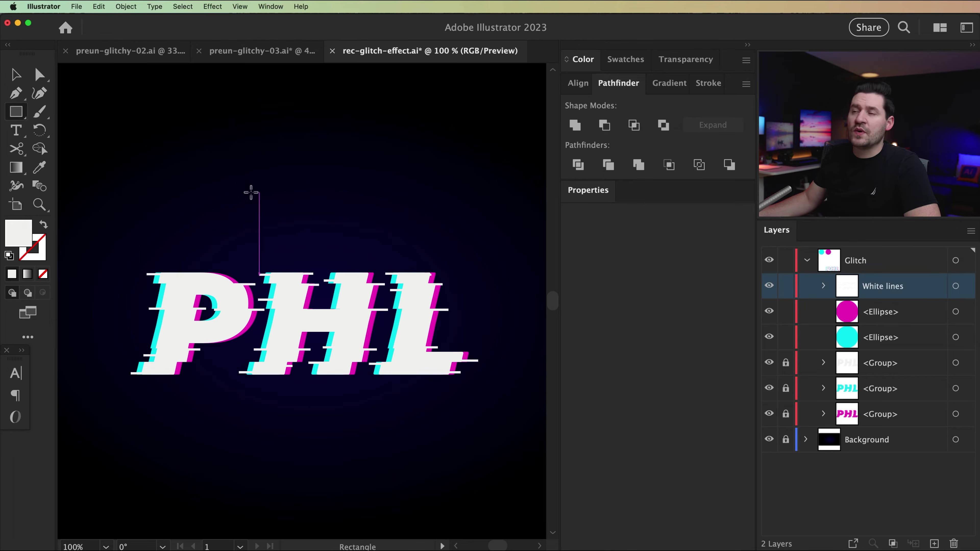
click(183, 176)
click(208, 388)
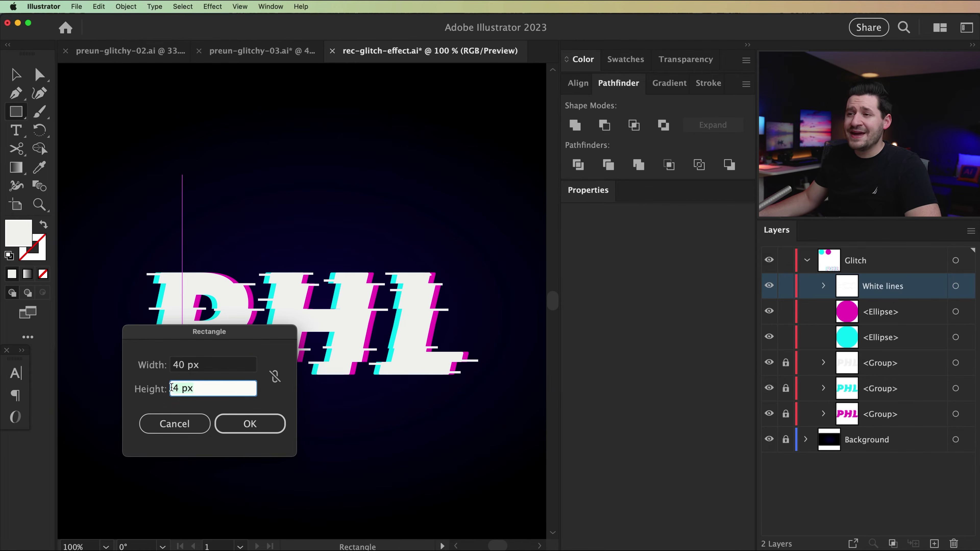
text(2)
click(248, 424)
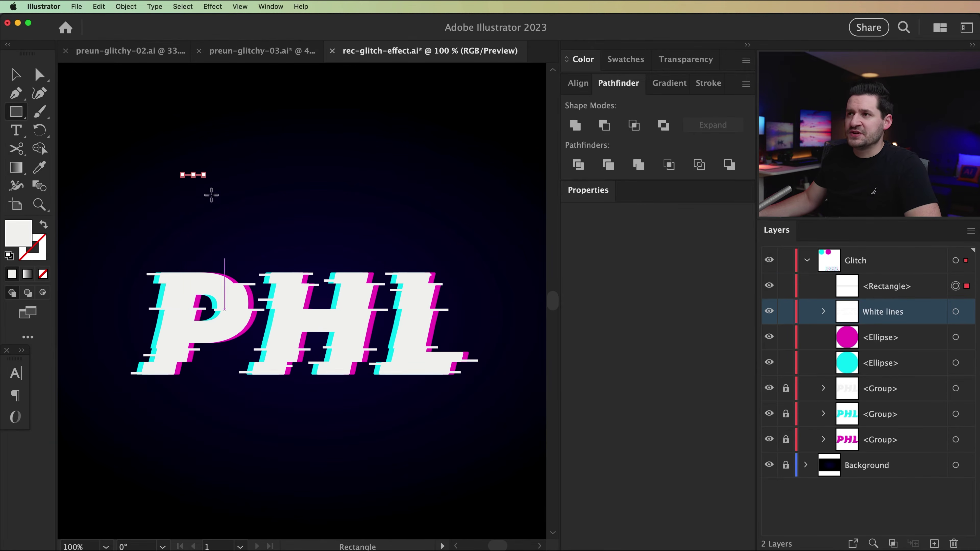
Duplicate the thin line beside the original and colour the copy magenta by sampling the lettering's magenta edge
key(z)
click(188, 183)
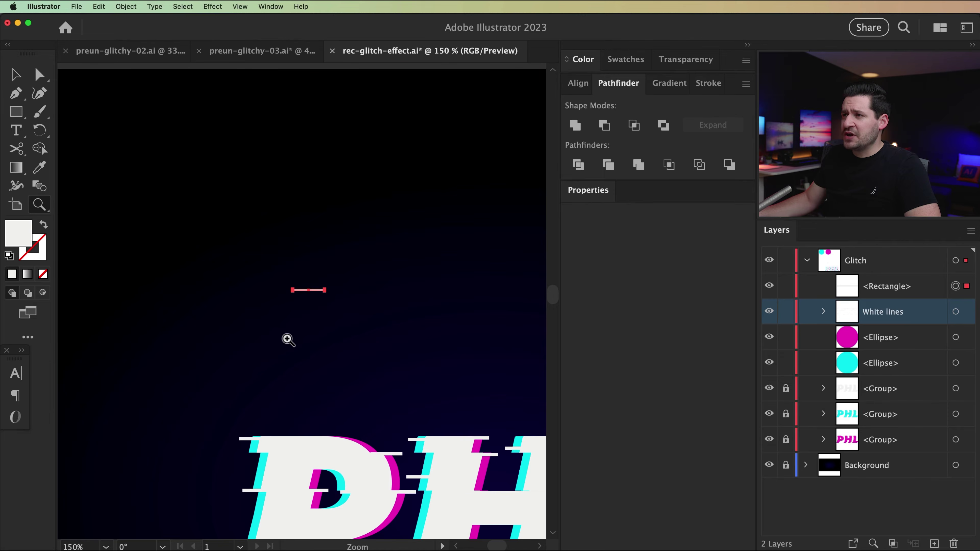
click(288, 340)
scroll(234, 230, down, 5)
scroll(234, 230, right, 3)
key(v)
drag(229, 139, 290, 193)
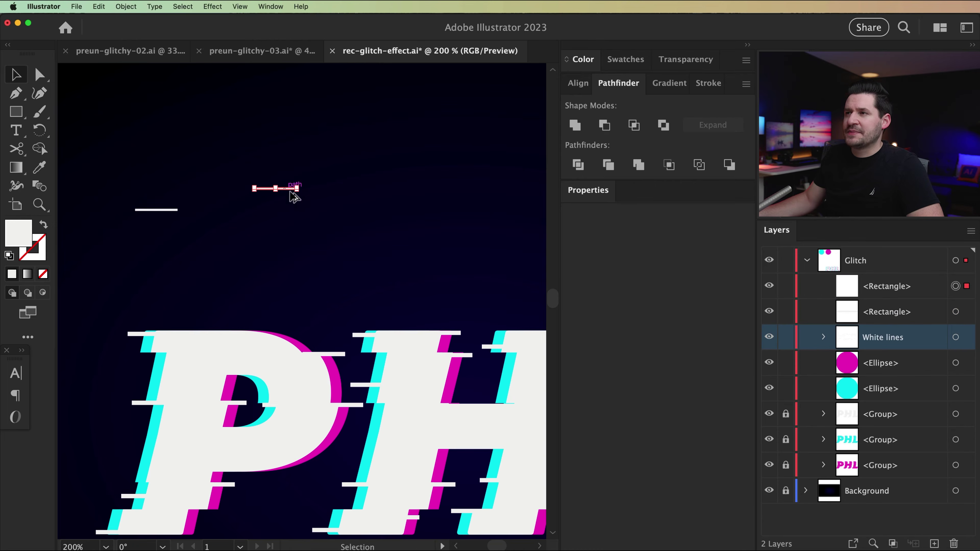
click(38, 167)
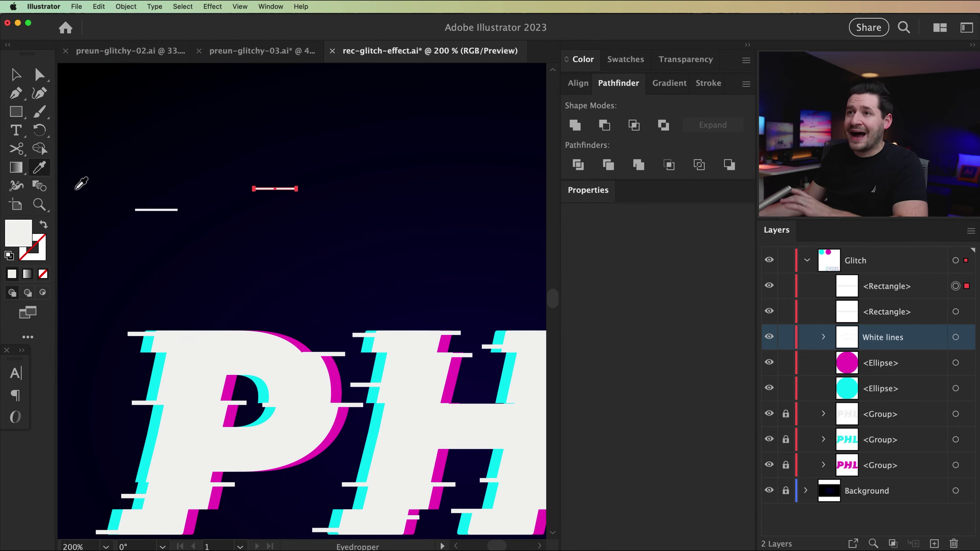
click(338, 365)
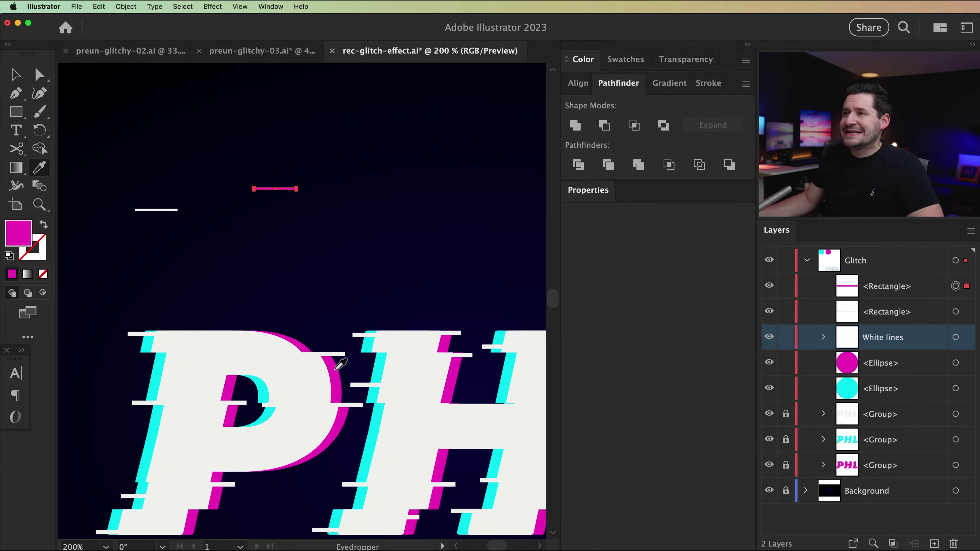
Colour the original thin line cyan by sampling the lettering's cyan edge, and deselect it
drag(160, 182, 191, 236)
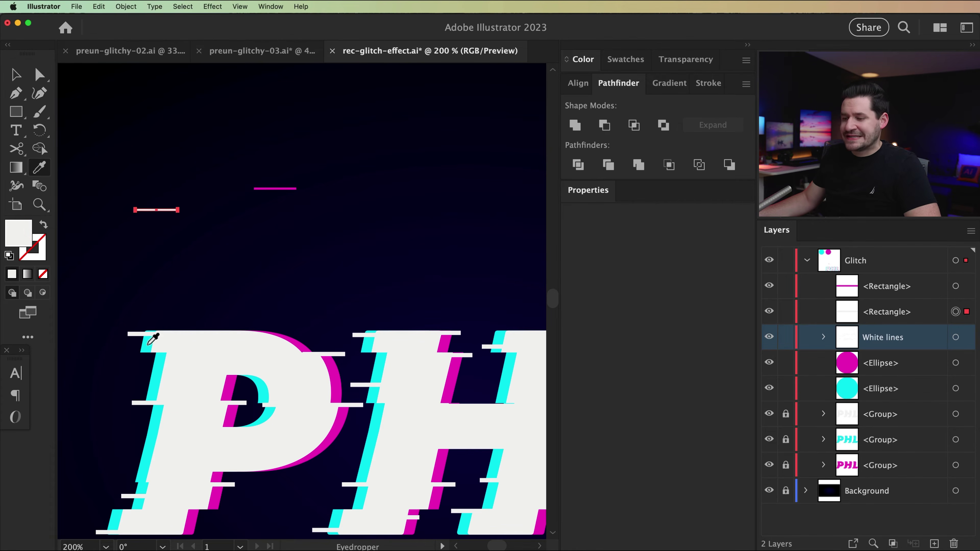
click(153, 342)
click(206, 251)
Scatter copies of the thin cyan line along the cyan edges of the P, H and L
scroll(212, 247, down, 1)
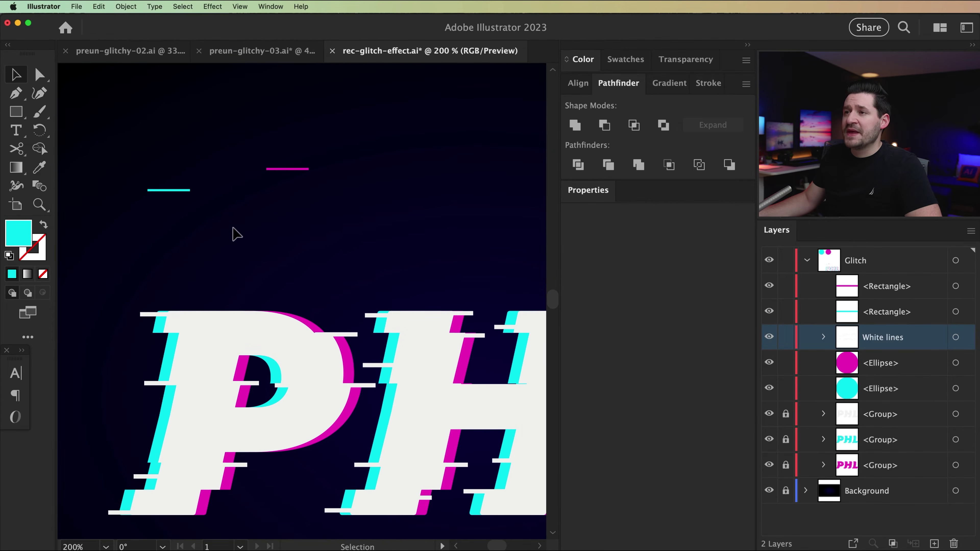
scroll(247, 201, down, 3)
drag(216, 132, 199, 434)
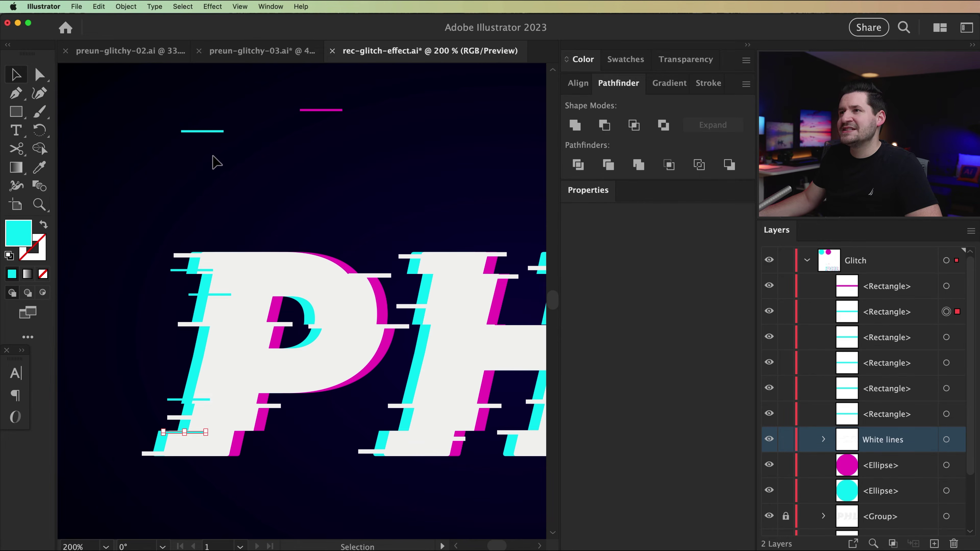
drag(217, 132, 344, 297)
drag(350, 277, 426, 277)
scroll(394, 347, right, 5)
drag(336, 253, 448, 415)
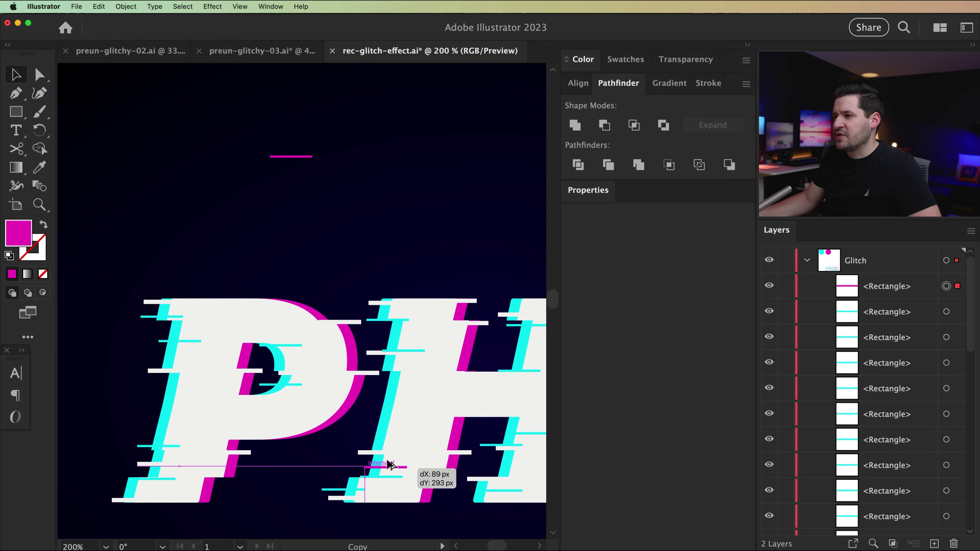
Scatter copies of the thin magenta line along the magenta edges of the P, H and L
drag(394, 471, 482, 383)
drag(283, 228, 291, 427)
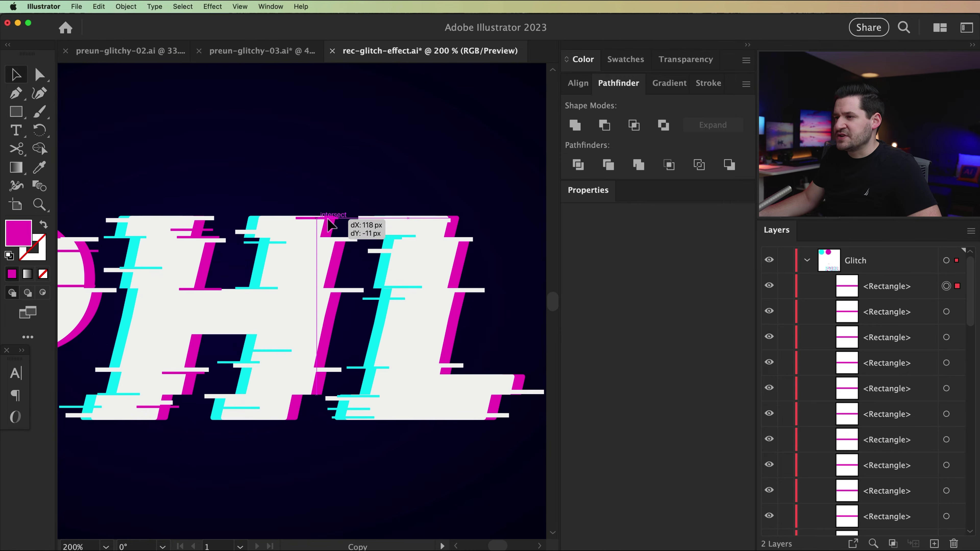
drag(463, 234, 449, 353)
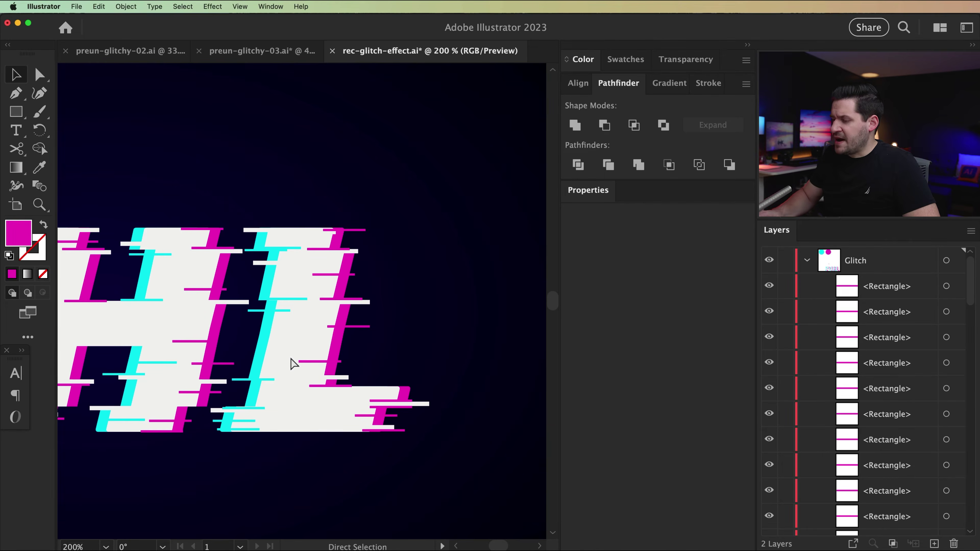
Delete the stray magenta line lying above the PHL lettering
key(super+minus)
drag(291, 358, 370, 340)
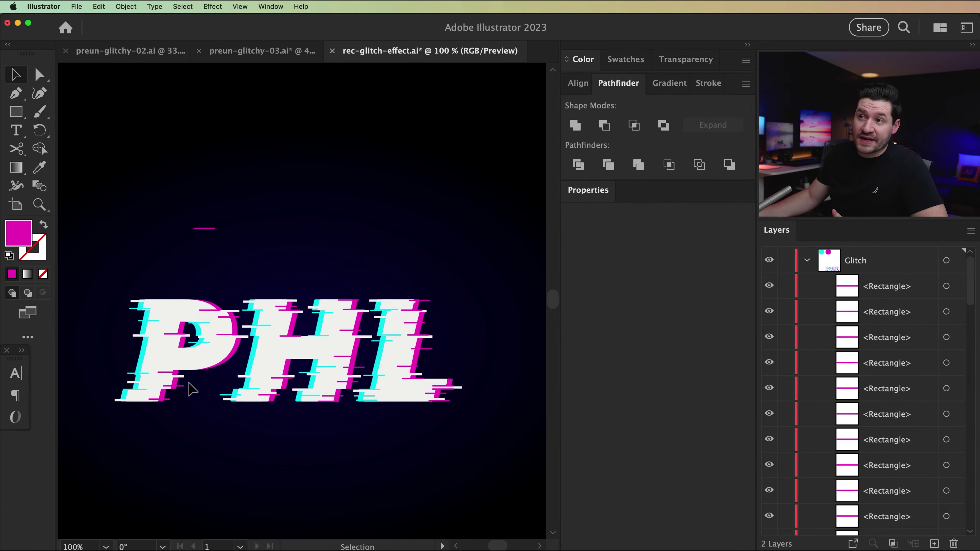
drag(166, 192, 244, 257)
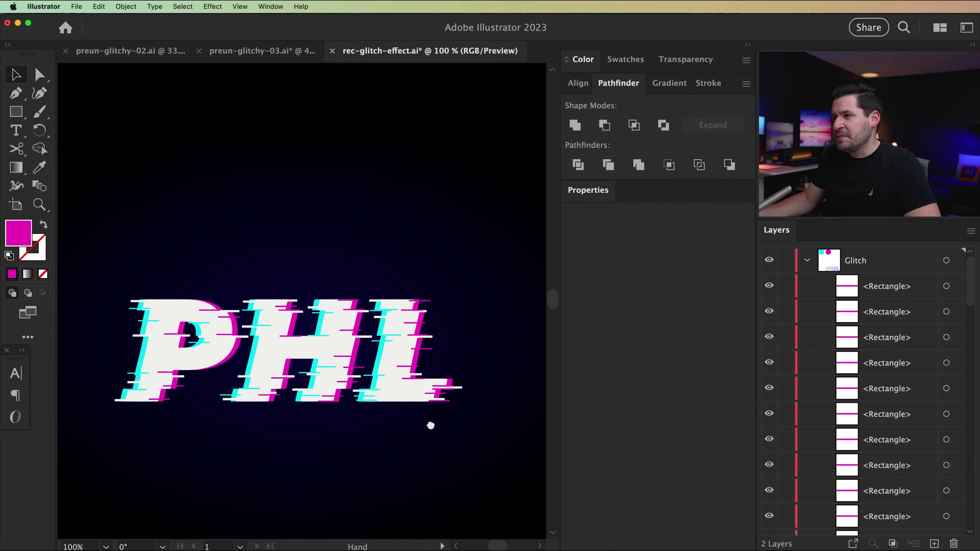
drag(429, 421, 434, 394)
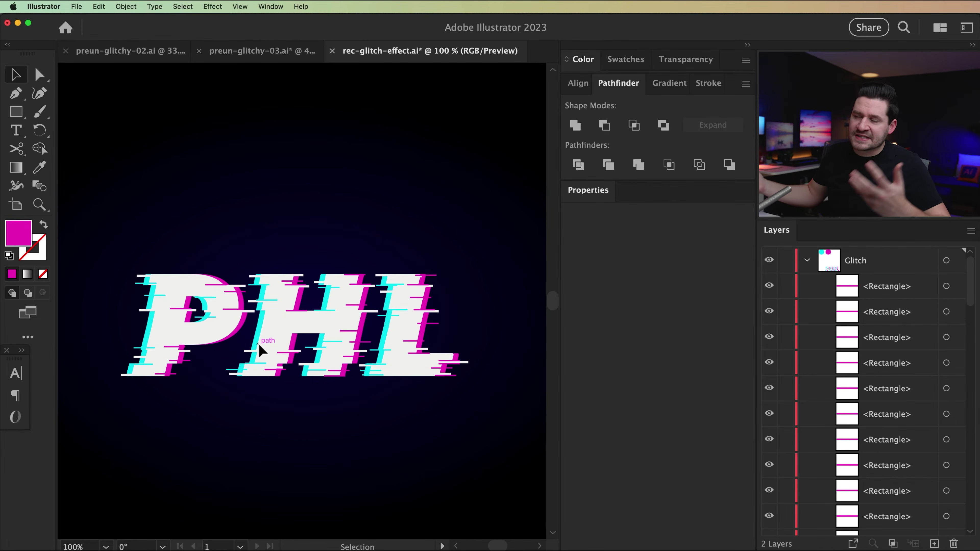
Examine the glow on the finished PHL lettering in preun-glitchy-03.ai and return to rec-glitch-effect.ai
click(272, 53)
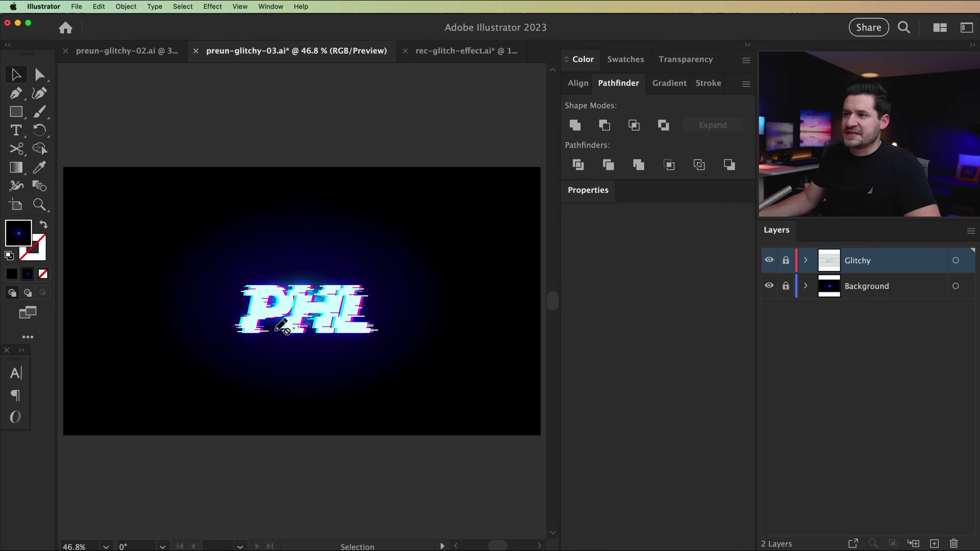
key(z)
drag(248, 321, 414, 460)
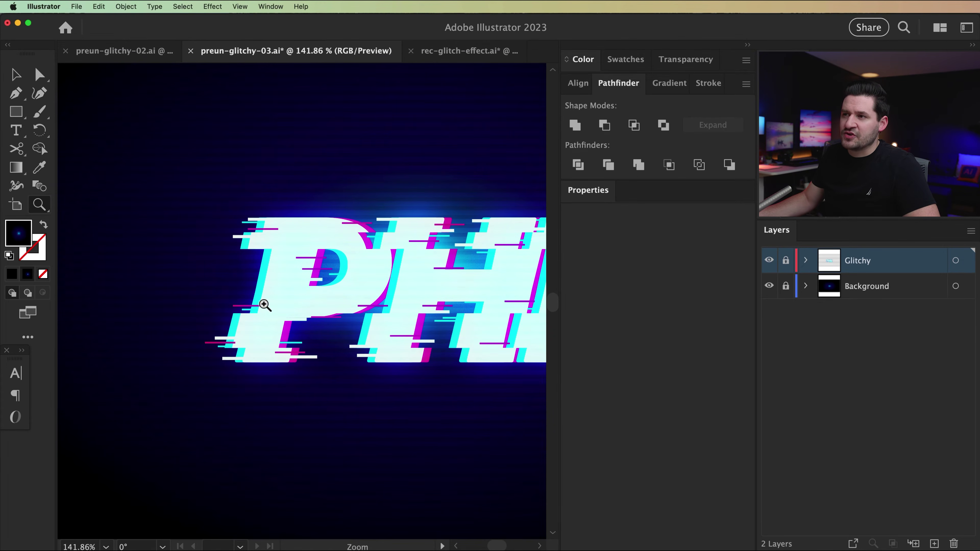
alt+click(313, 268)
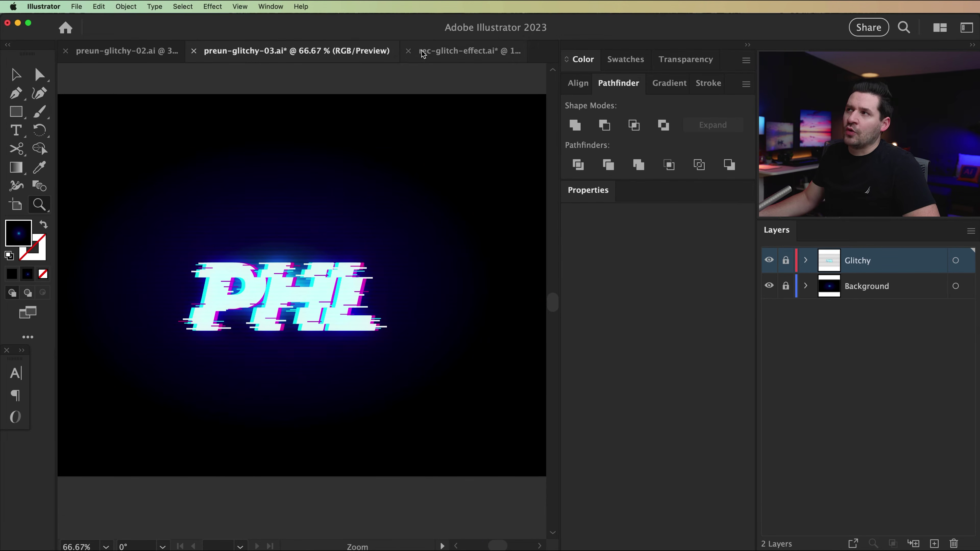
click(427, 52)
key(v)
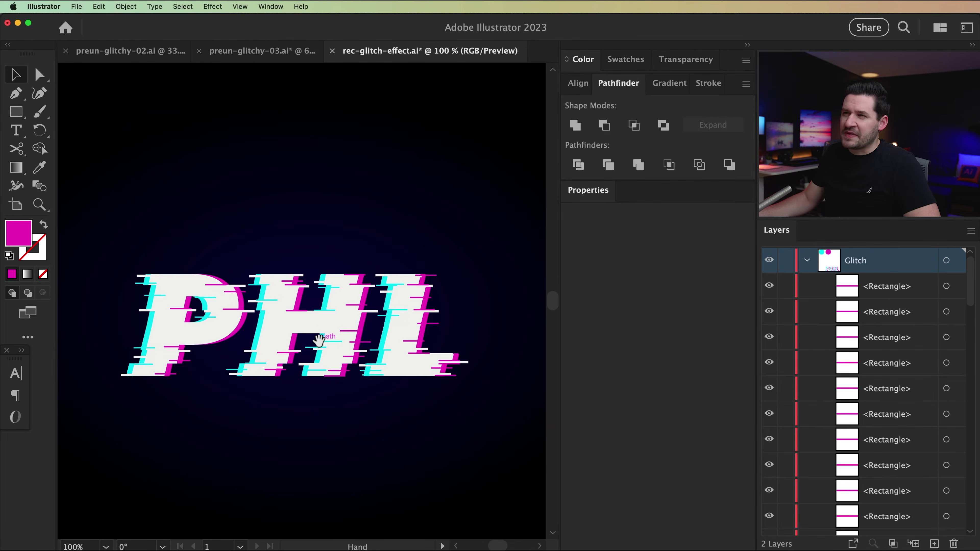
drag(321, 338, 329, 313)
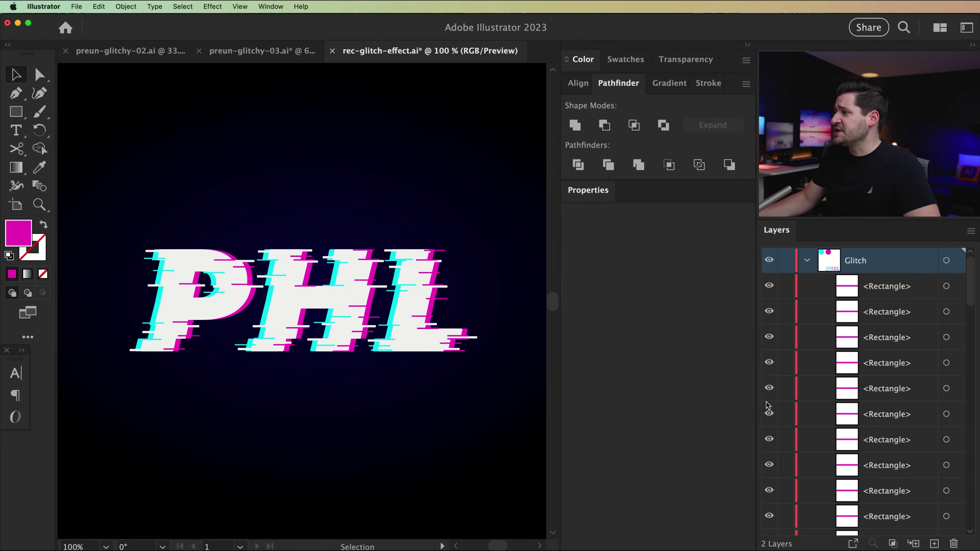
Lock the White lines group and group all the scattered cyan and magenta lines together
scroll(851, 396, down, 10)
click(786, 371)
drag(115, 223, 484, 381)
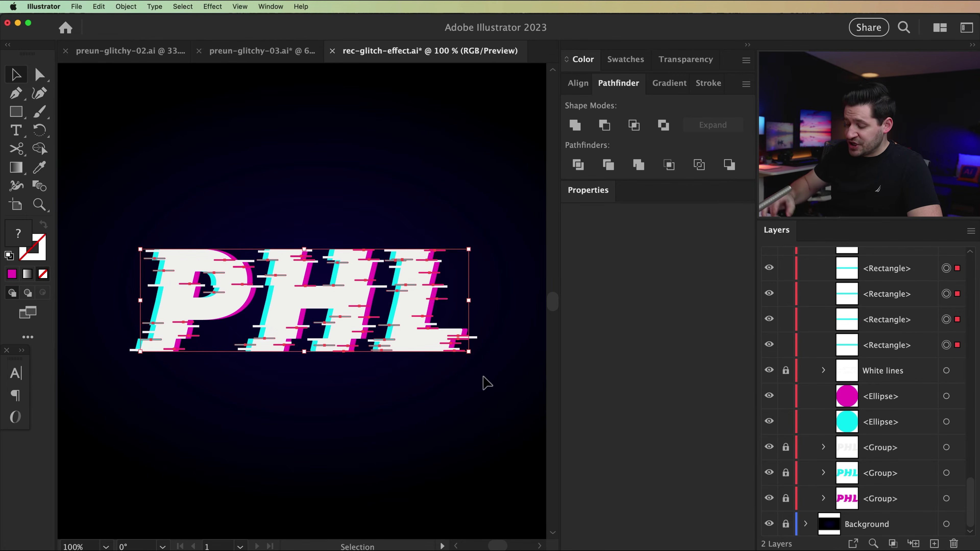
key(super+g)
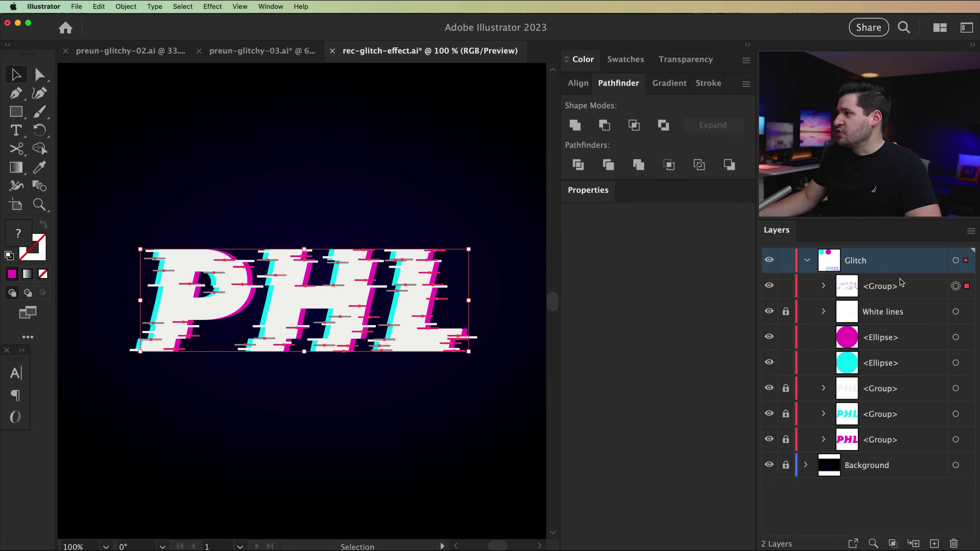
Rename the group of cyan and magenta lines as Cyan-Magenta Lines
double_click(889, 286)
text(Cyan)
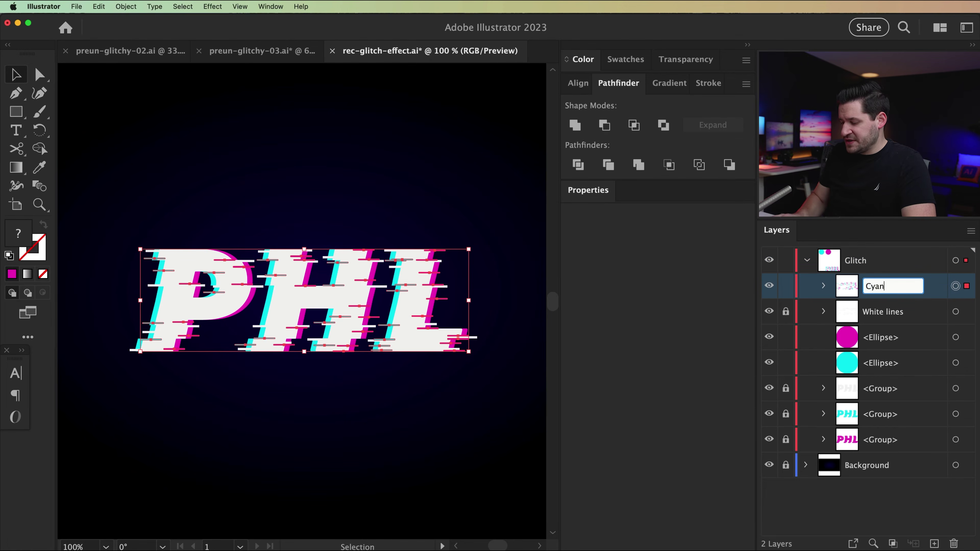
text(-Magenta Lines)
key(Return)
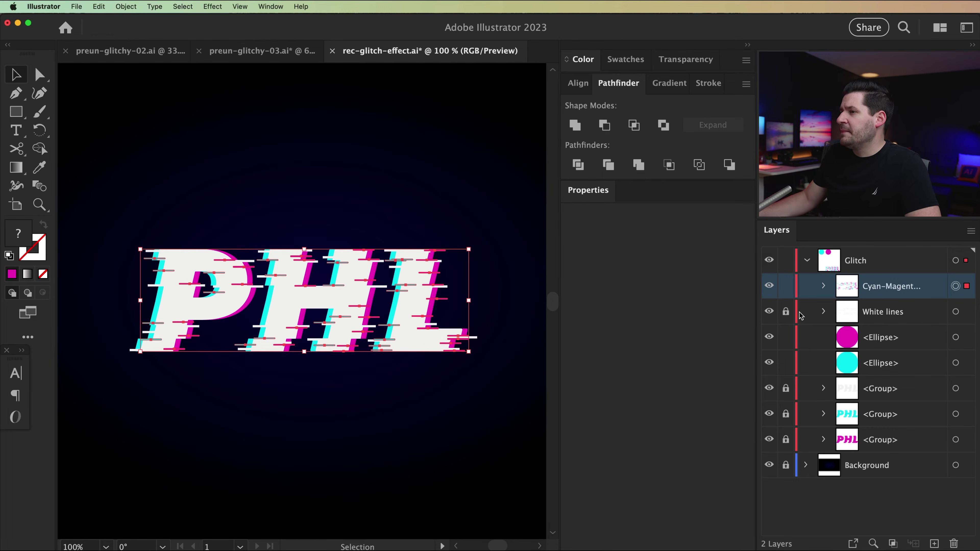
Try moving the Cyan-Magenta Lines group beneath the white lettering group, and undo the move
drag(881, 290, 885, 401)
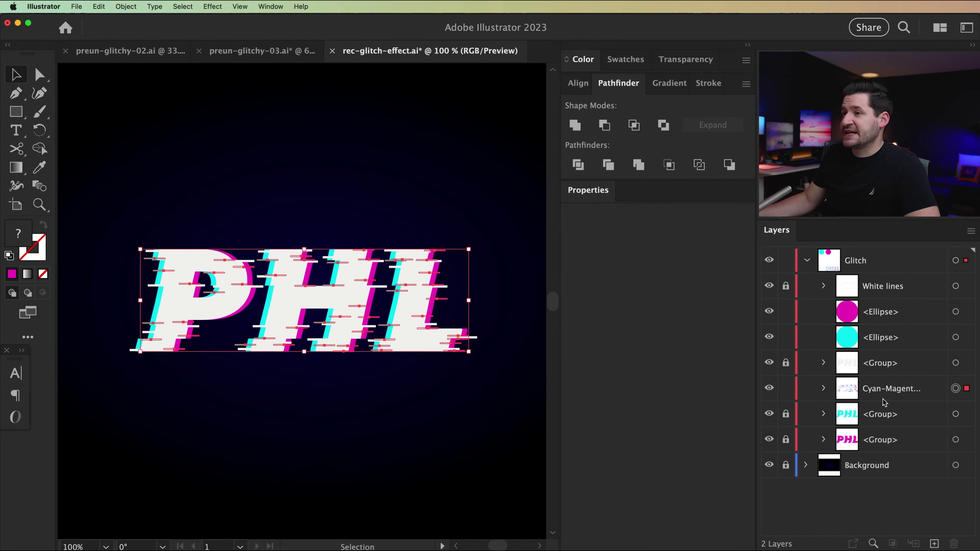
key(super+z)
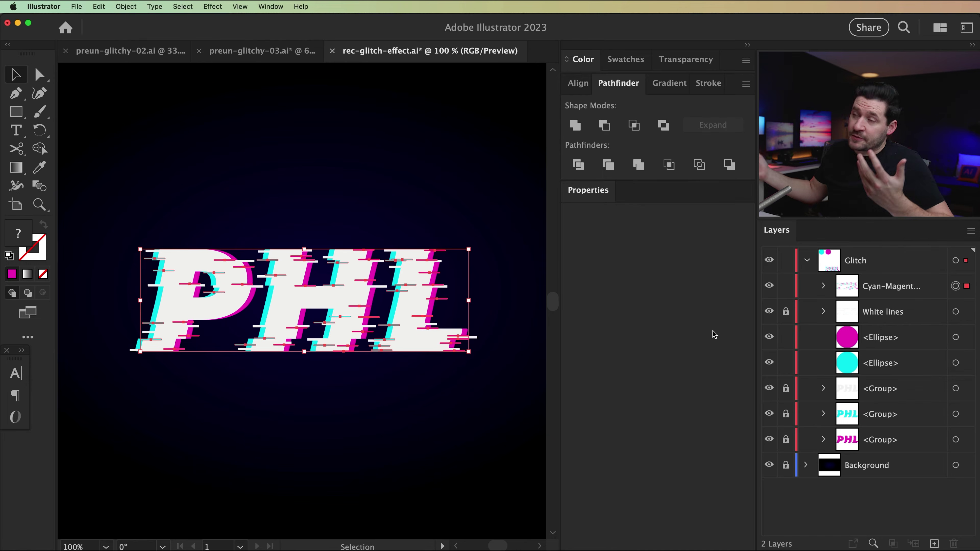
Unlock the White lines group and move both colour ellipses to the top of the Glitch layer
click(785, 313)
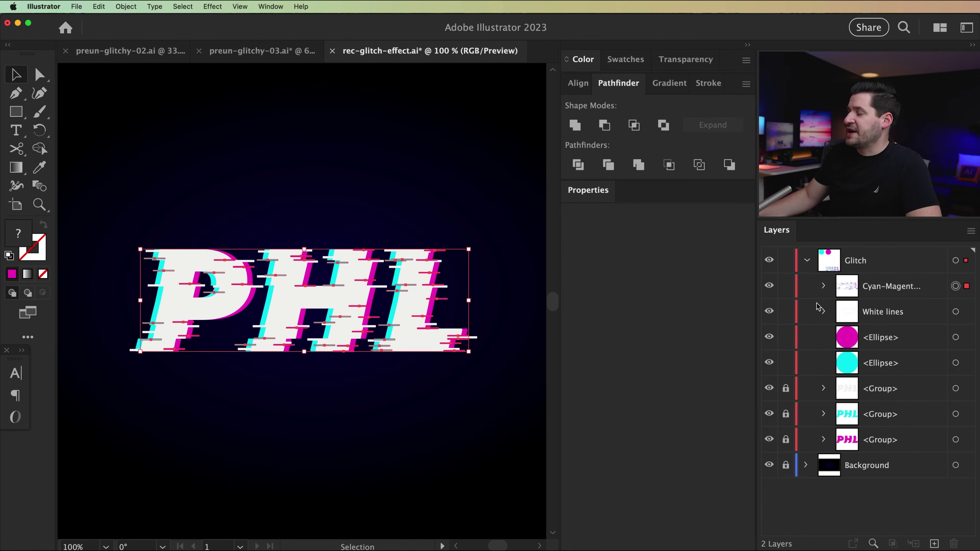
click(878, 342)
shift+click(887, 364)
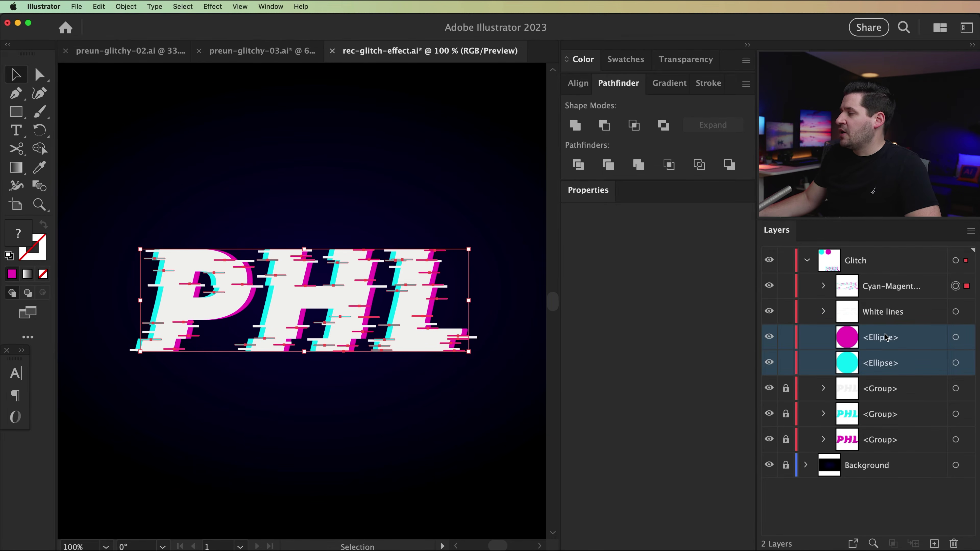
drag(890, 339, 879, 281)
Lock the Cyan-Magenta Lines and White lines groups and save the document
click(907, 339)
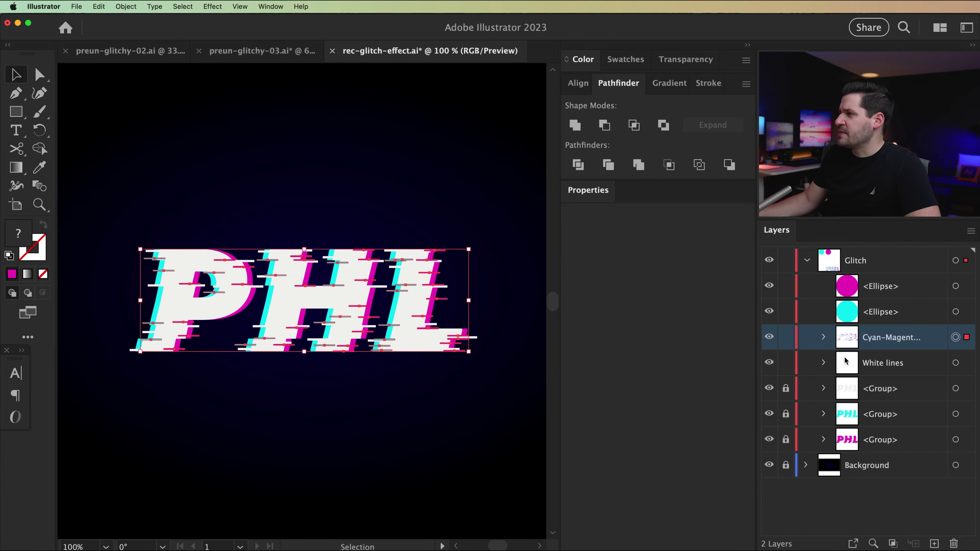
drag(786, 363, 787, 337)
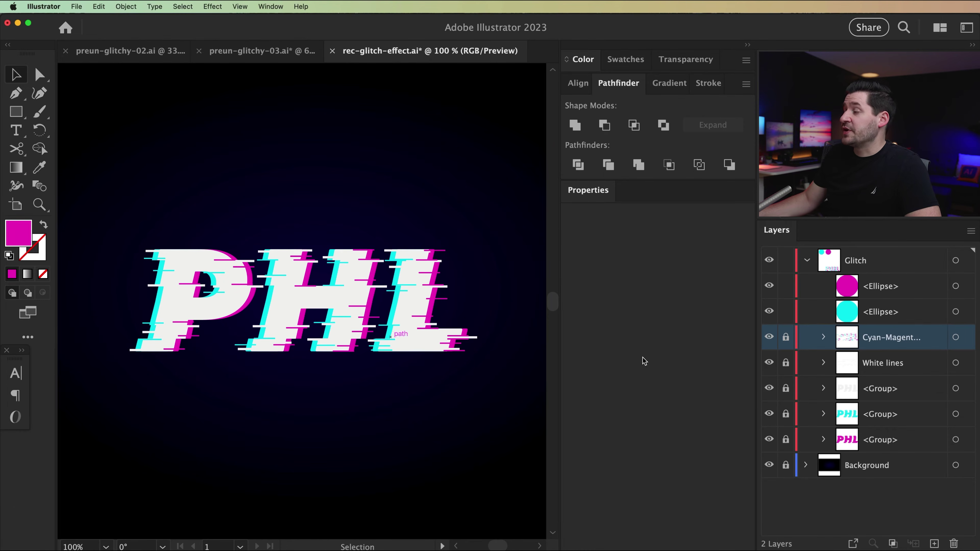
key(super+s)
Unlock and duplicate the white PHL lettering group in place, and move the copy above the Cyan-Magenta Lines group
click(890, 390)
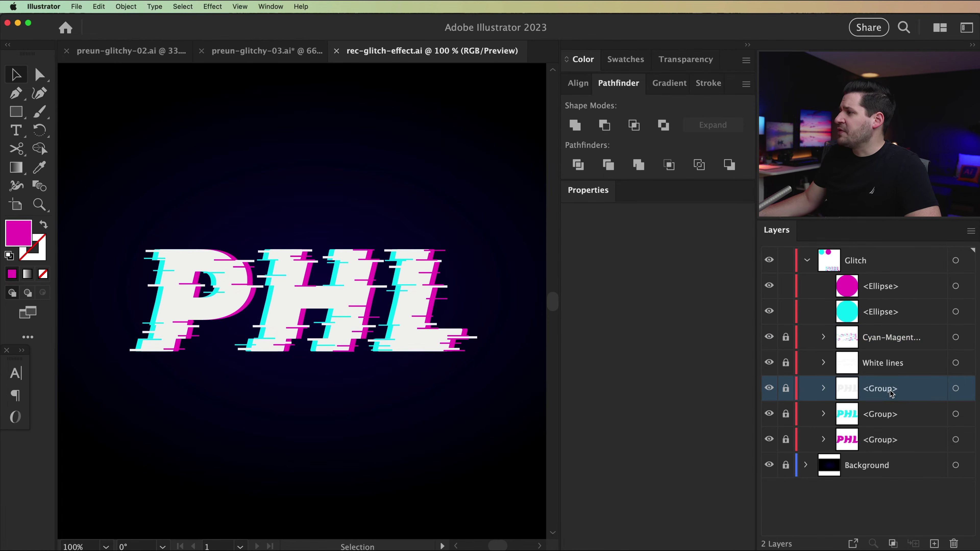
click(786, 389)
click(956, 389)
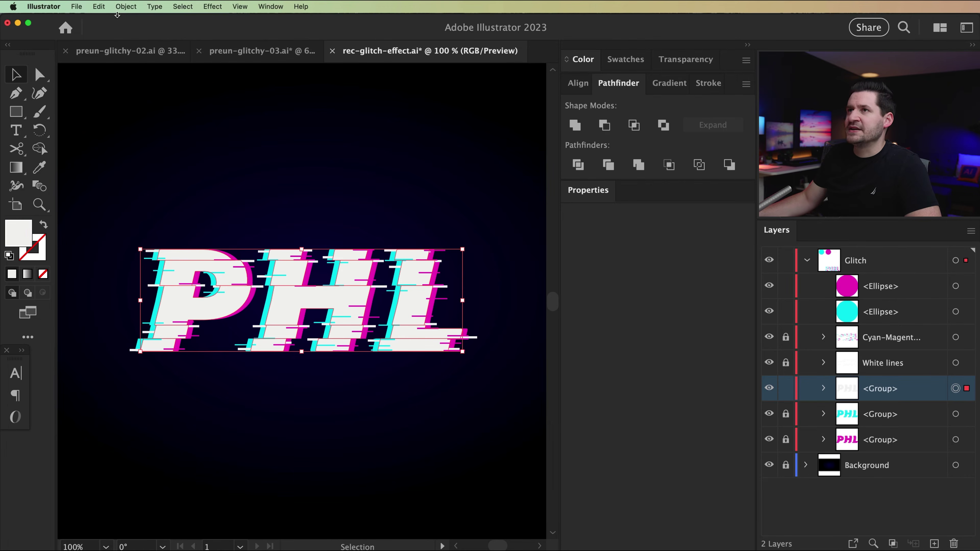
click(98, 7)
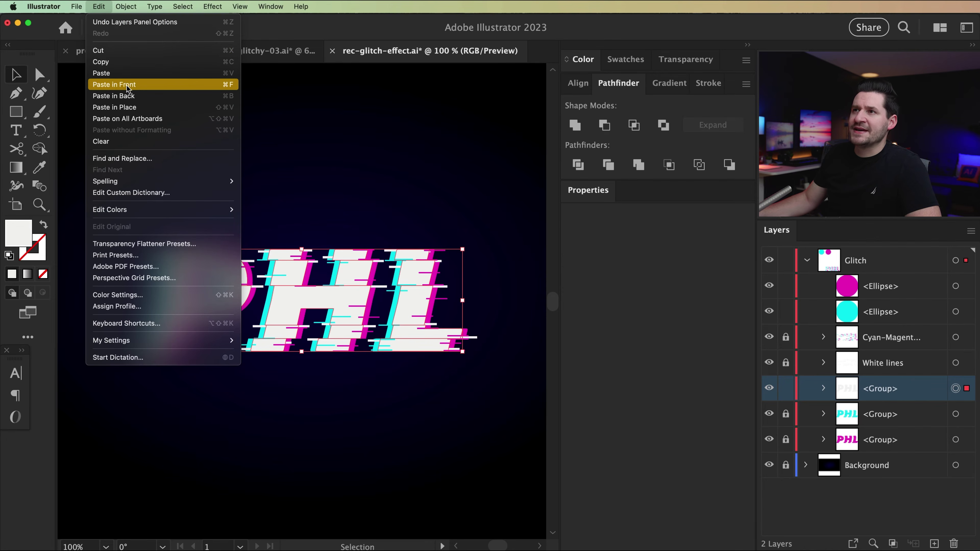
click(129, 96)
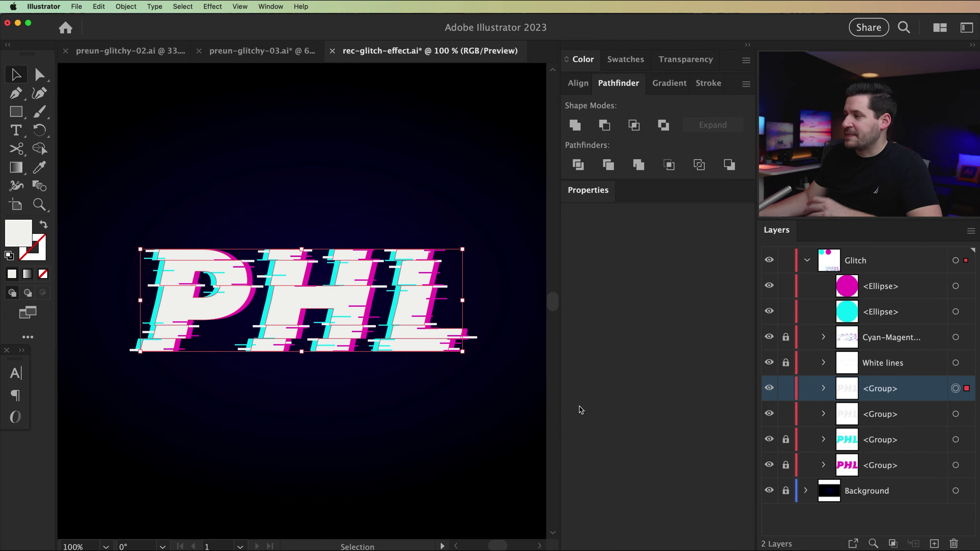
drag(830, 389, 873, 333)
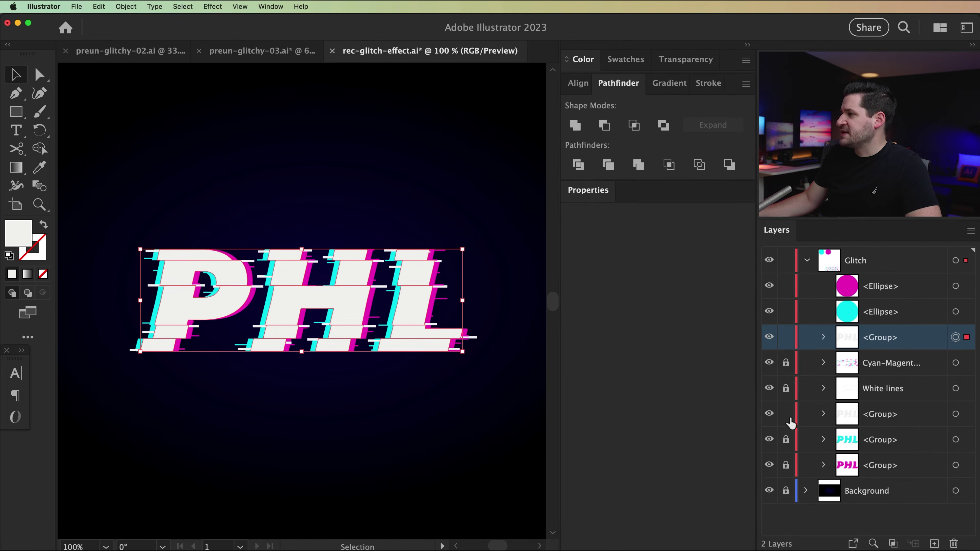
Lock the lower white lettering group and rename the three lower lettering groups White, Cyan and Magenta by their colours
click(881, 414)
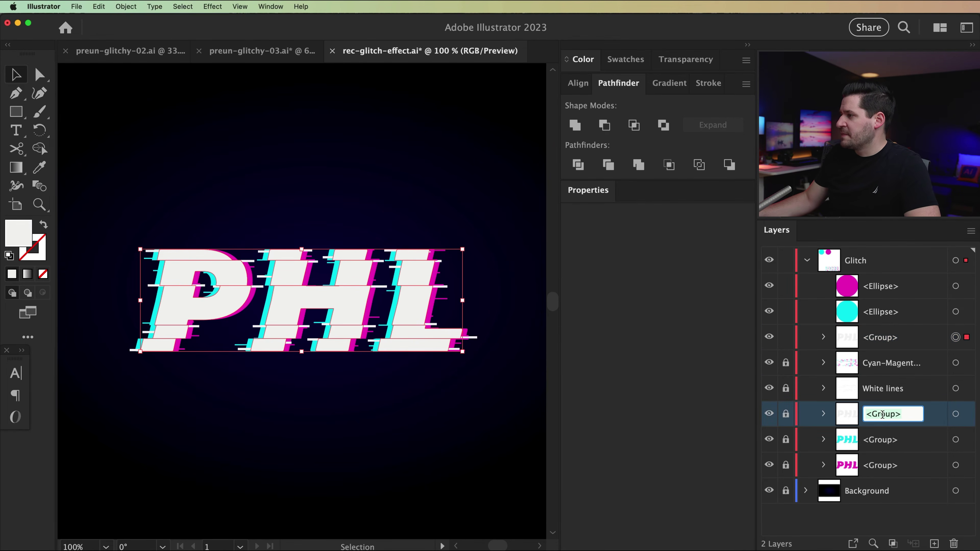
double_click(880, 414)
text(White)
key(Return)
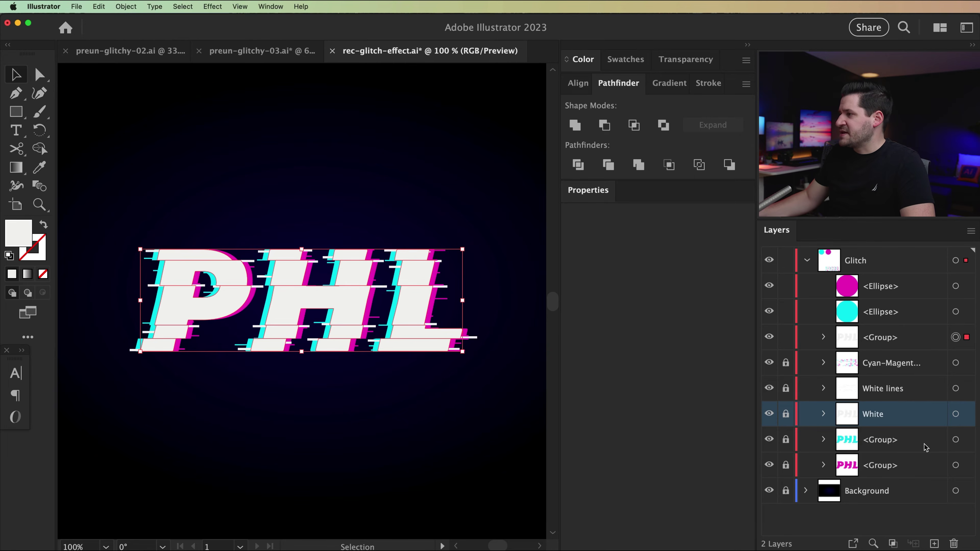
double_click(889, 446)
text(Cyan)
key(Return)
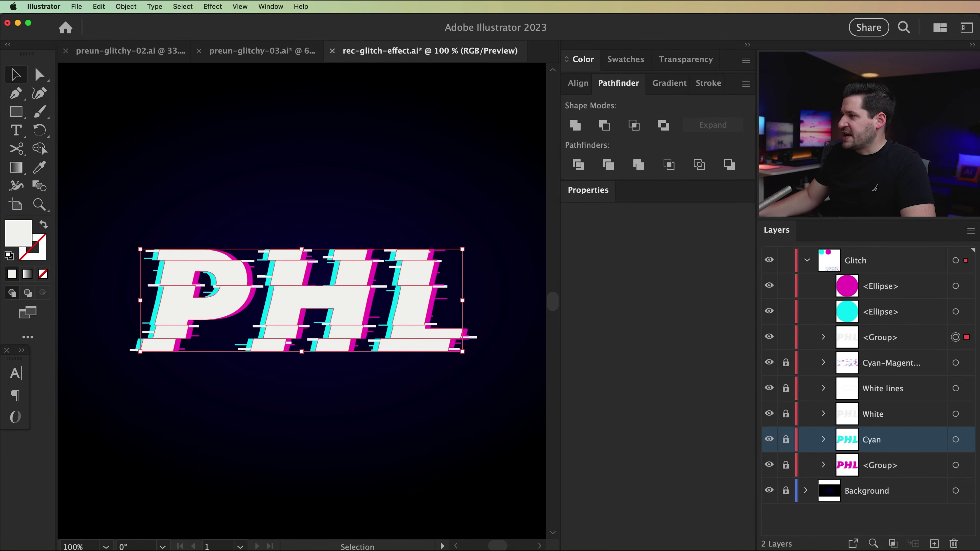
double_click(886, 469)
text(Magenta)
key(Return)
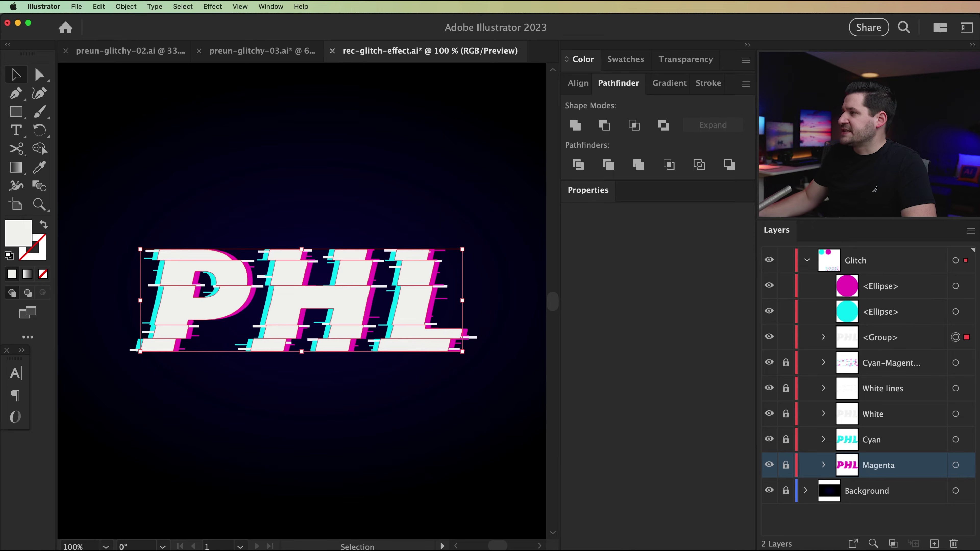
Colour the topmost lettering copy cyan by sampling the cyan circle above the artboard
click(879, 339)
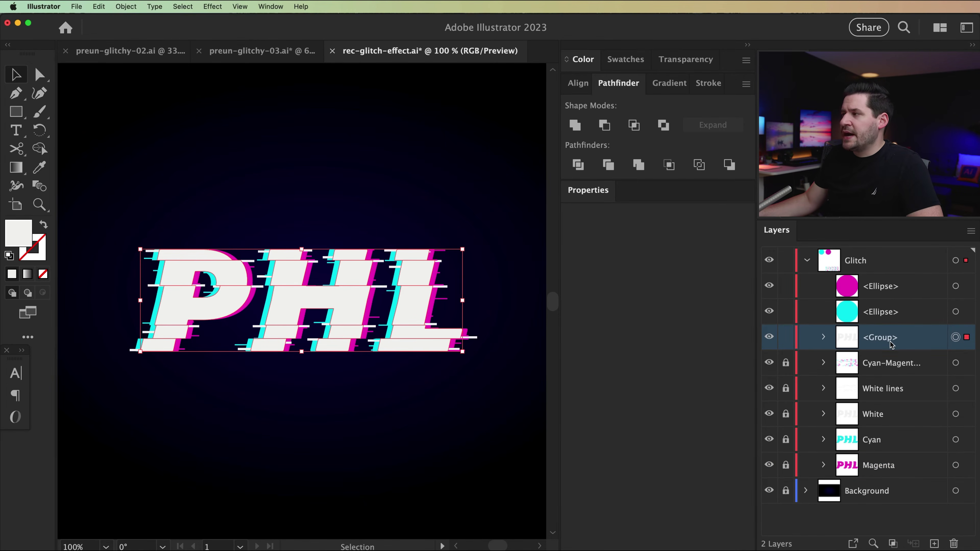
scroll(424, 288, up, 5)
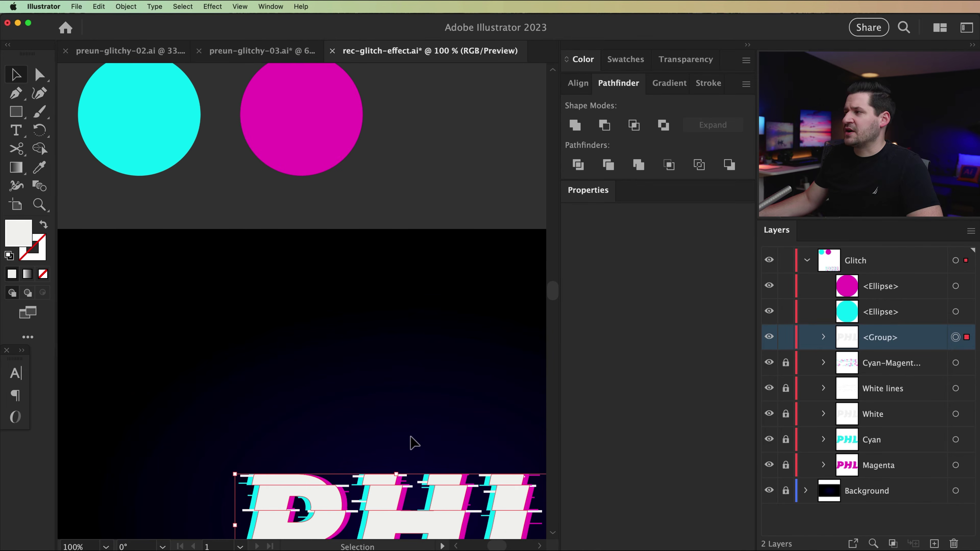
click(40, 168)
click(131, 88)
drag(344, 272, 248, 146)
key(v)
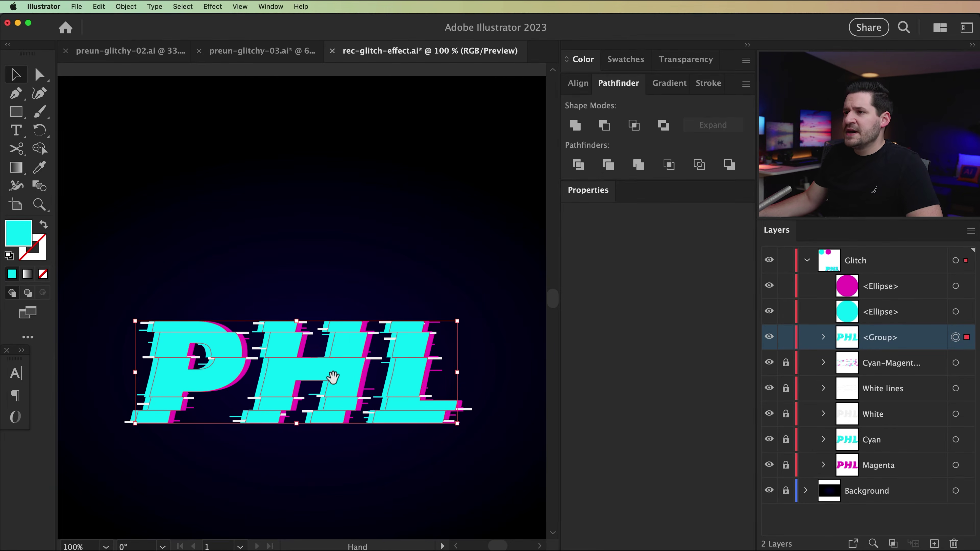
scroll(377, 309, down, 2)
scroll(372, 328, down, 2)
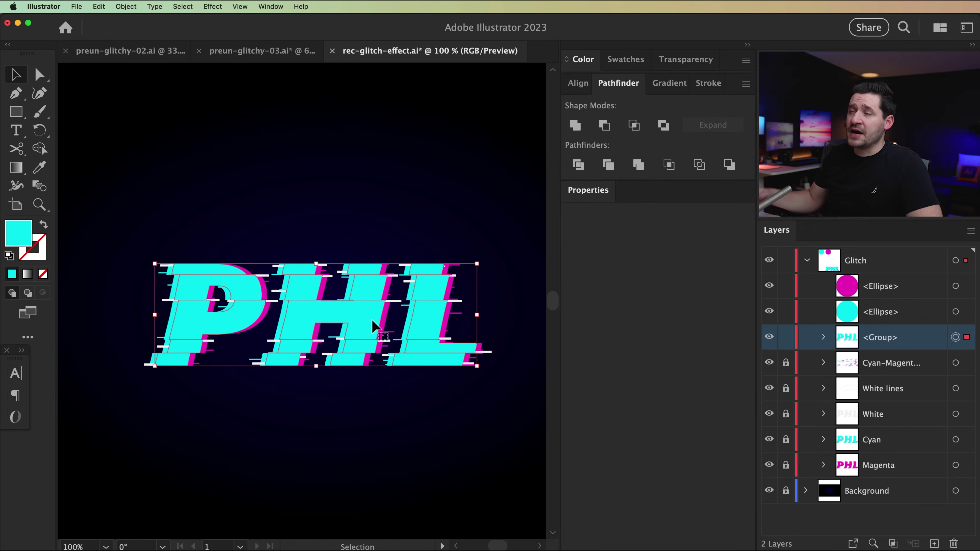
Apply a Gaussian Blur with a radius of 175 pixels to the topmost cyan PHL lettering group
click(212, 9)
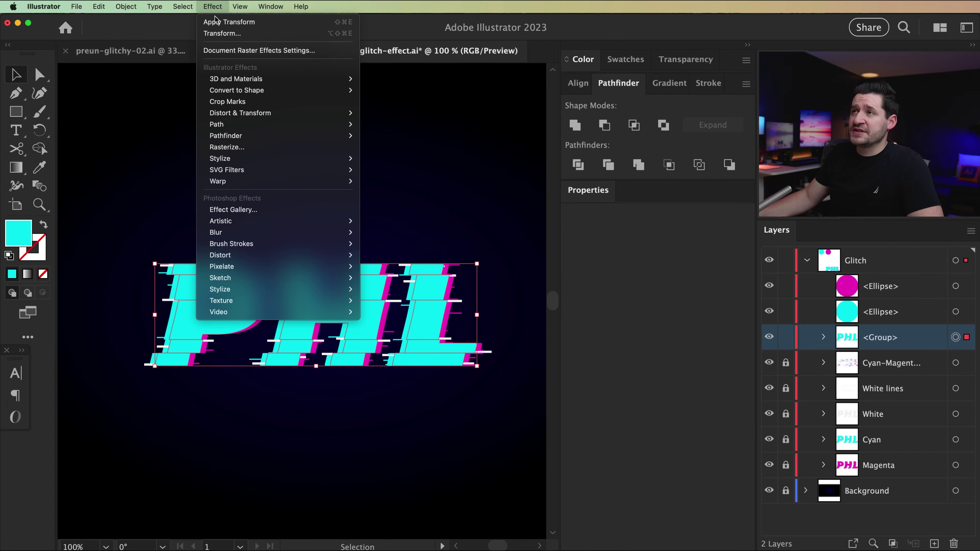
mouse_move(257, 235)
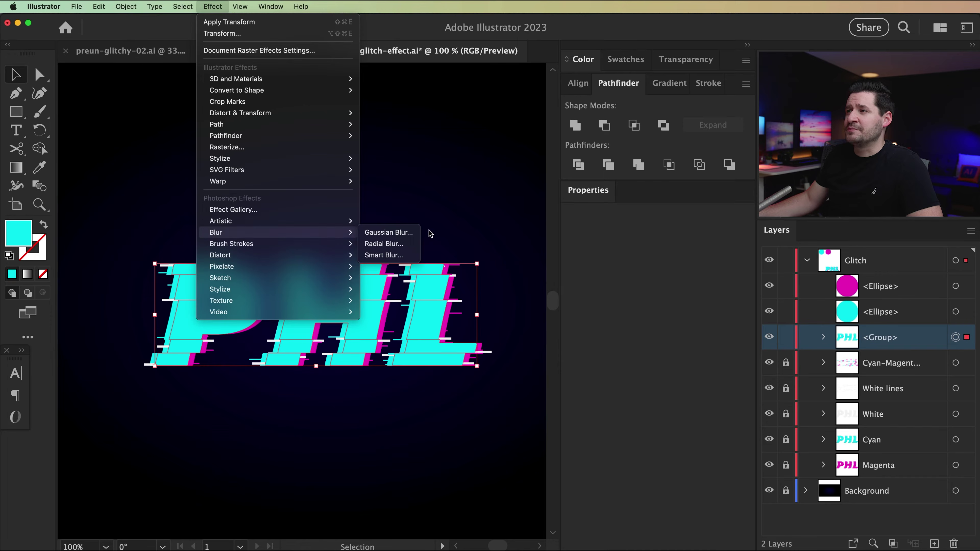
click(388, 232)
drag(939, 382, 587, 270)
click(663, 301)
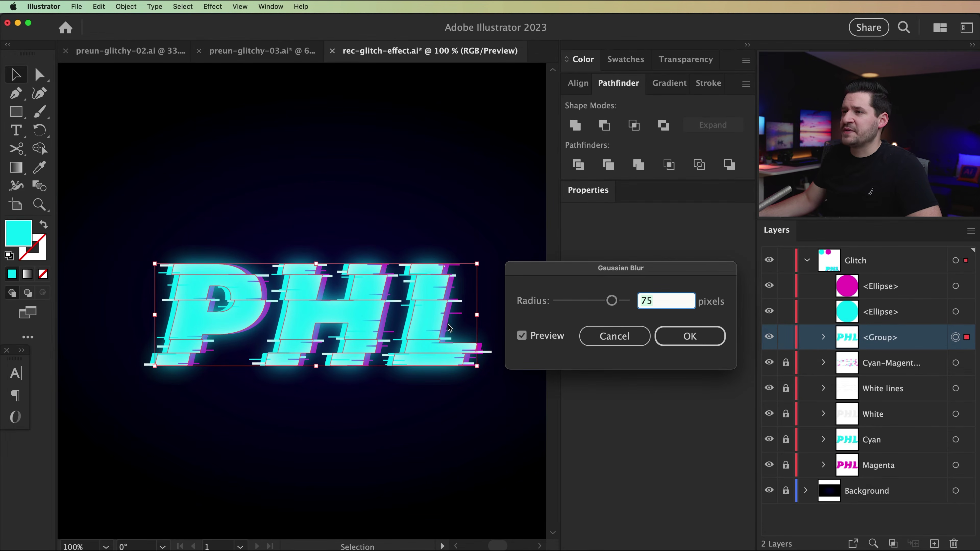
key(super+a)
text(95)
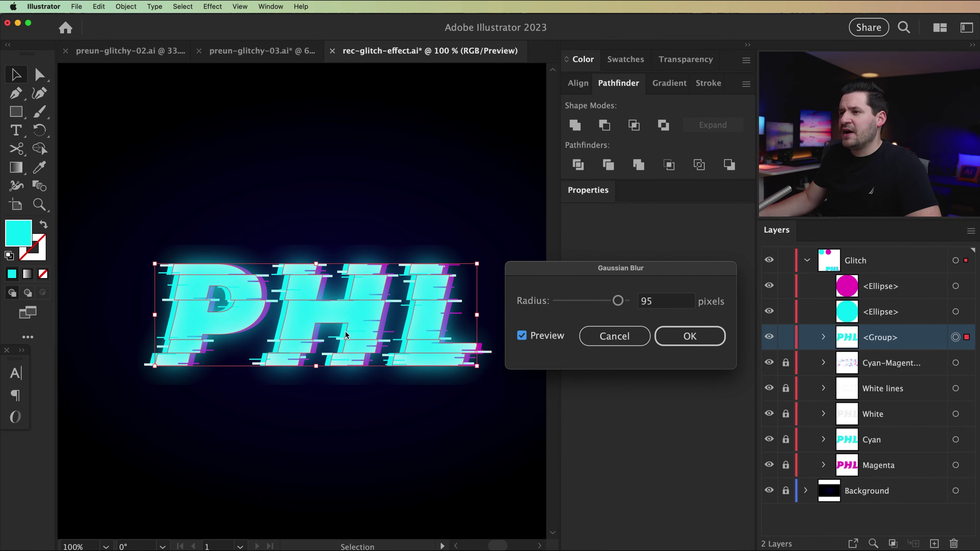
click(660, 303)
key(super+a)
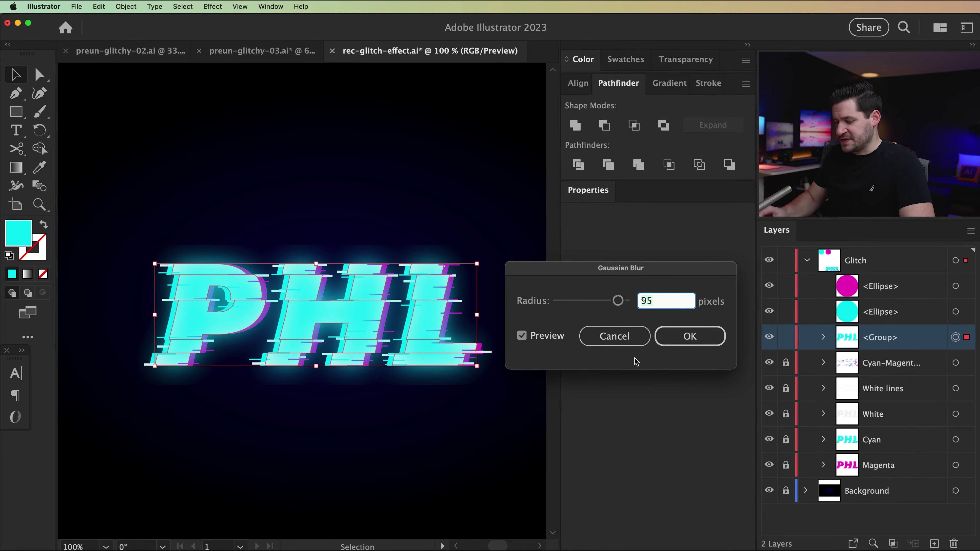
text(175)
key(Tab)
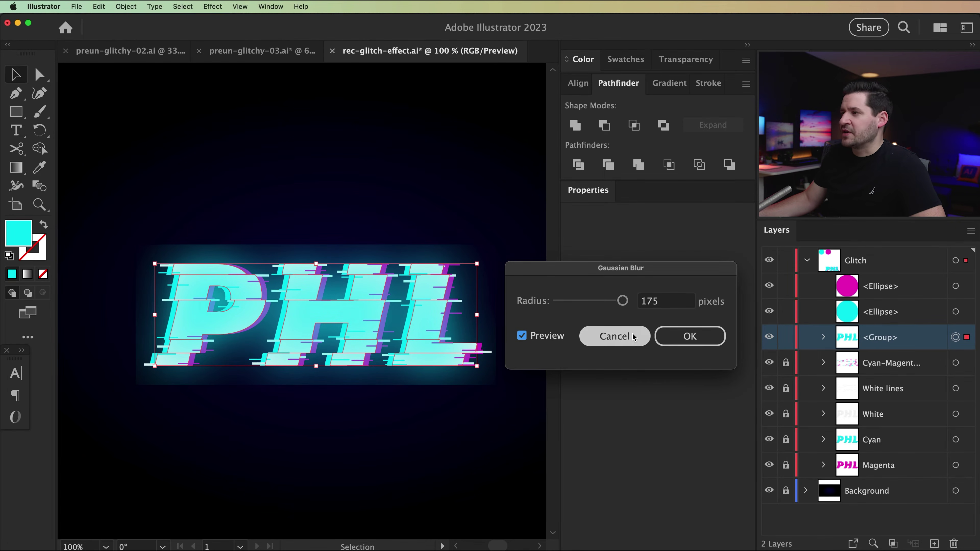
click(681, 342)
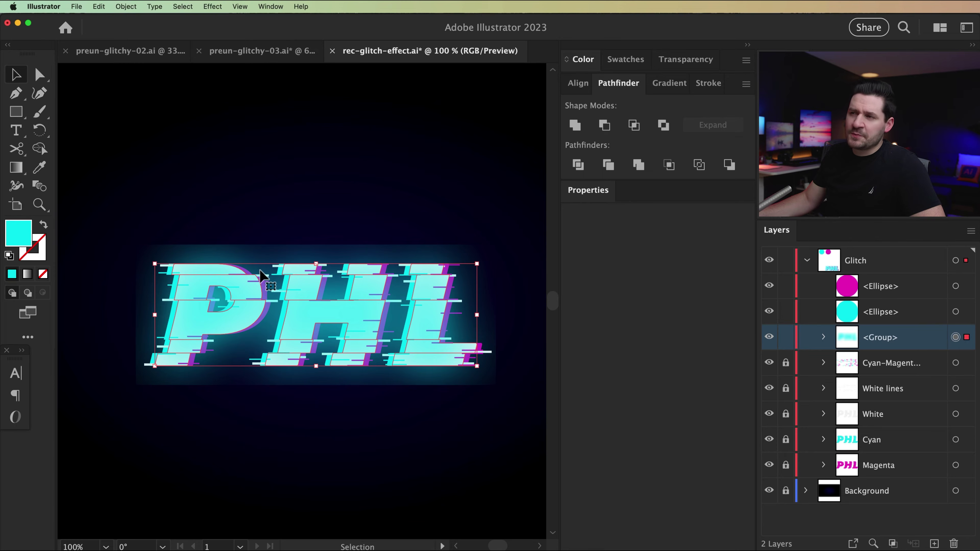
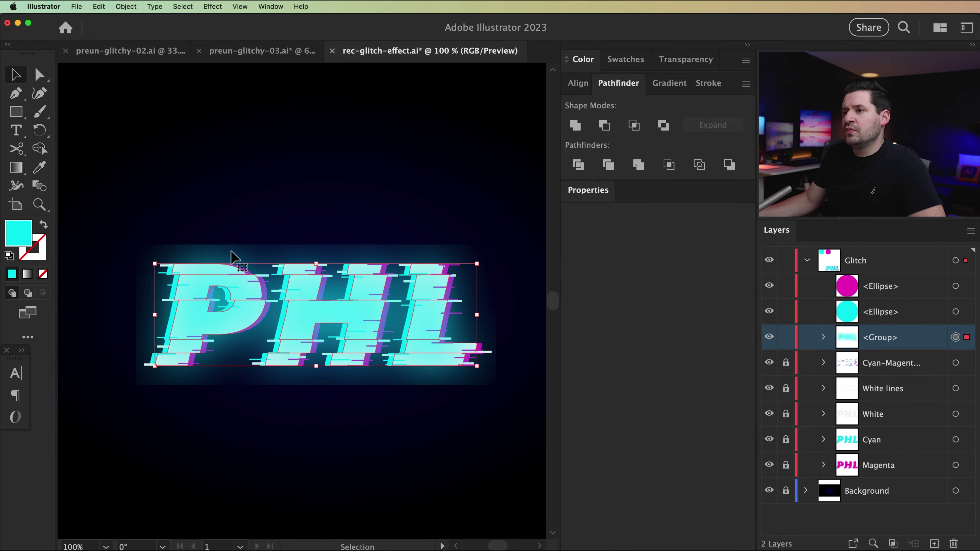
Set the document raster effects to add 100 px around objects
click(213, 7)
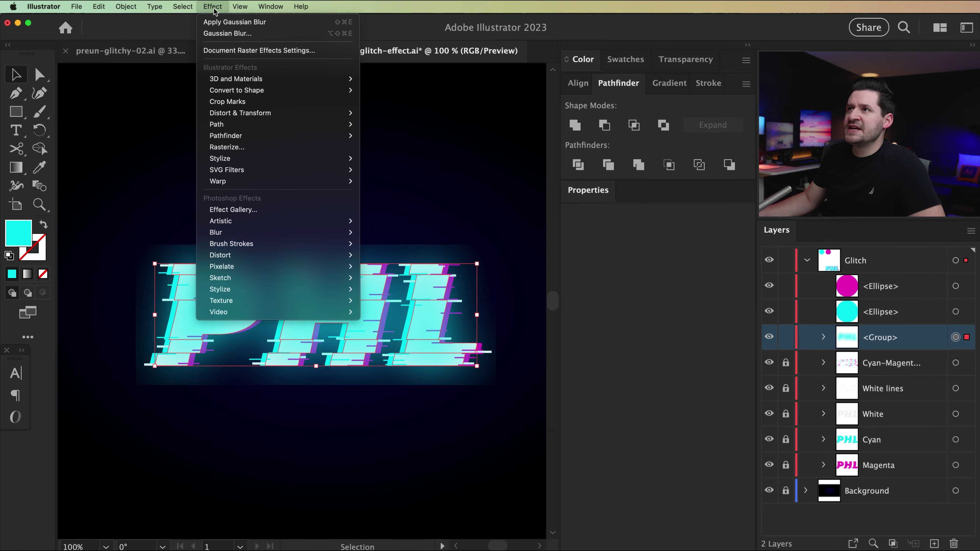
click(269, 53)
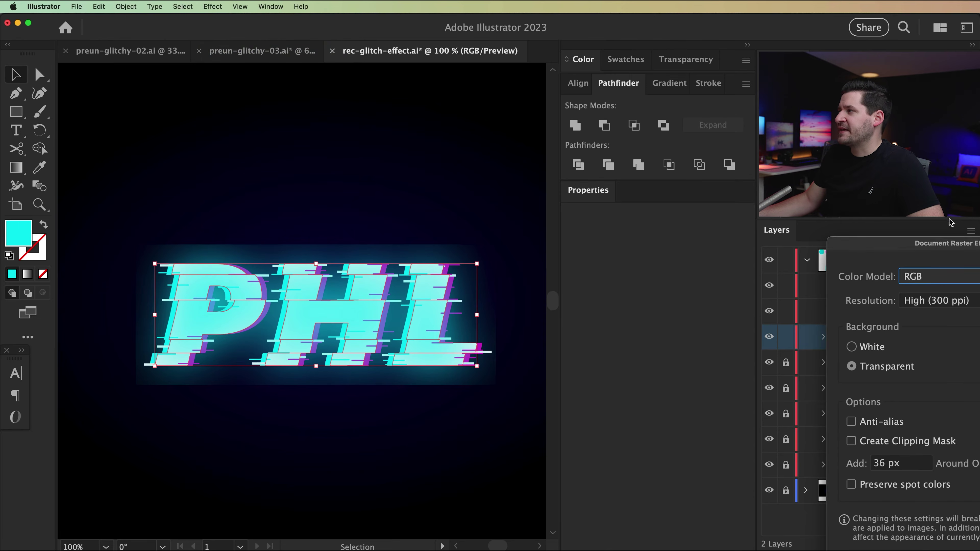
drag(973, 241, 637, 186)
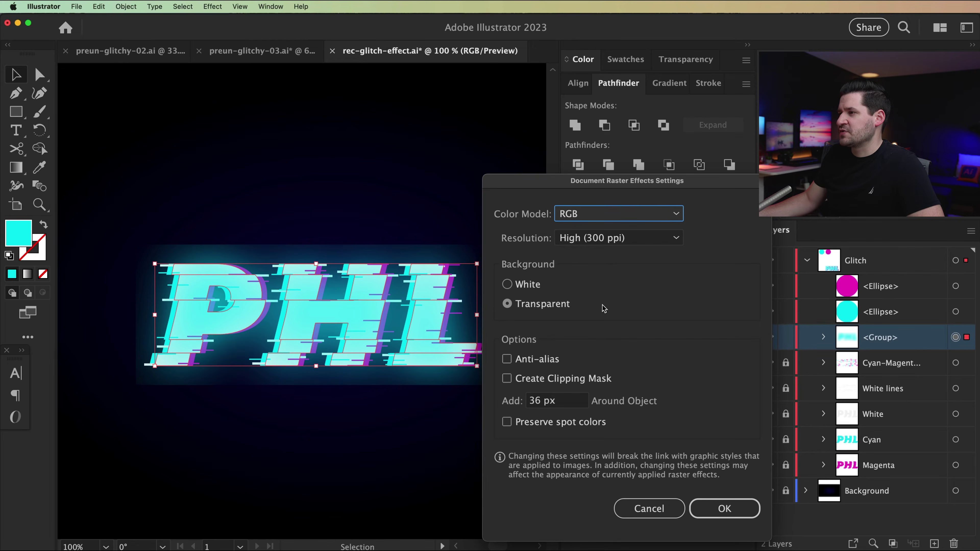
click(525, 400)
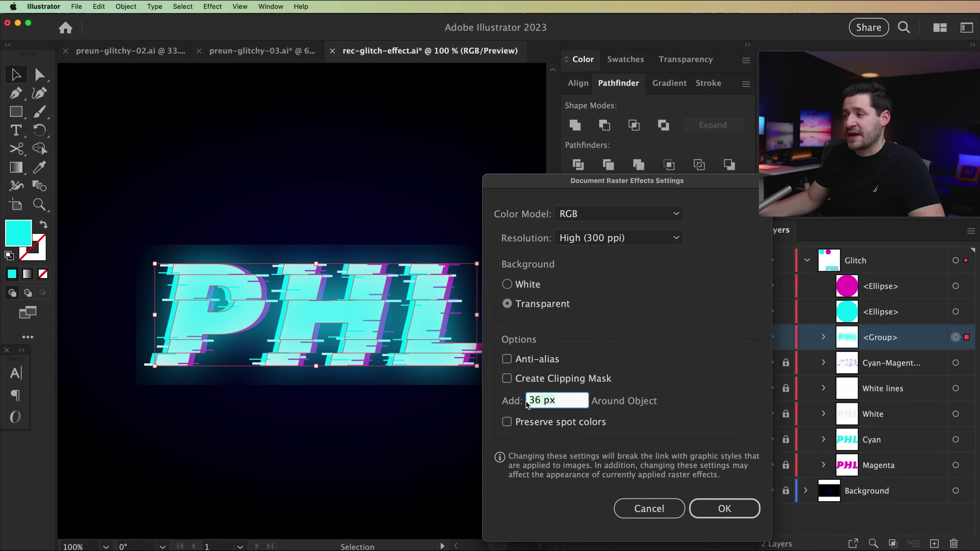
click(564, 401)
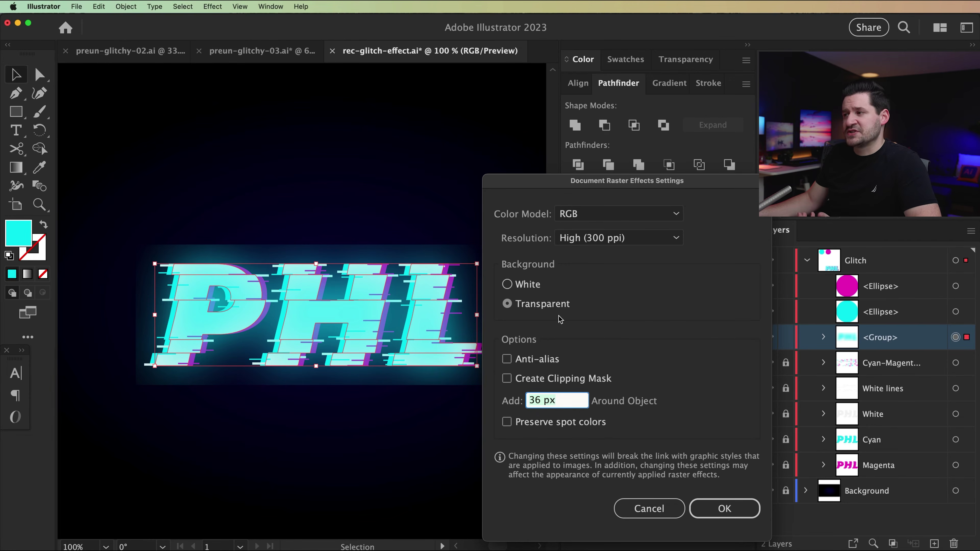
drag(570, 410, 527, 398)
text(100)
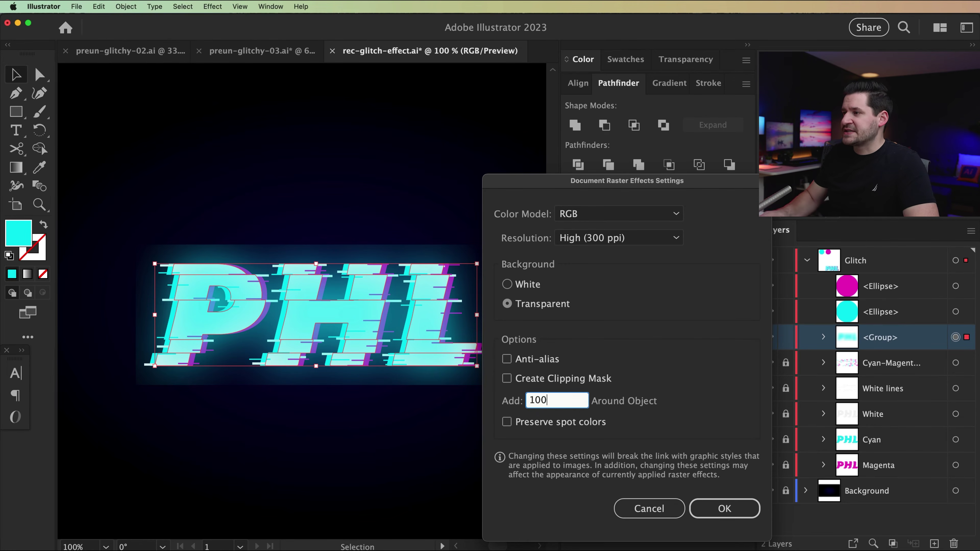
key(Tab)
click(724, 508)
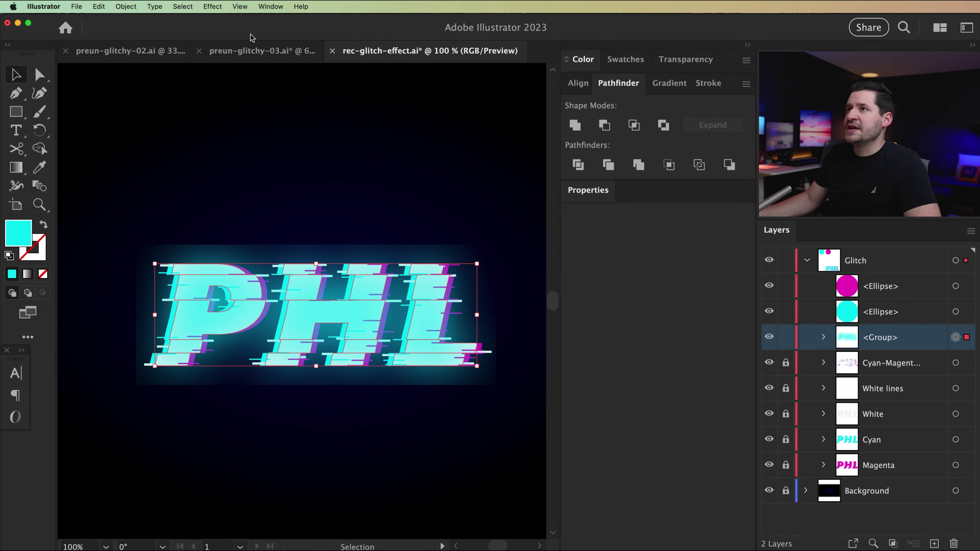
Show the Appearance panel and dock it beside Properties
click(278, 7)
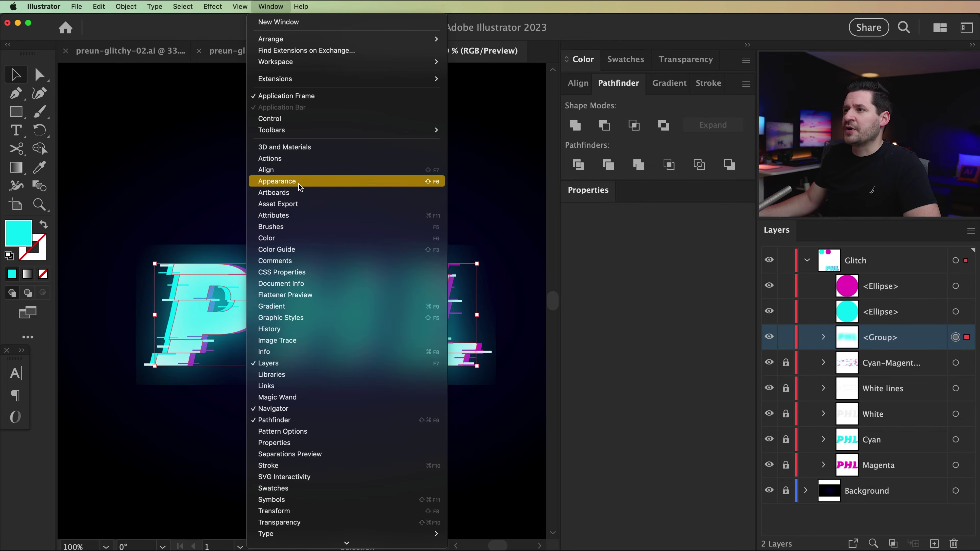
click(286, 181)
drag(505, 191, 678, 196)
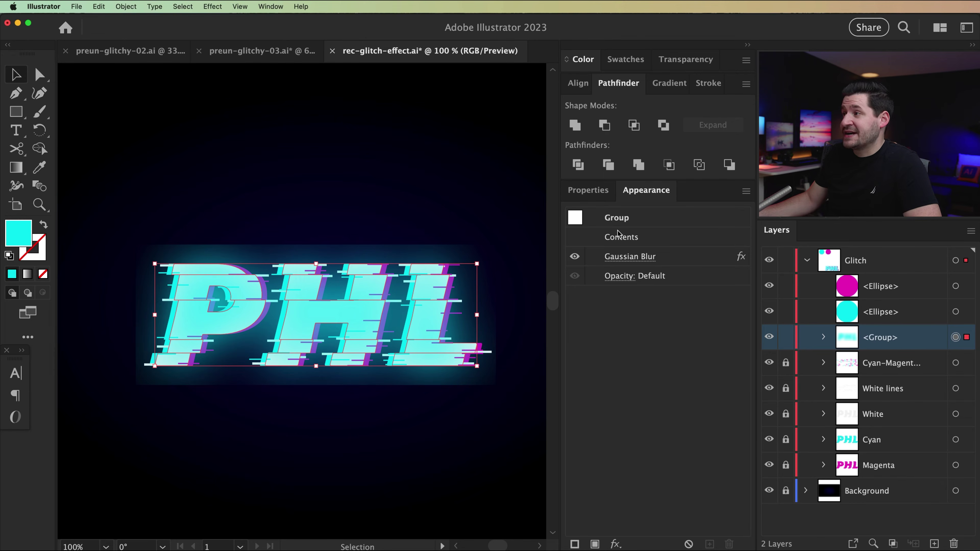
Reduce the Gaussian Blur radius on the topmost cyan lettering group to 125 pixels
click(627, 257)
drag(590, 267, 671, 319)
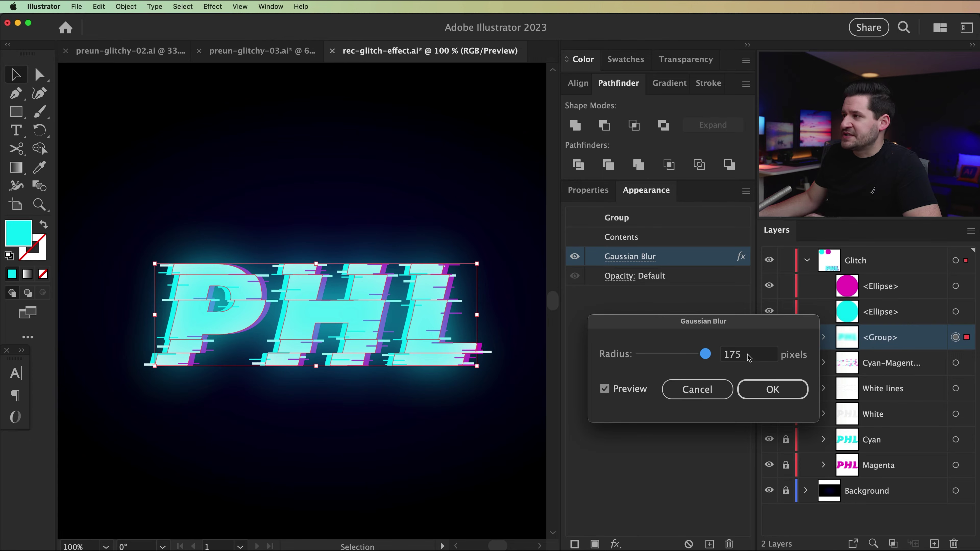
click(730, 356)
text(125)
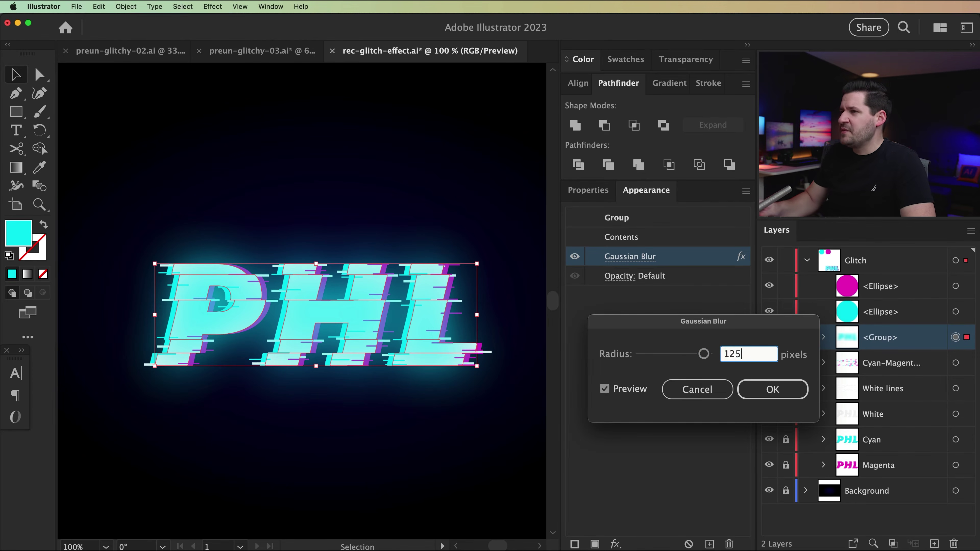
key(Tab)
click(768, 390)
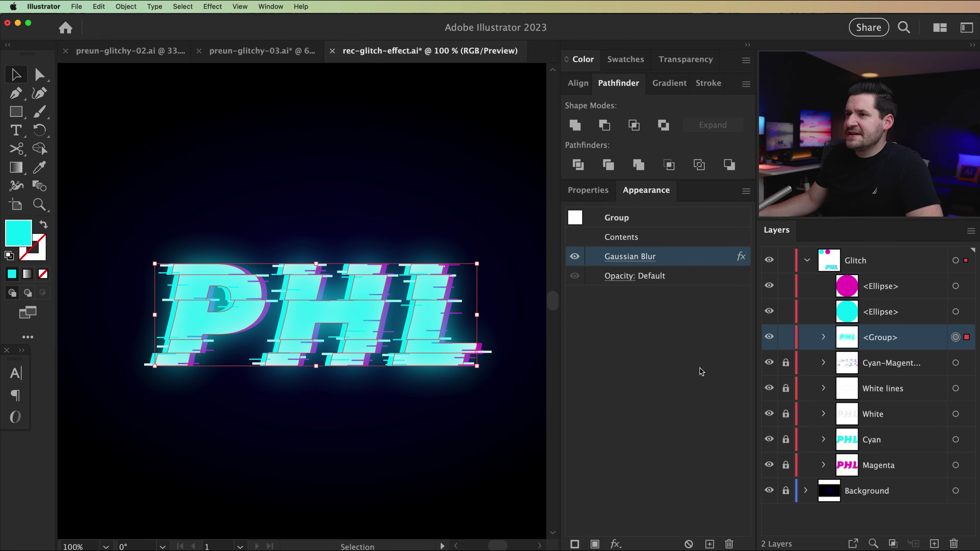
Set the blurred cyan lettering group's blending mode to Overlay and deselect it
click(685, 68)
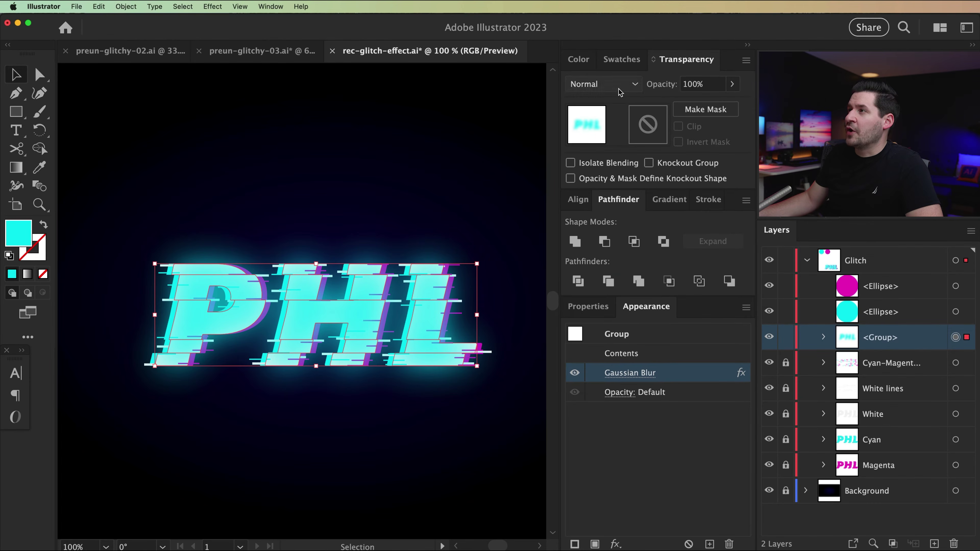
click(604, 84)
click(600, 232)
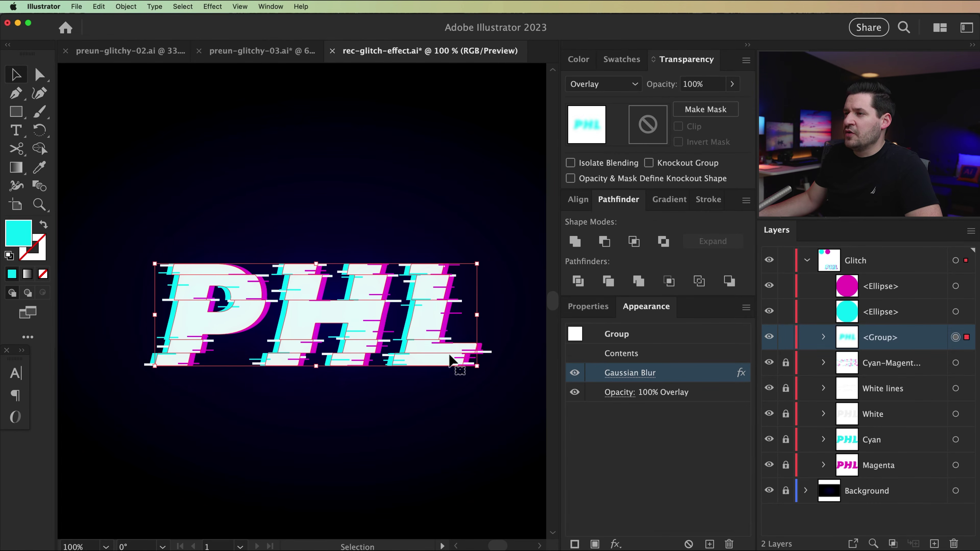
key(super+shift+a)
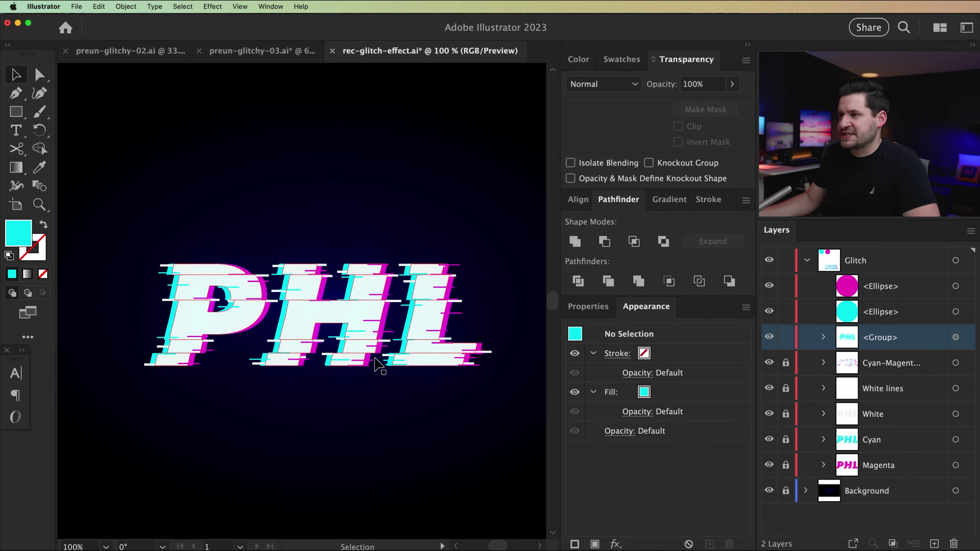
Select the blurred cyan lettering group and paste a copy of it directly in front
click(956, 338)
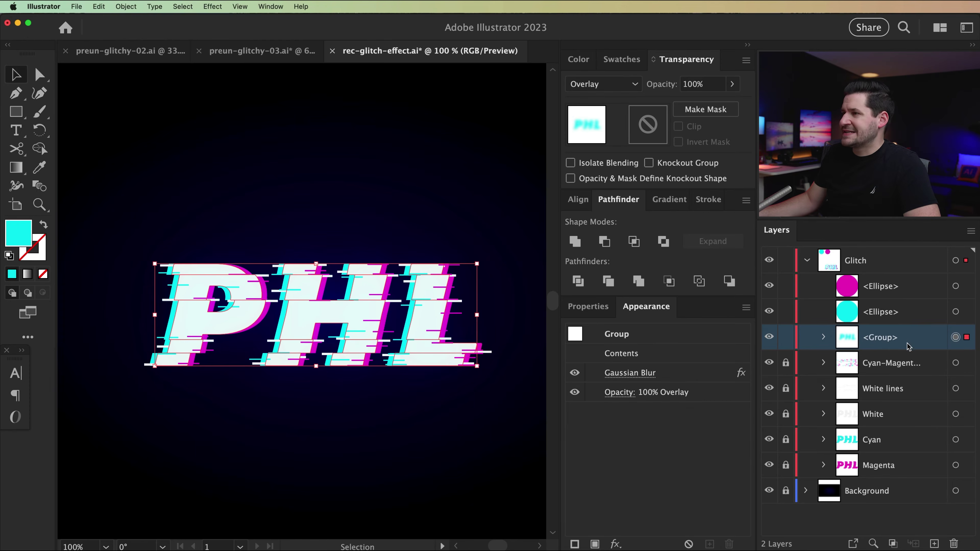
click(126, 7)
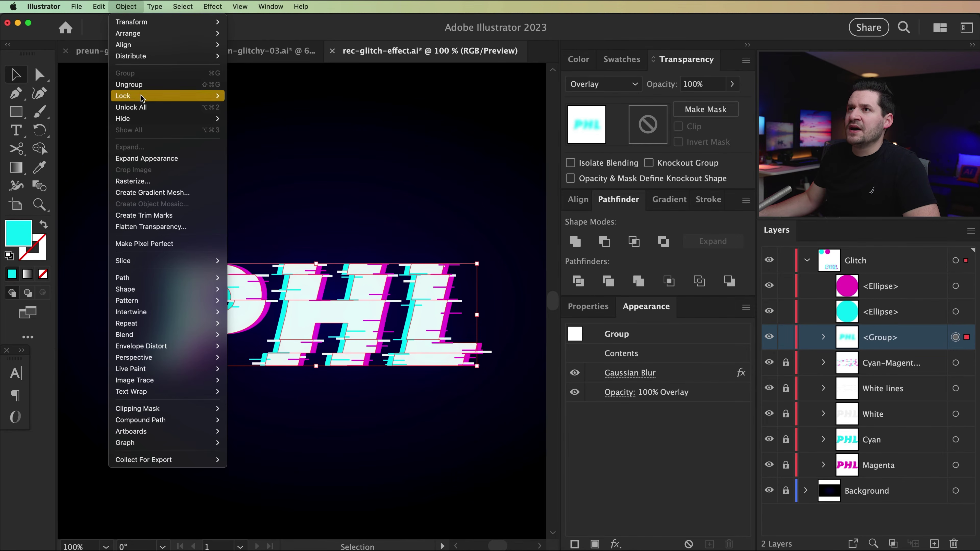
mouse_move(101, 7)
click(99, 7)
click(99, 7)
click(134, 85)
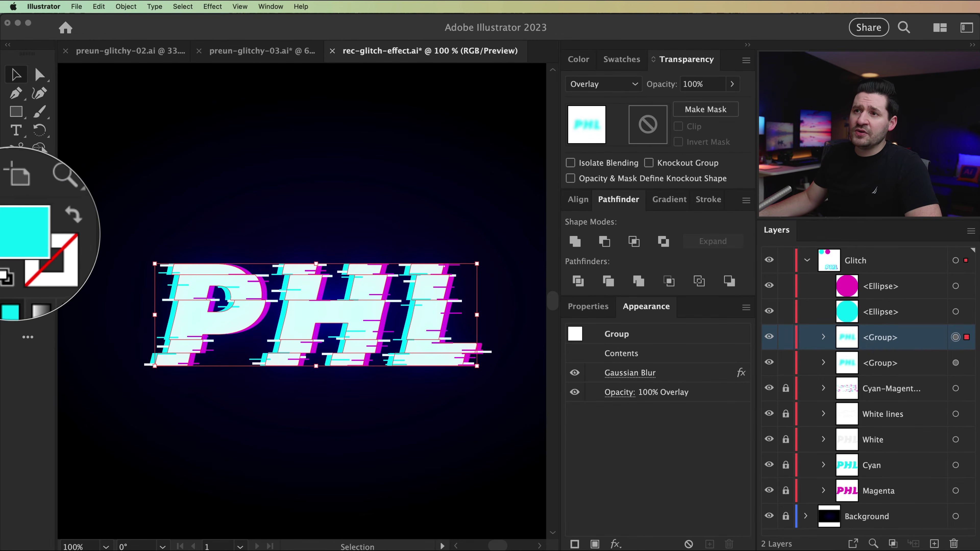
Colour the blurred lettering copy magenta by sampling the magenta circle above the artboard
key(space)
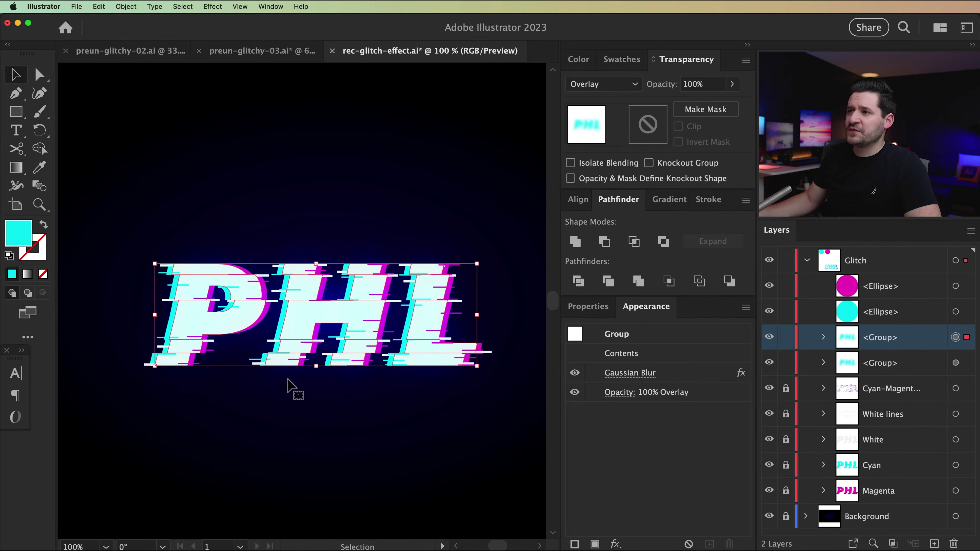
drag(233, 191, 282, 404)
key(i)
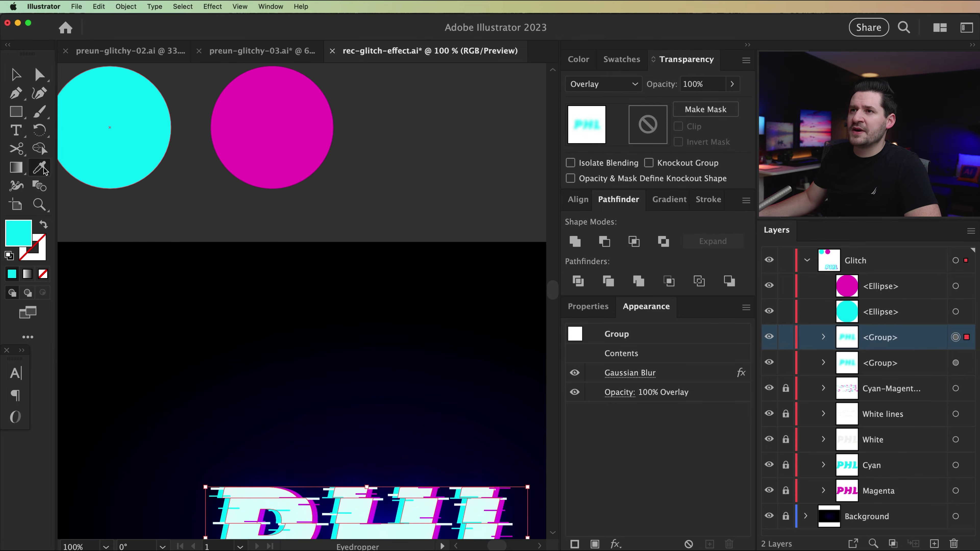
click(280, 131)
key(space)
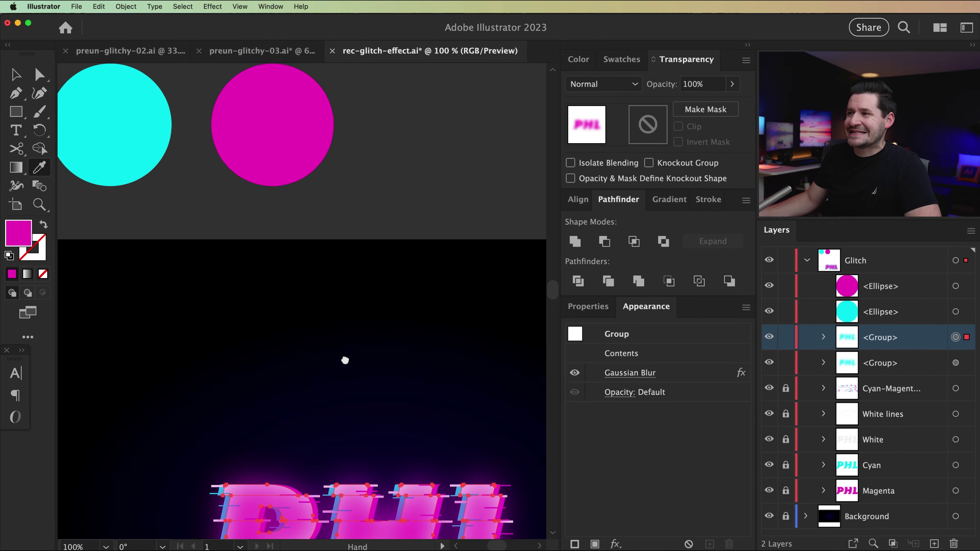
drag(346, 379, 301, 125)
key(v)
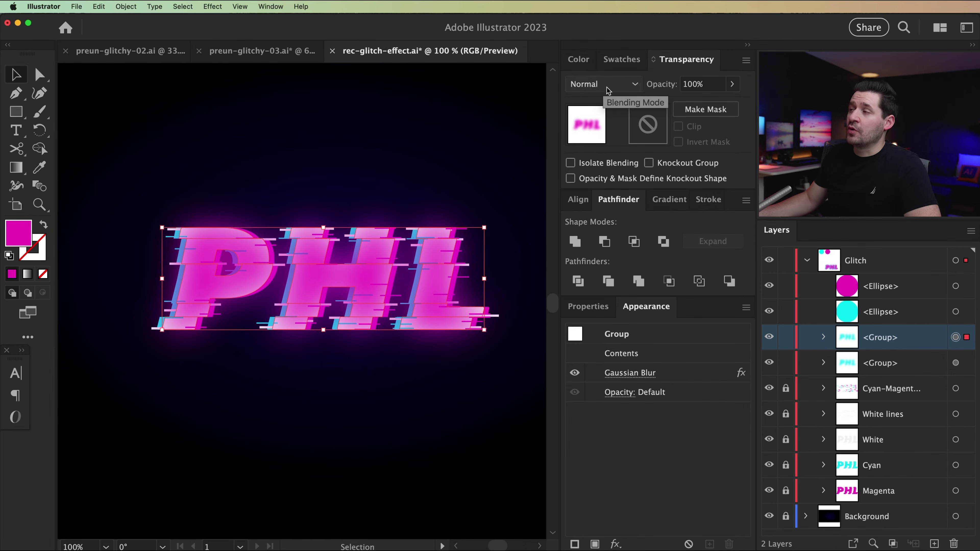
Move the blurred magenta group between the Cyan and Magenta groups and set its blending mode to Color Dodge
drag(883, 340, 883, 471)
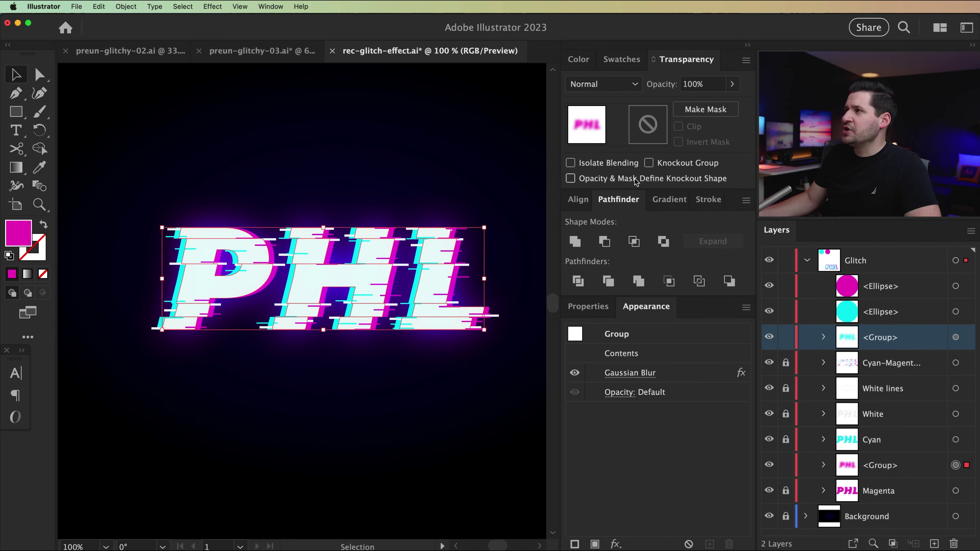
click(633, 85)
click(622, 214)
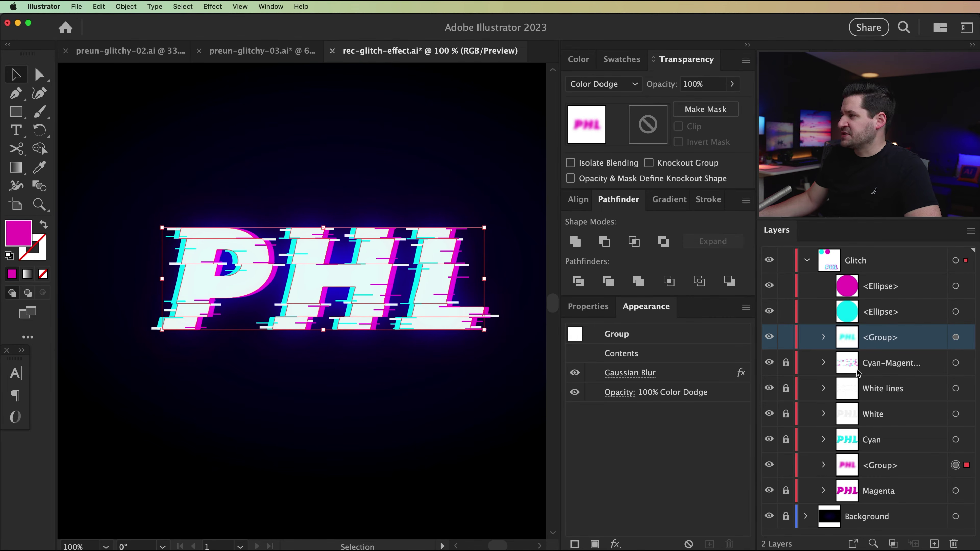
Copy the blurred cyan lettering group and paste the duplicate directly behind the original
click(955, 337)
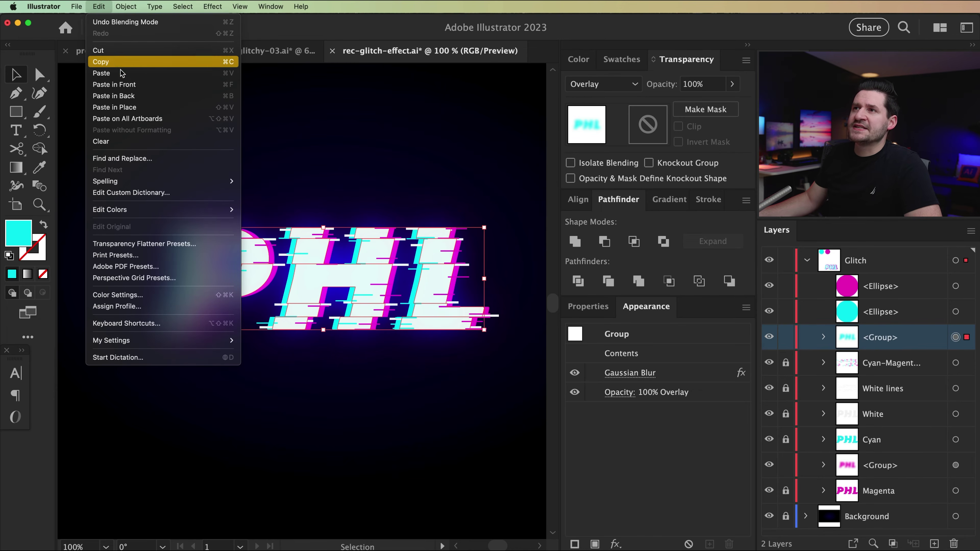
click(98, 7)
click(119, 64)
click(99, 7)
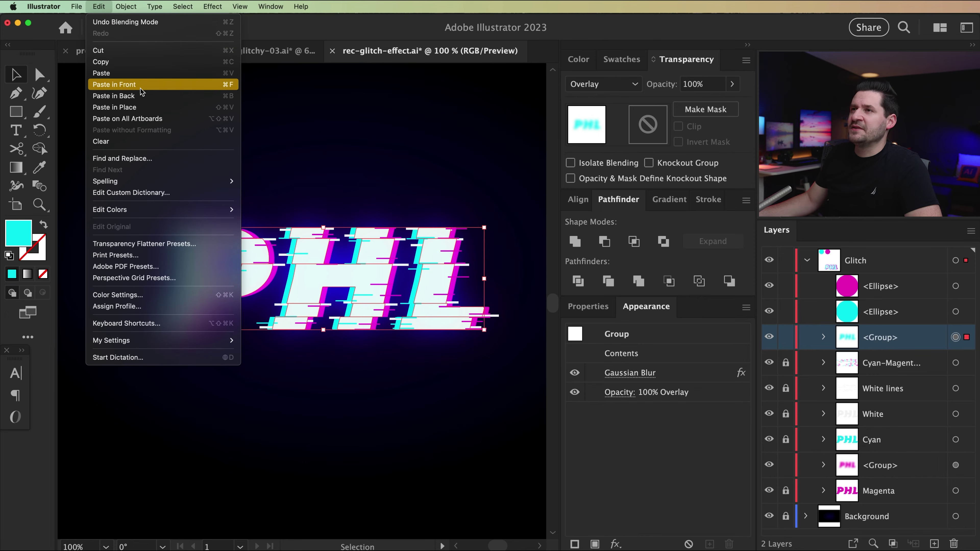
click(135, 96)
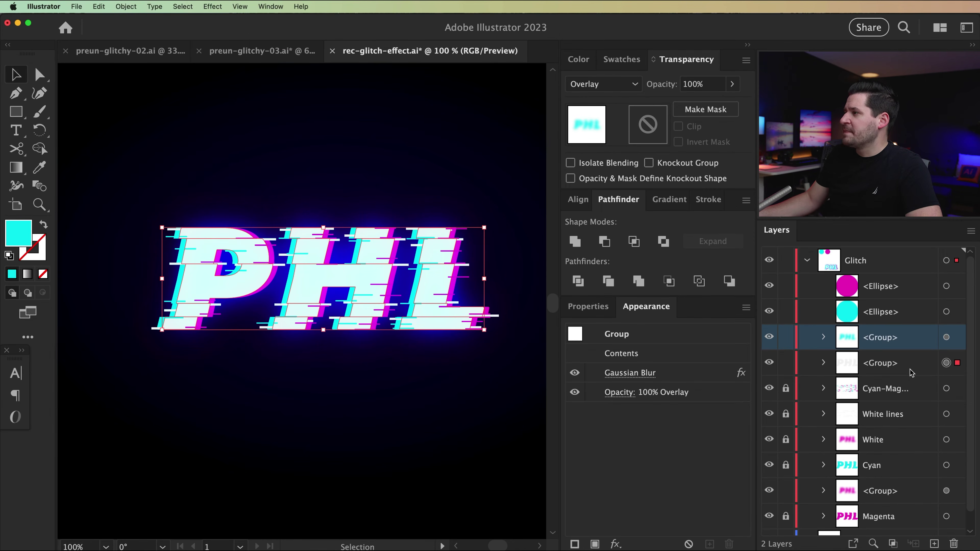
Set the blending mode of the blurred cyan copy behind the original to Soft Light
click(912, 371)
click(596, 86)
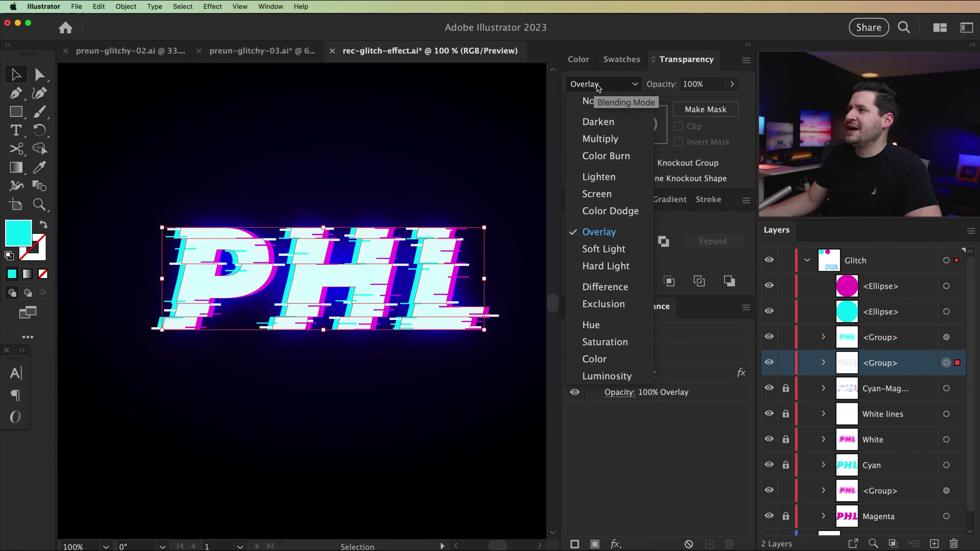
click(603, 249)
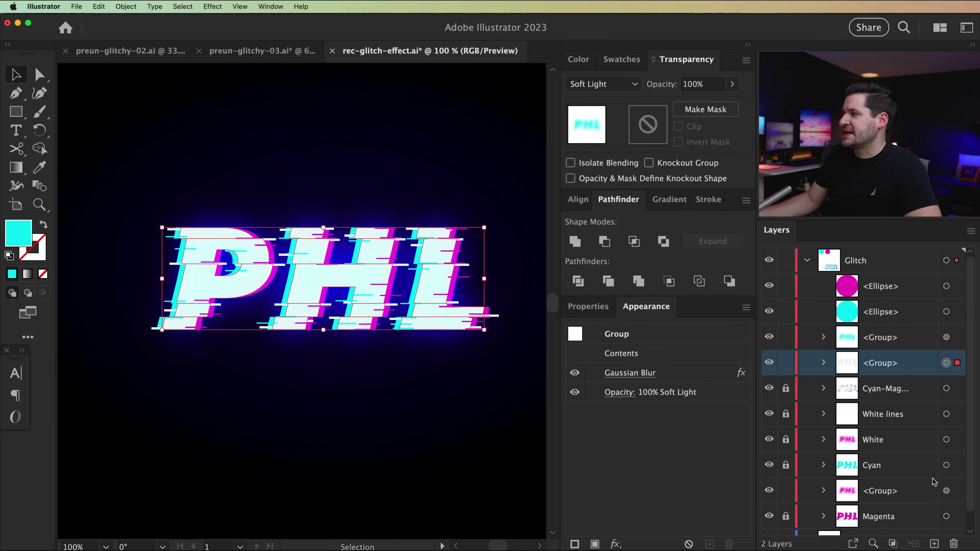
click(359, 419)
Enlarge the blurred magenta group between Cyan and Magenta slightly from its centre to widen its glow
key(super+minus)
key(super+minus)
key(super+equal)
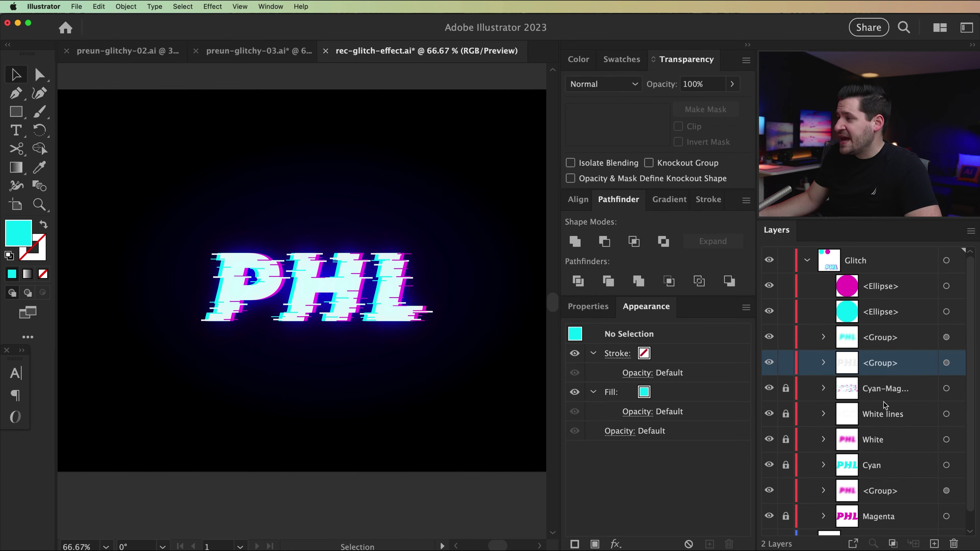
scroll(887, 406, down, 1)
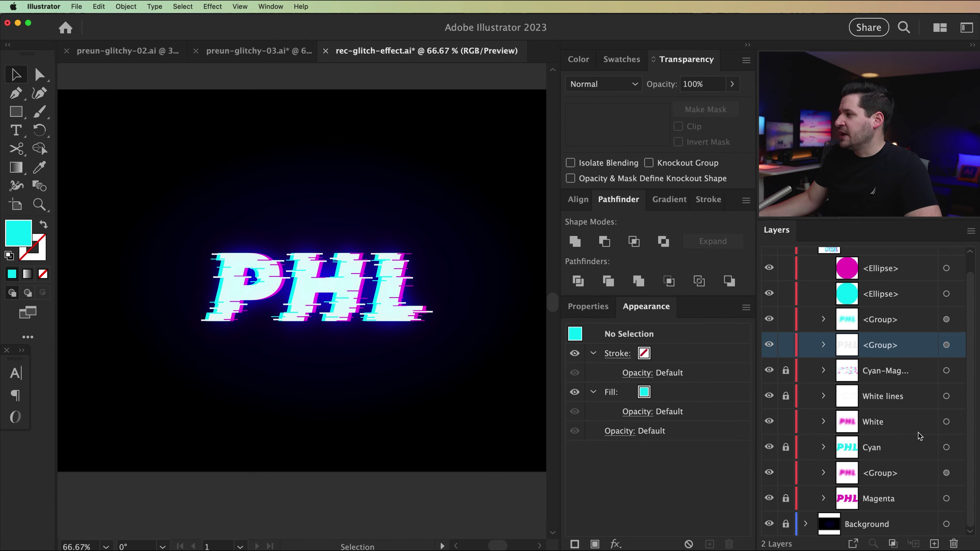
click(946, 473)
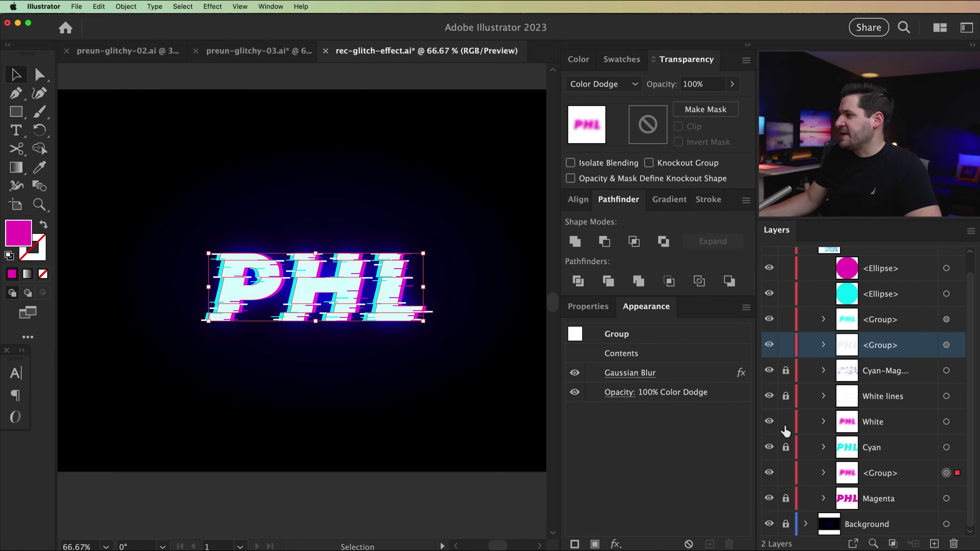
drag(423, 254, 448, 246)
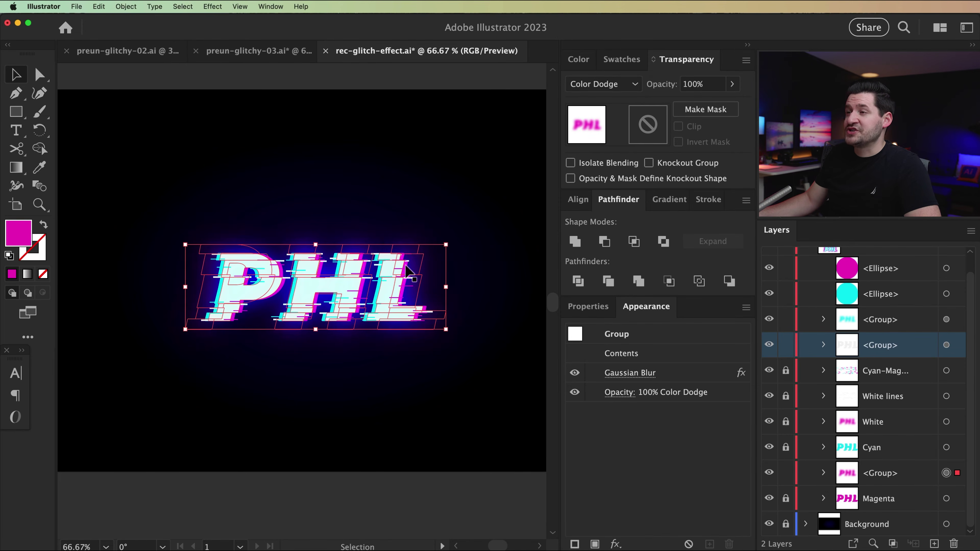
click(401, 373)
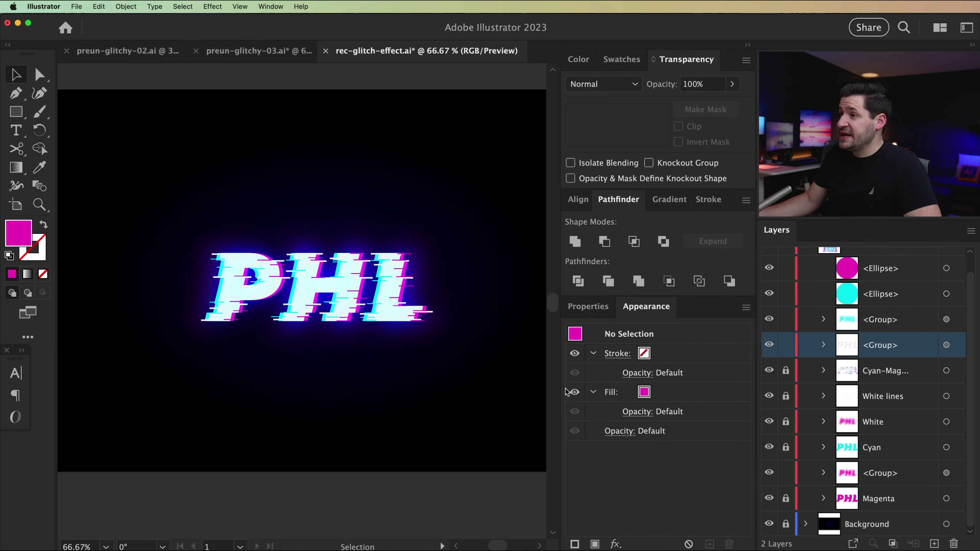
Delete the cyan and magenta sample circles above the artboard
scroll(876, 339, up, 1)
click(876, 339)
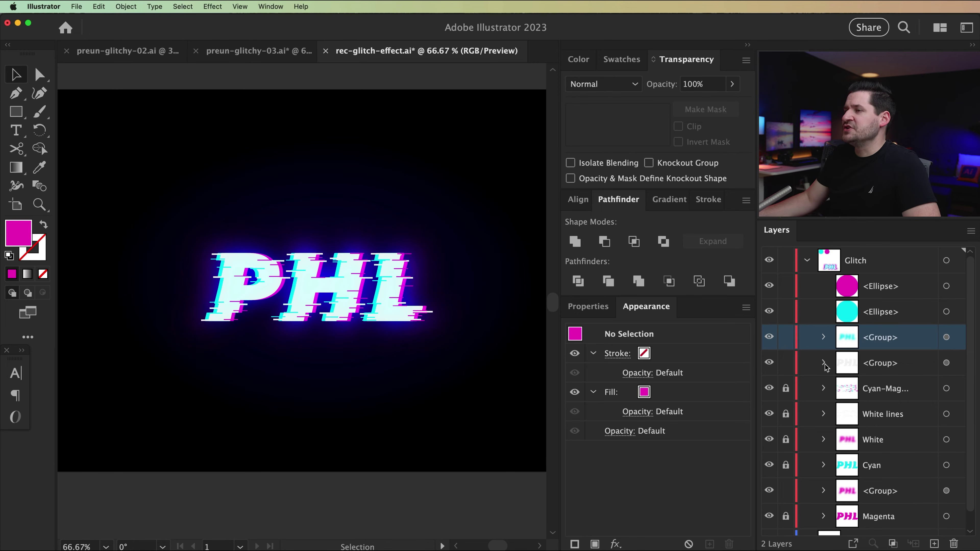
key(super+minus)
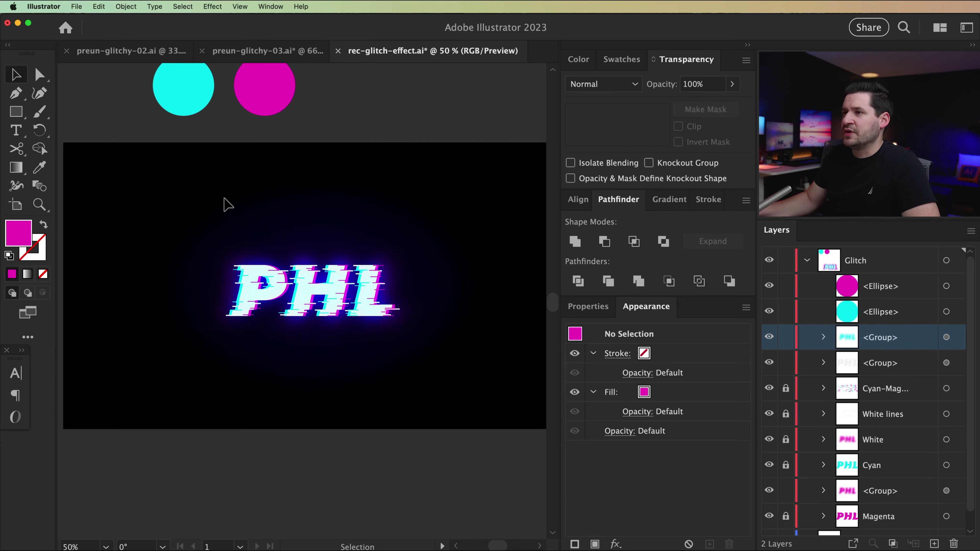
scroll(260, 218, left, 1)
scroll(259, 218, up, 1)
drag(176, 88, 380, 116)
key(Delete)
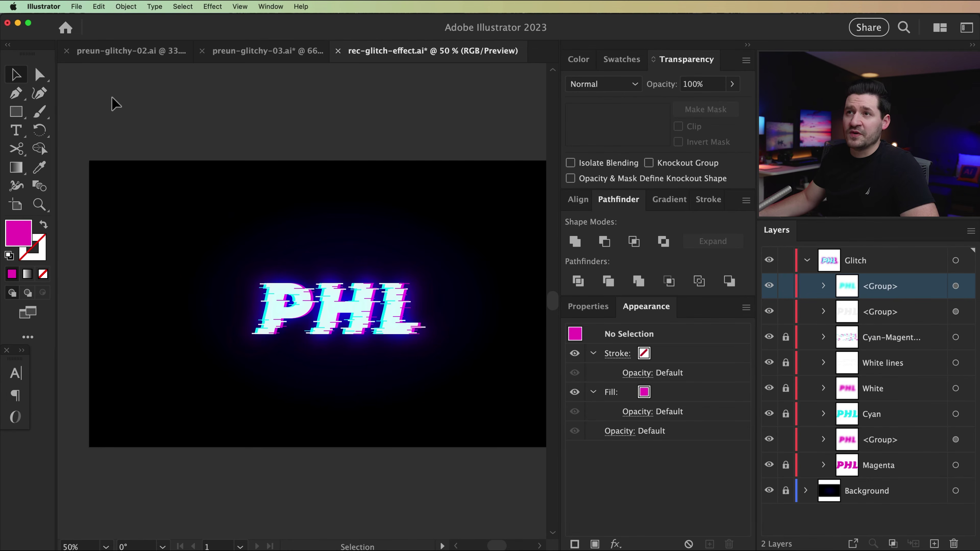
Create a magenta rectangle 1920 px wide and 5 px high
click(17, 112)
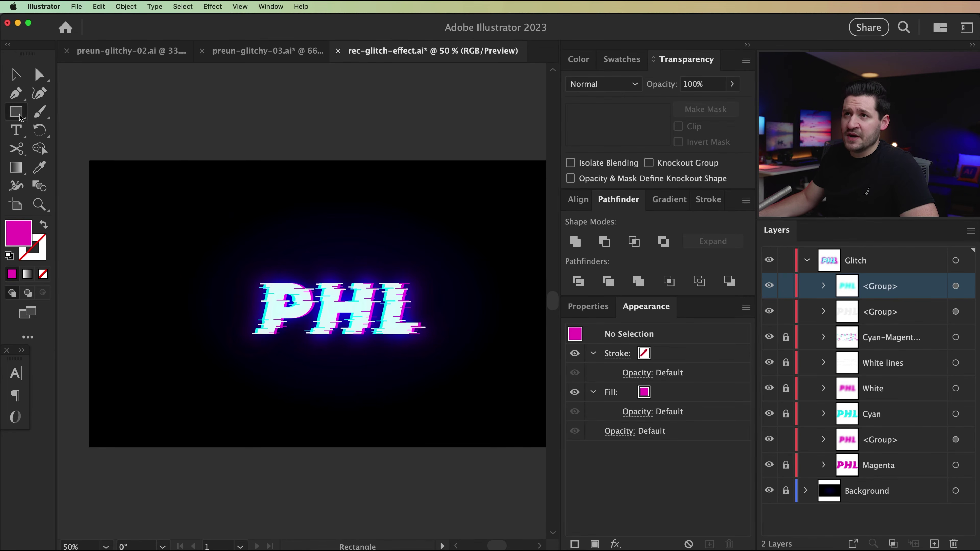
click(134, 200)
drag(201, 365, 169, 361)
text(1920)
key(Tab)
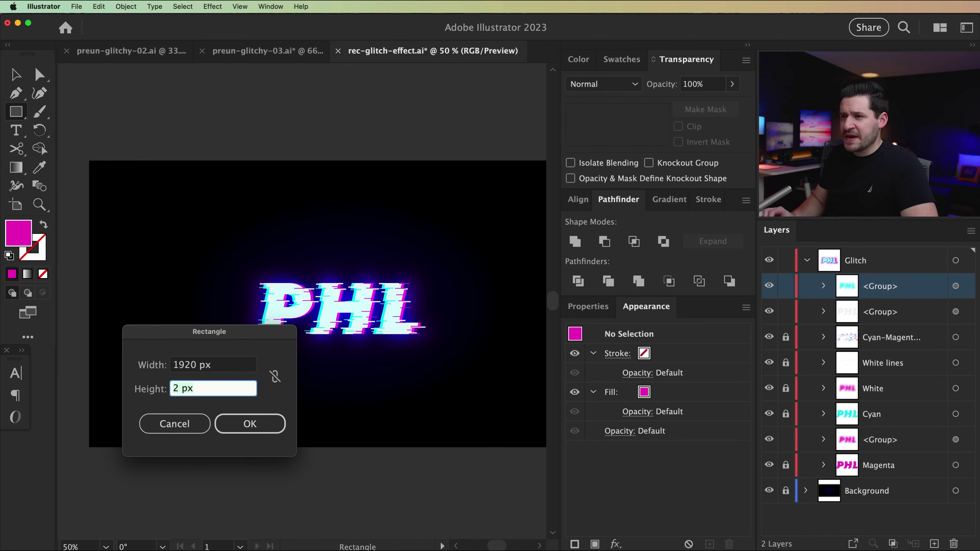
text(5)
key(Tab)
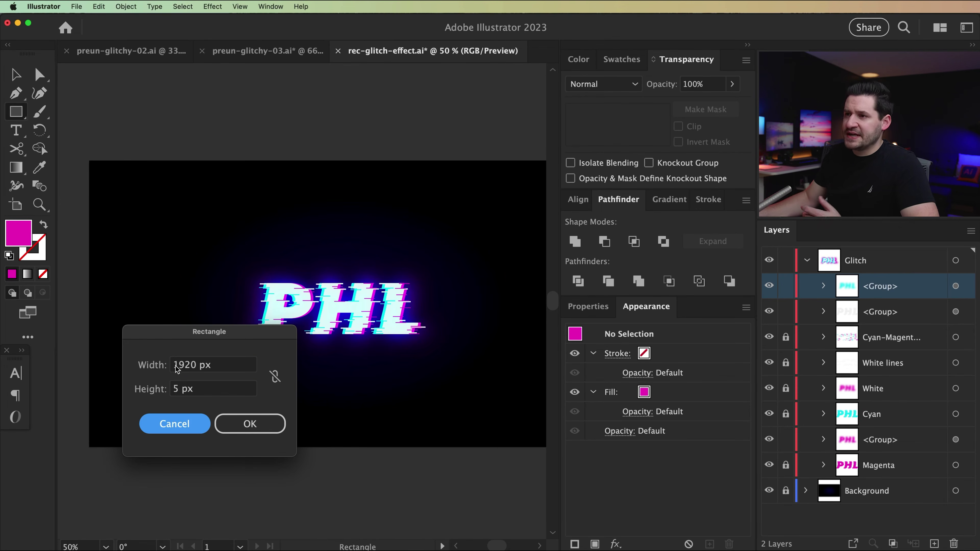
click(256, 425)
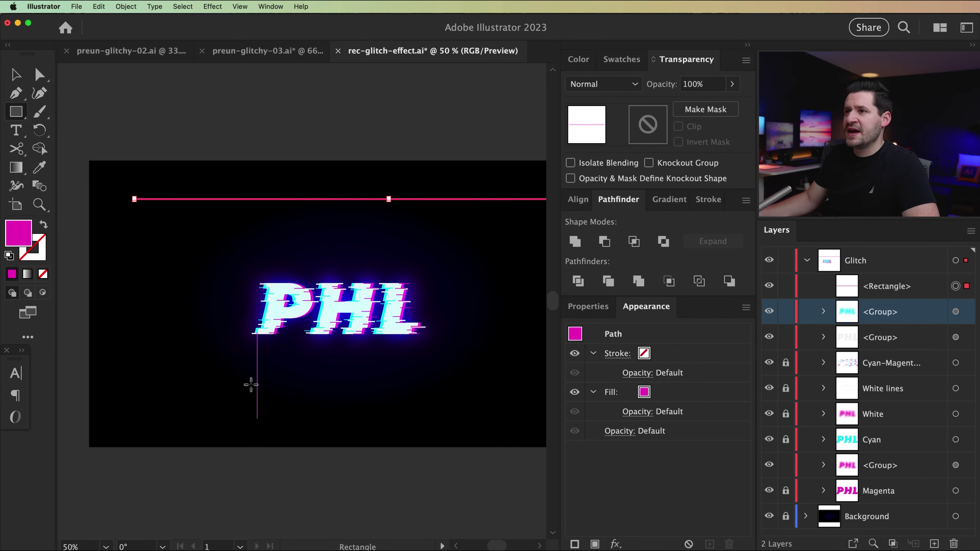
Align the thin magenta rectangle to the top and left edges of the artboard
key(v)
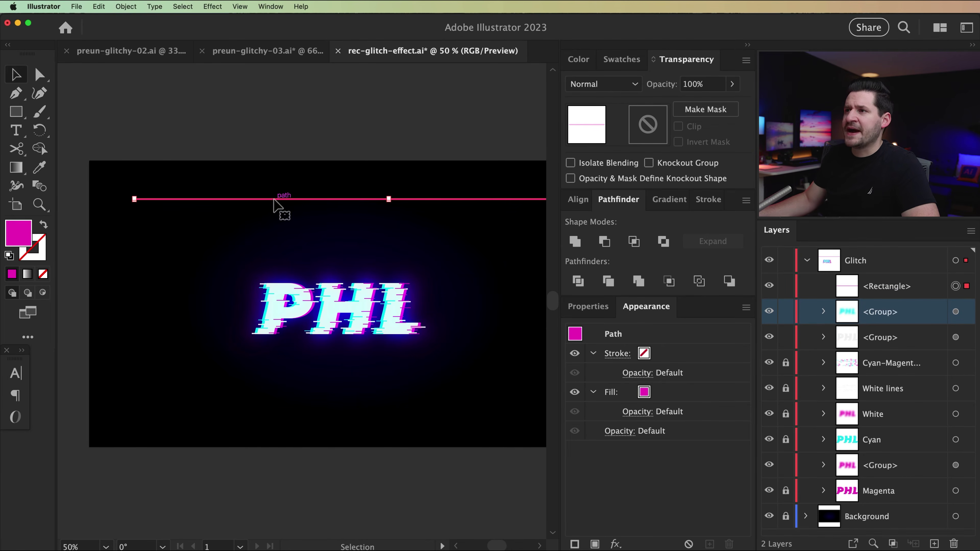
click(578, 204)
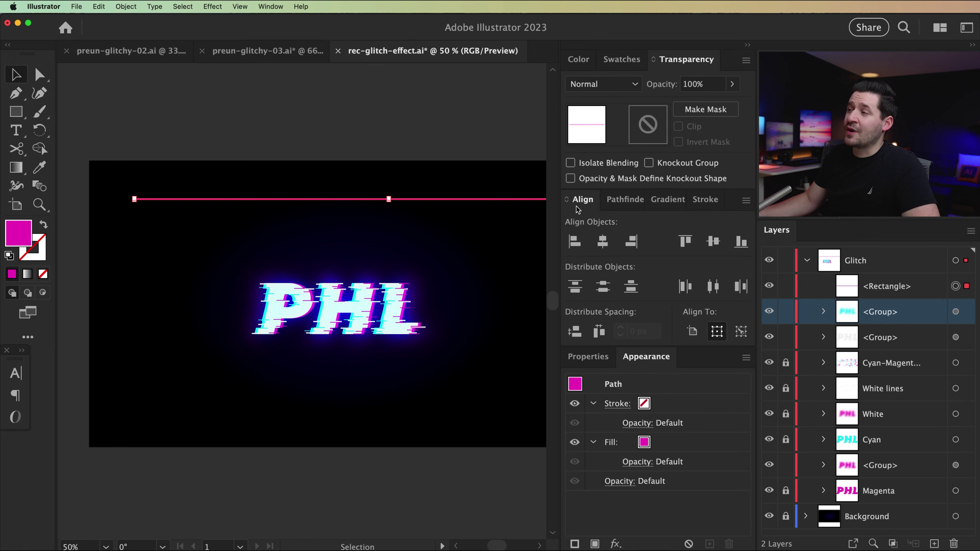
click(690, 242)
click(576, 241)
key(space)
mouse_move(357, 203)
mouse_down()
mouse_move(241, 208)
mouse_move(360, 201)
mouse_up()
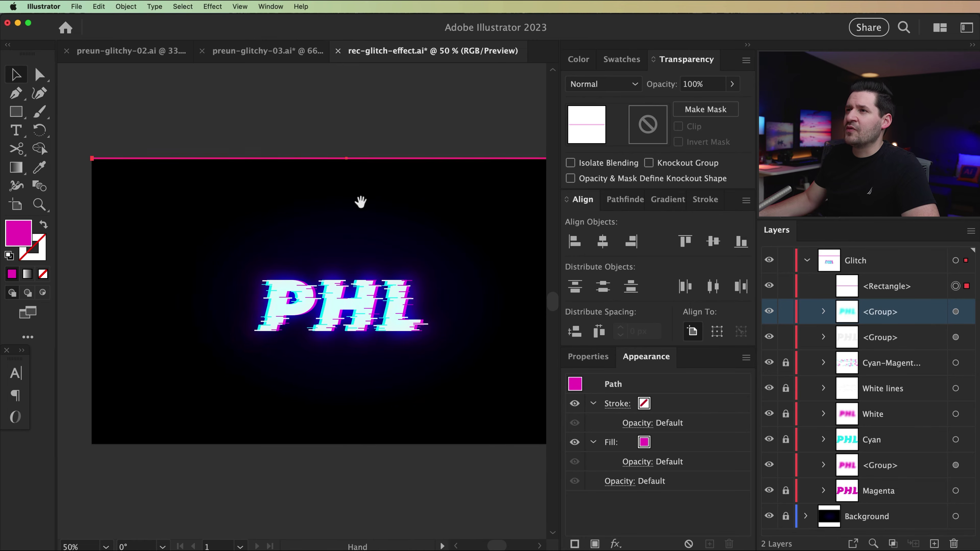
scroll(248, 183, down, 1)
scroll(247, 183, right, 1)
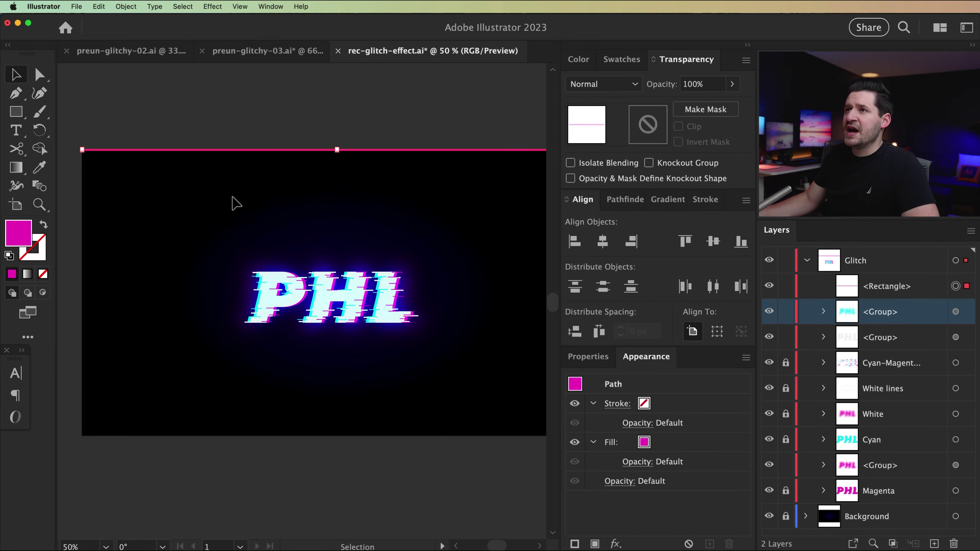
Duplicate the thin magenta rectangle and align the copy to the artboard's left and bottom edges
key(a)
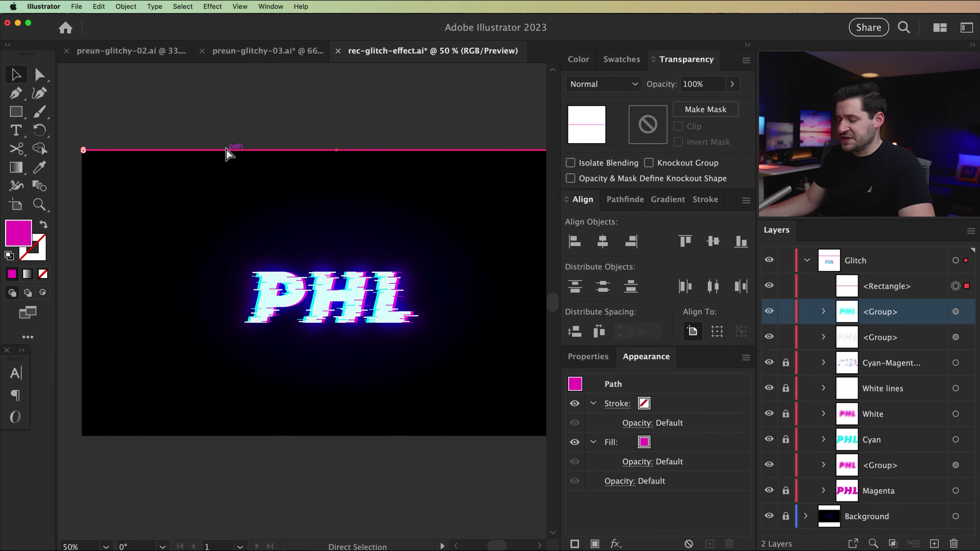
drag(227, 153, 193, 303)
key(space)
drag(291, 236, 325, 246)
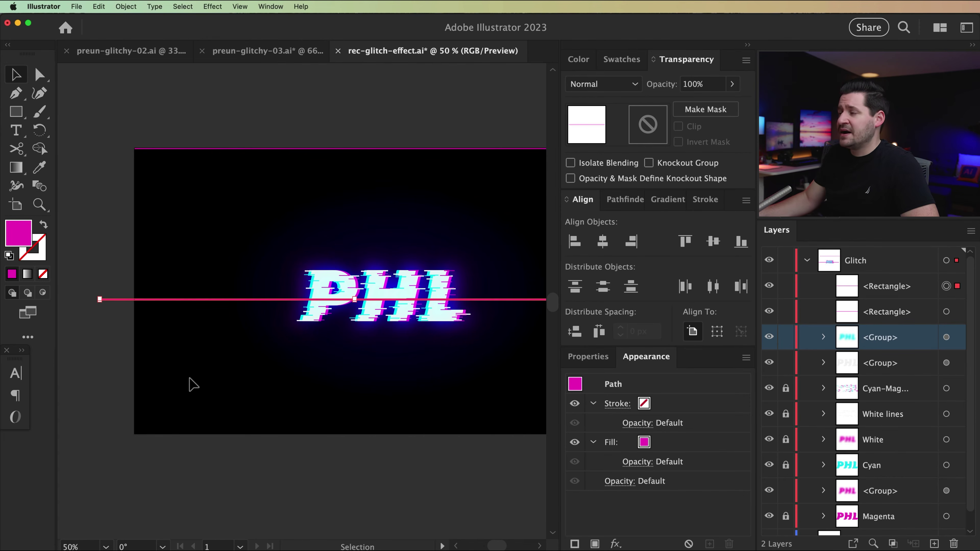
click(742, 241)
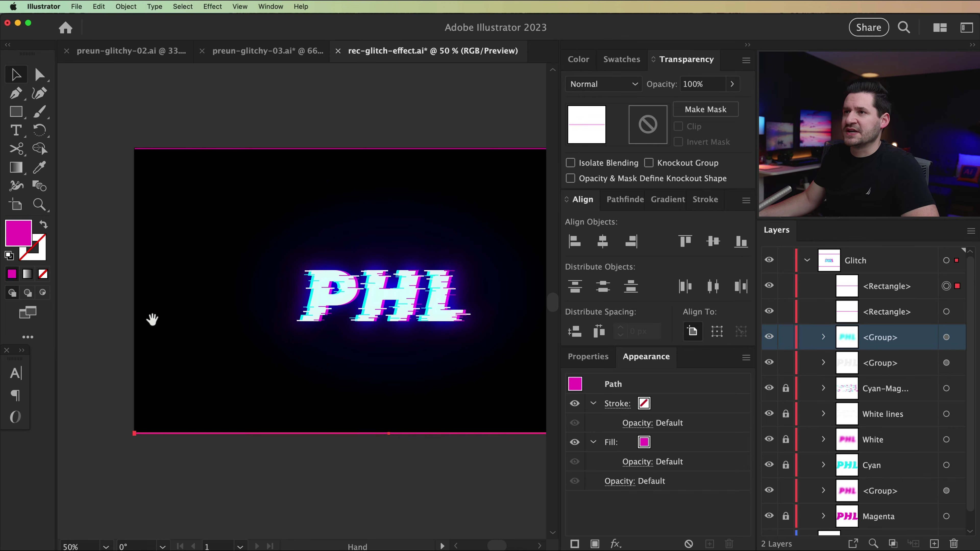
scroll(152, 312, right, 2)
scroll(152, 313, down, 1)
click(81, 182)
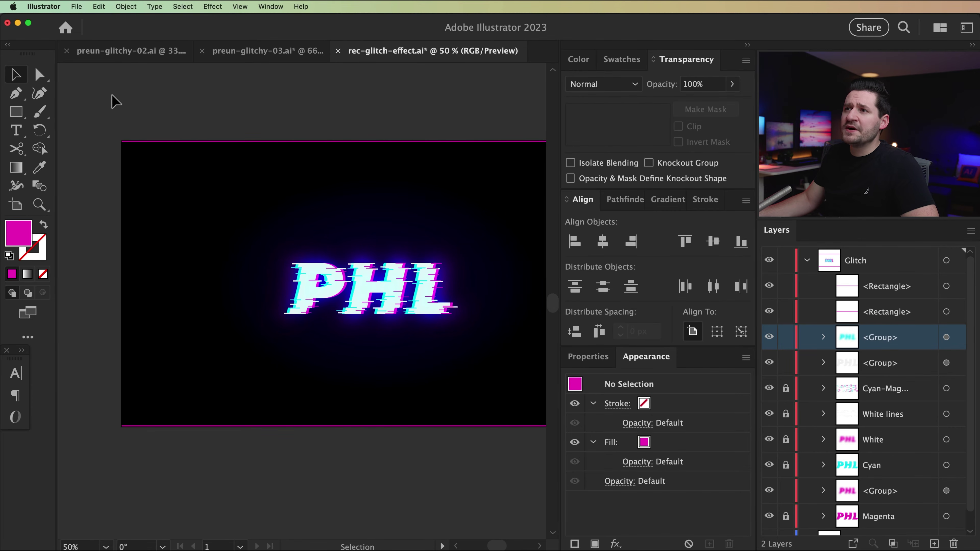
Select both thin magenta rectangles and lock the three unlocked blurred lettering groups
scroll(161, 386, down, 4)
drag(161, 412, 155, 407)
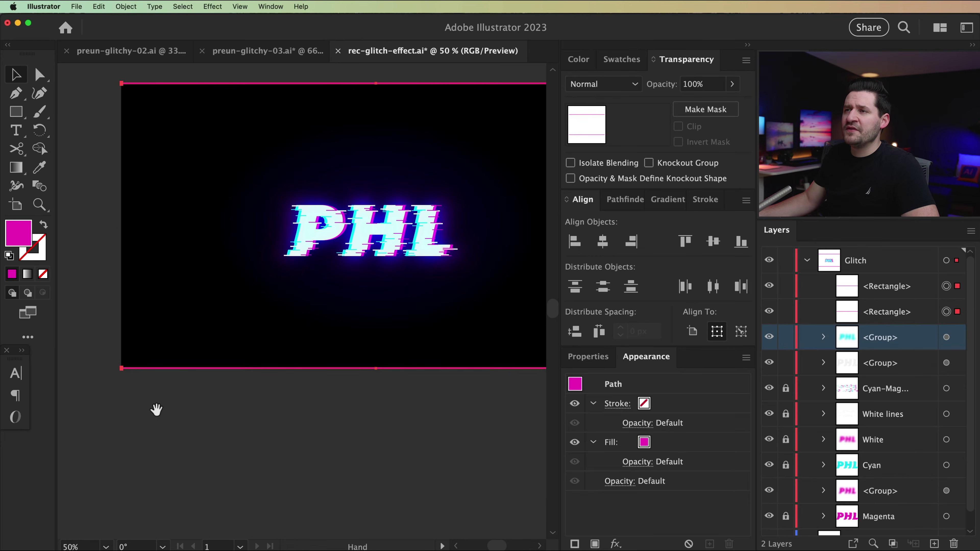
scroll(162, 444, up, 5)
scroll(165, 498, left, 1)
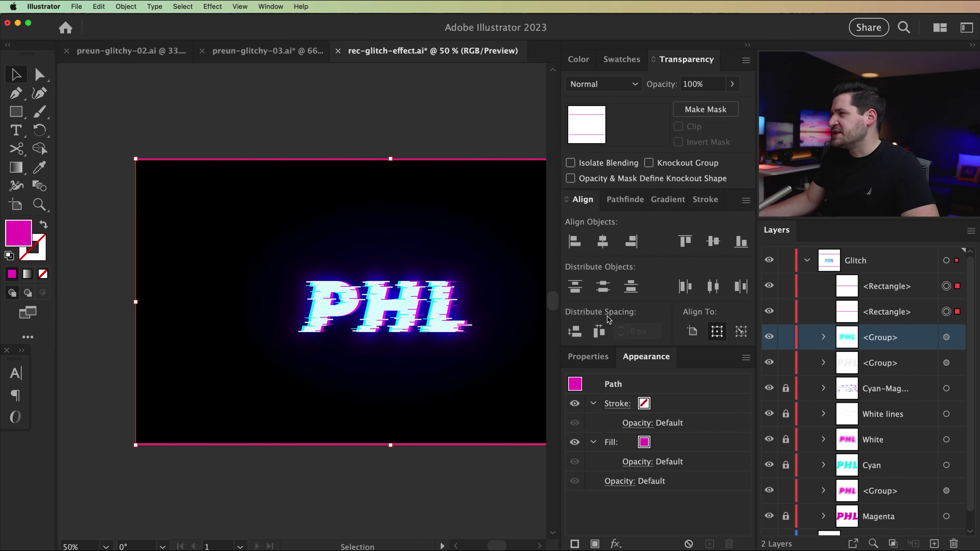
click(786, 337)
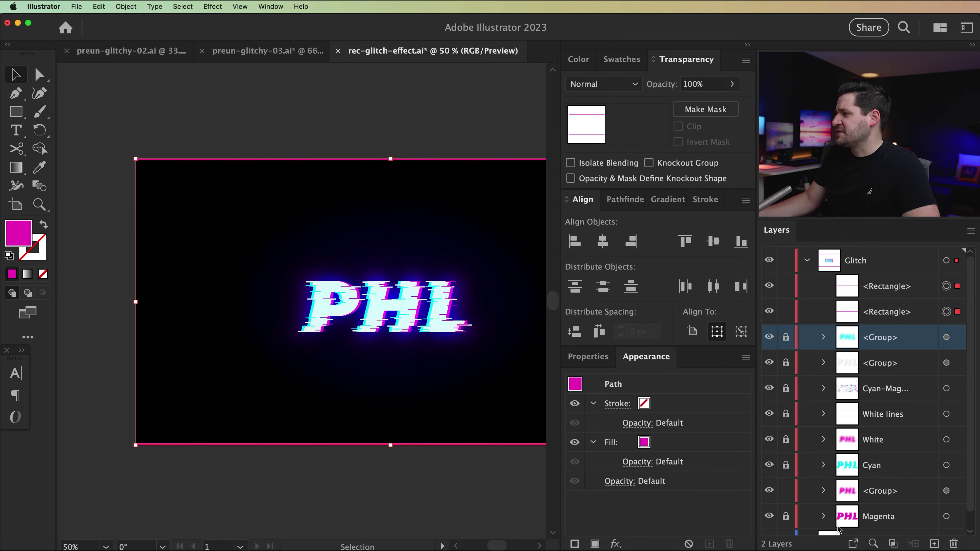
scroll(839, 530, down, 1)
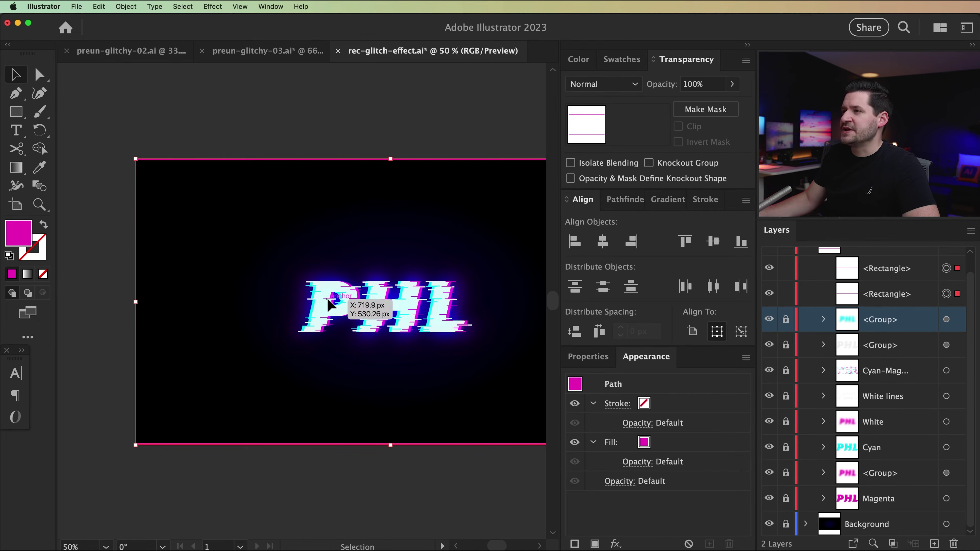
scroll(251, 498, right, 3)
scroll(216, 494, down, 1)
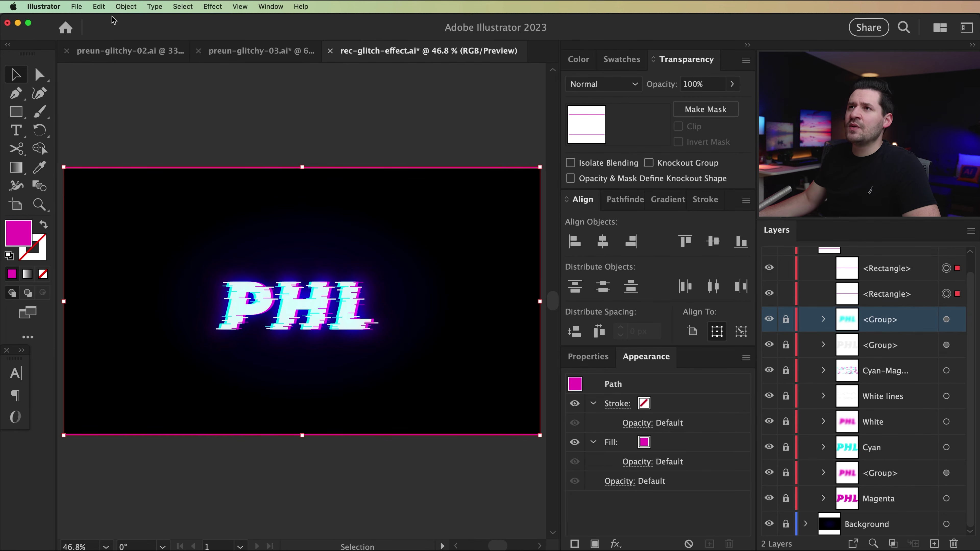
Configure the blend options with Specified Steps spacing and 90 steps
click(126, 6)
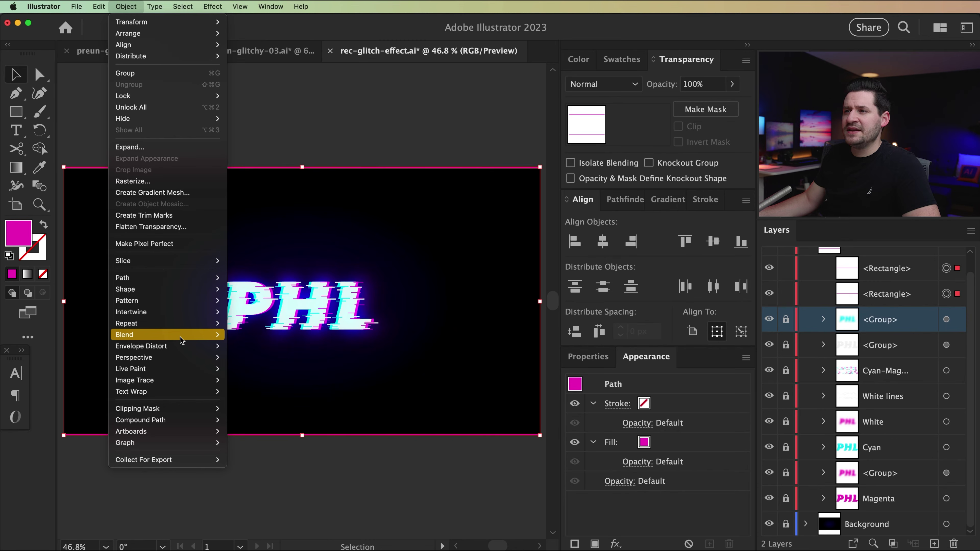
mouse_move(182, 340)
click(254, 364)
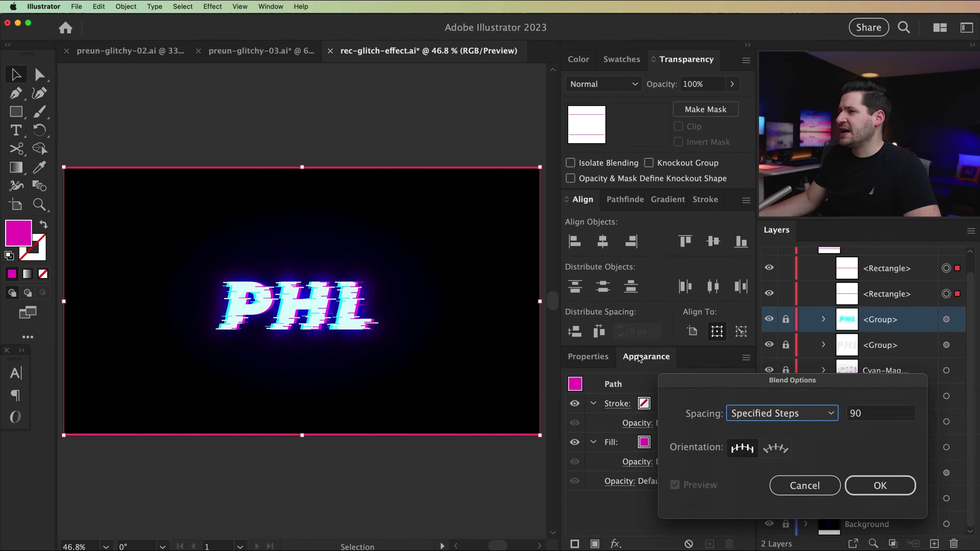
click(389, 375)
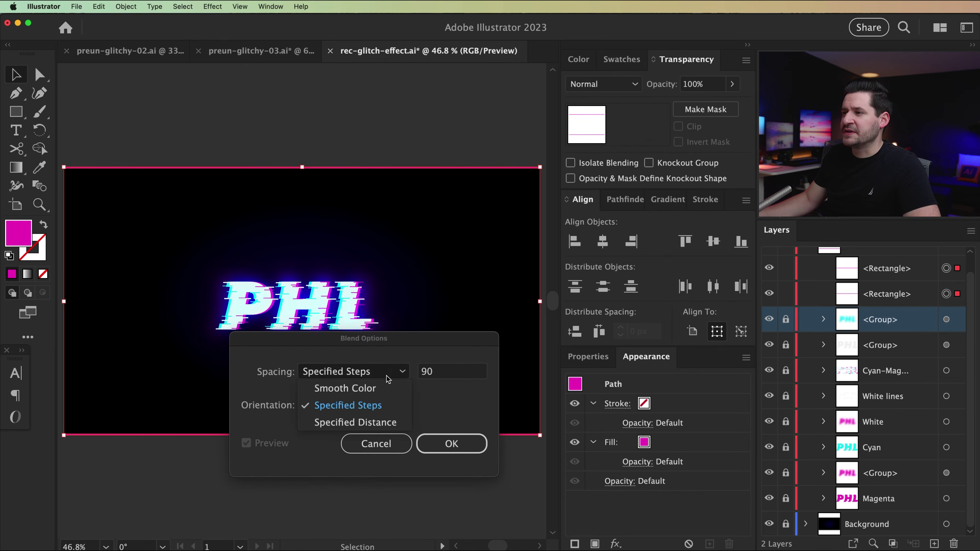
click(382, 388)
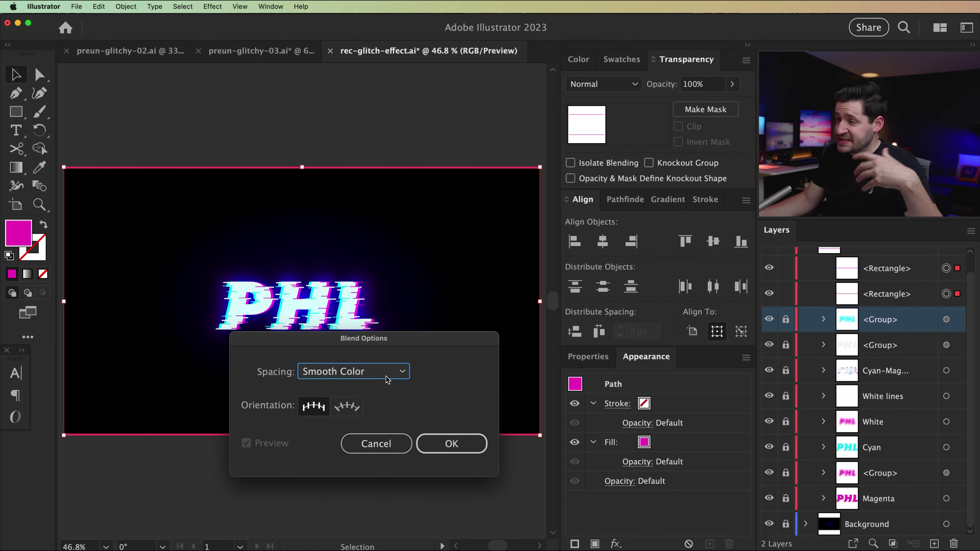
click(389, 376)
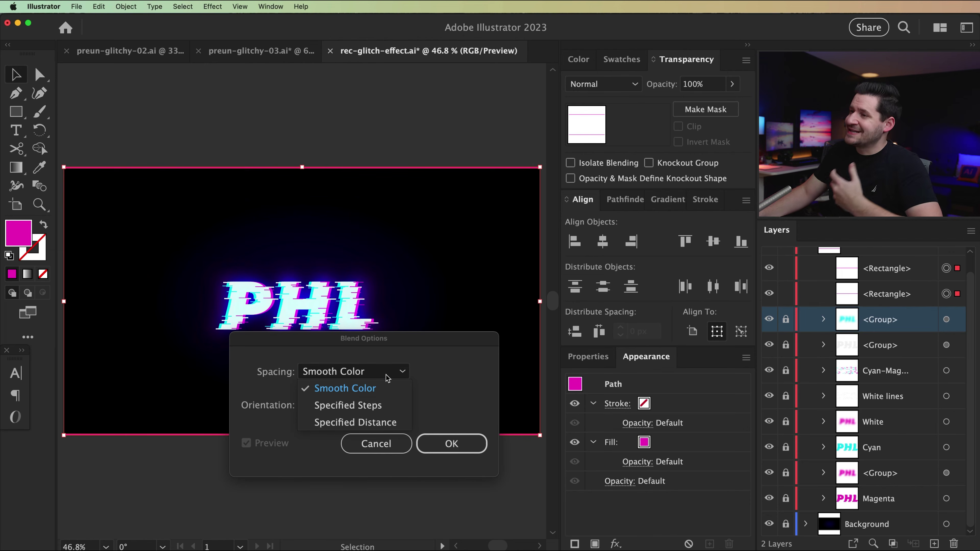
click(354, 406)
click(438, 370)
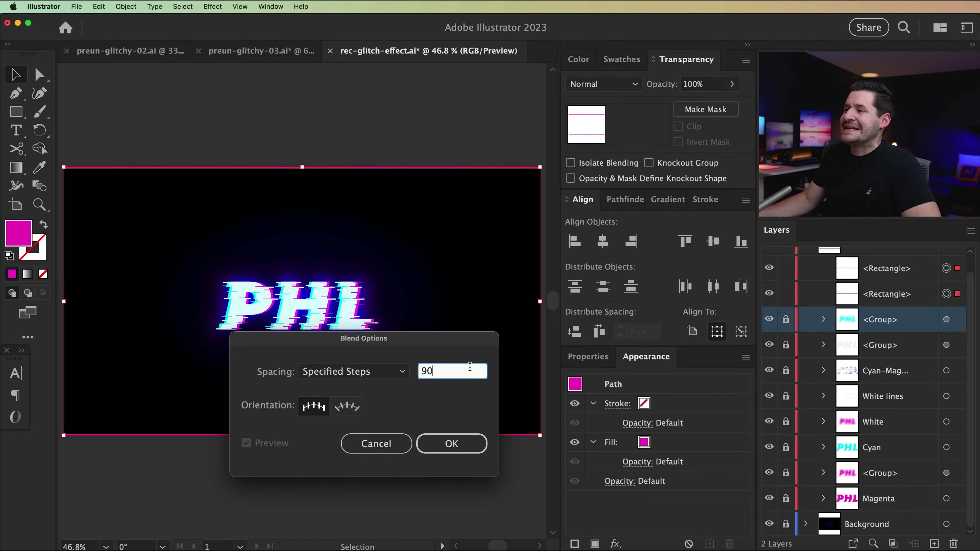
click(454, 443)
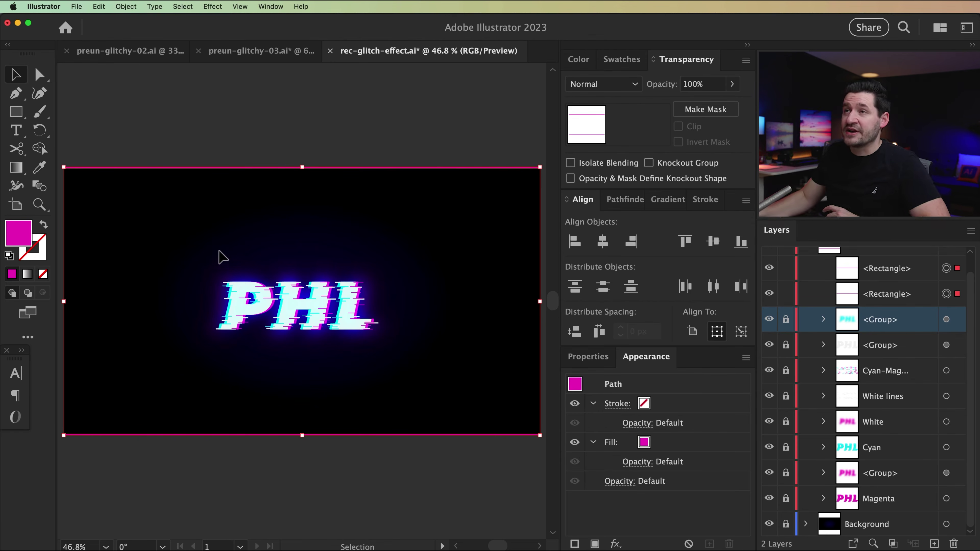
Blend the two thin magenta rectangles into horizontal scan lines spanning the artboard
click(127, 7)
mouse_move(208, 334)
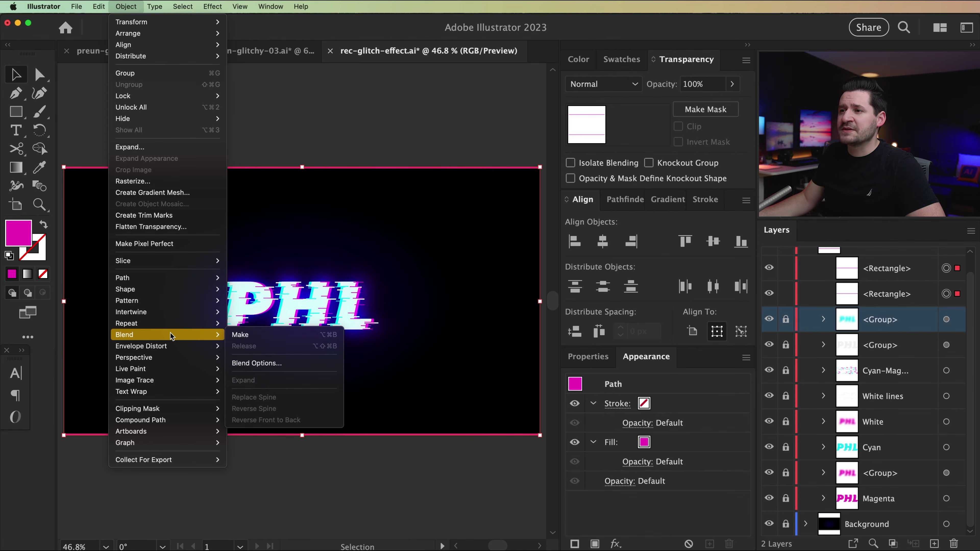
click(270, 336)
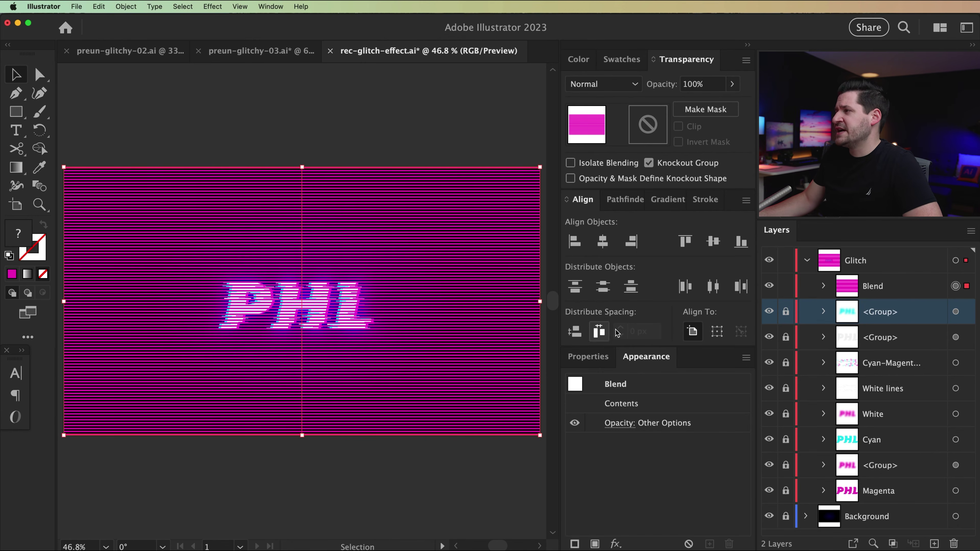
Recolour the two source rectangles inside the scan-line blend from magenta to black
click(824, 286)
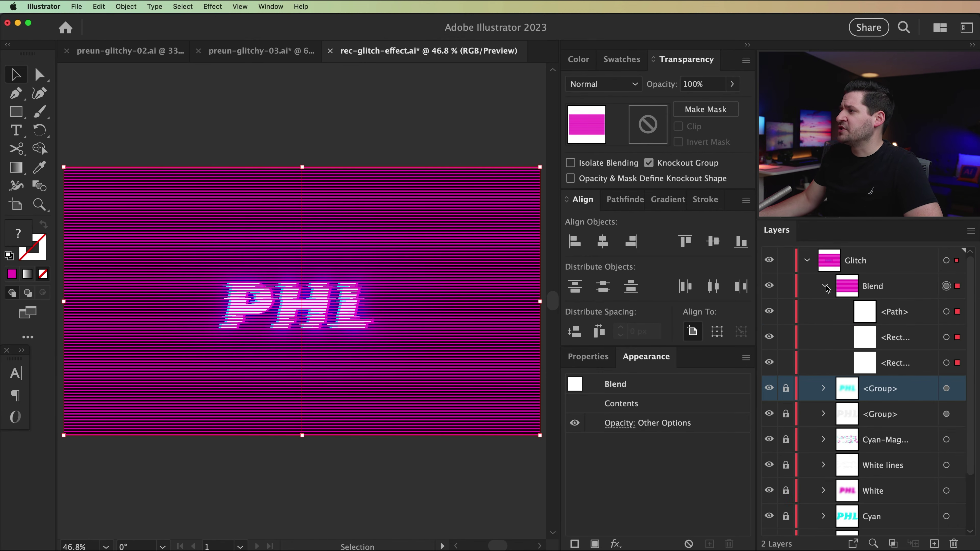
click(825, 286)
click(826, 286)
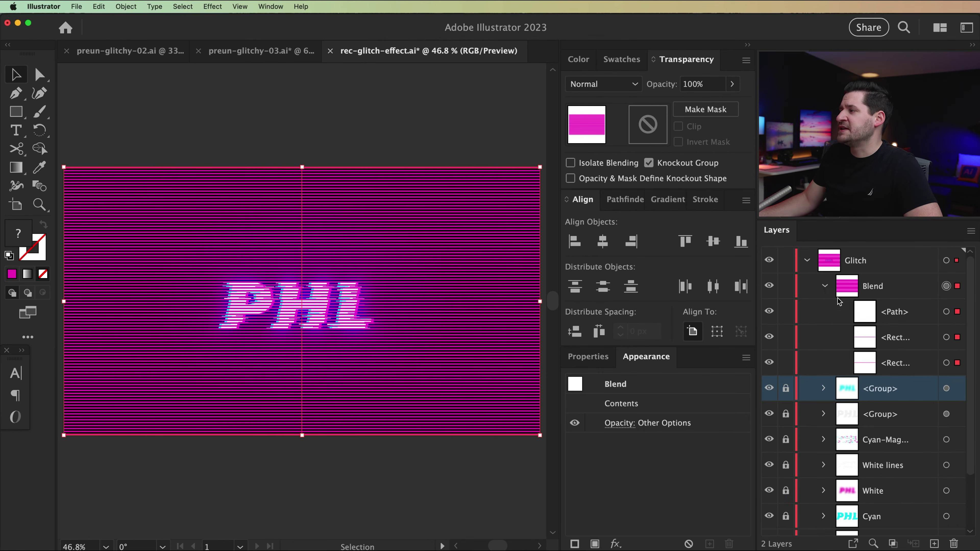
click(899, 338)
click(909, 364)
click(911, 347)
click(913, 368)
click(911, 346)
click(911, 363)
click(915, 338)
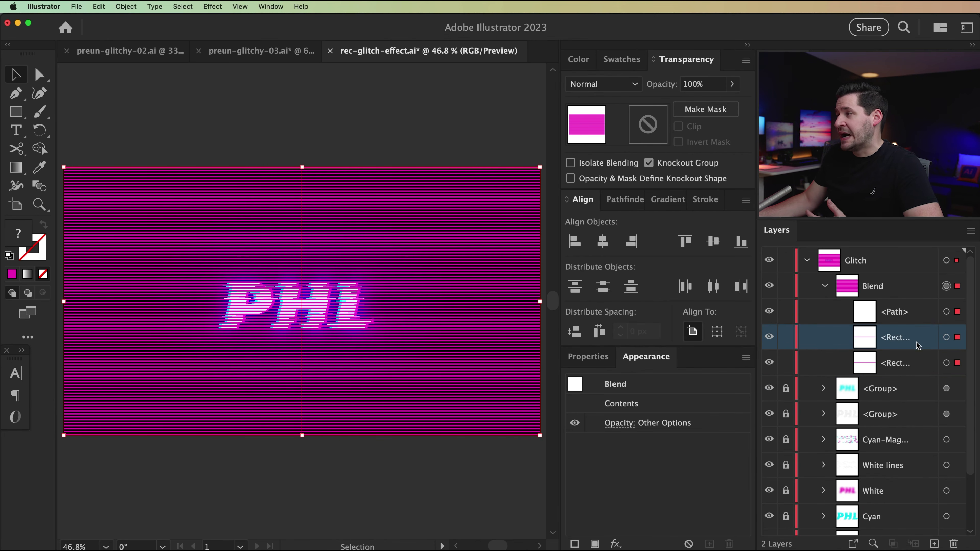
click(947, 337)
shift+click(947, 363)
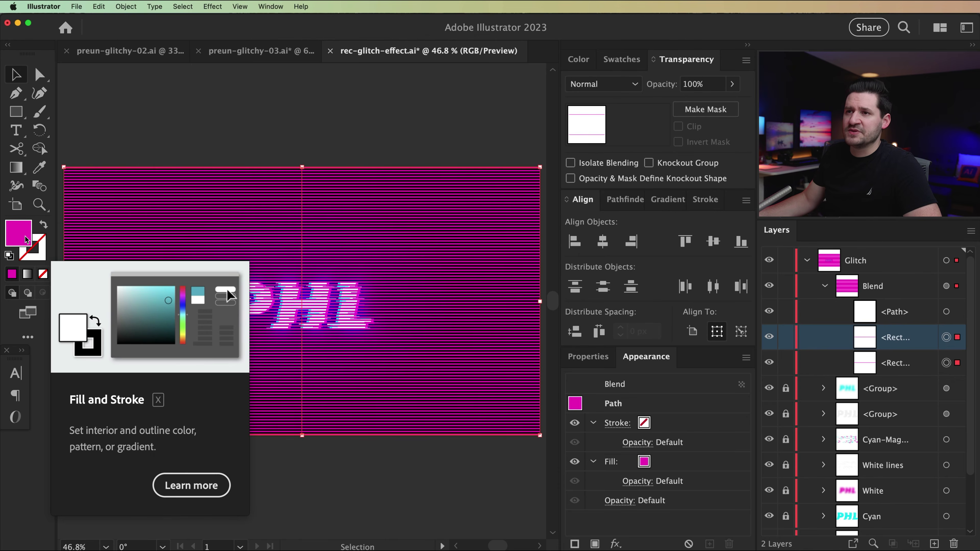
double_click(33, 240)
drag(390, 394, 371, 483)
click(760, 296)
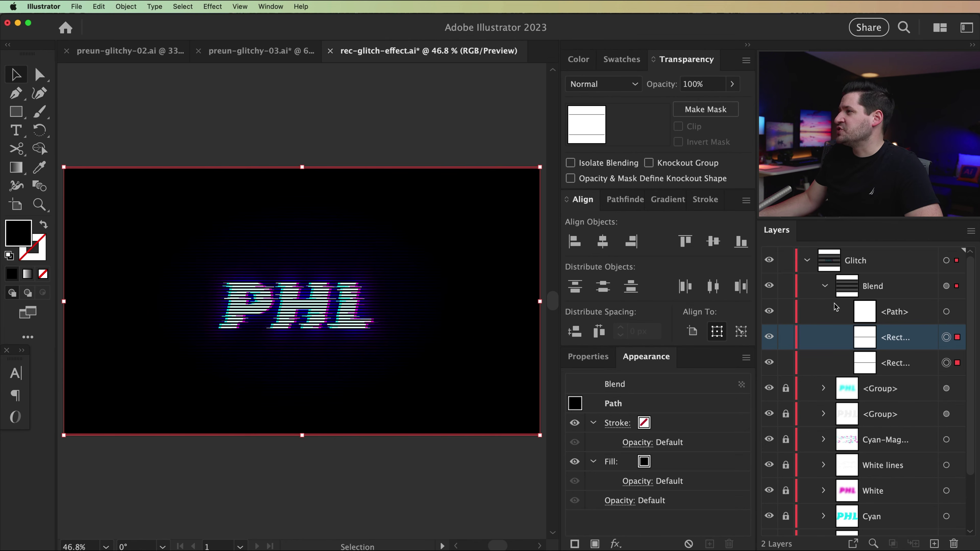
Set the whole scan-line blend's blending mode to Overlay
click(946, 286)
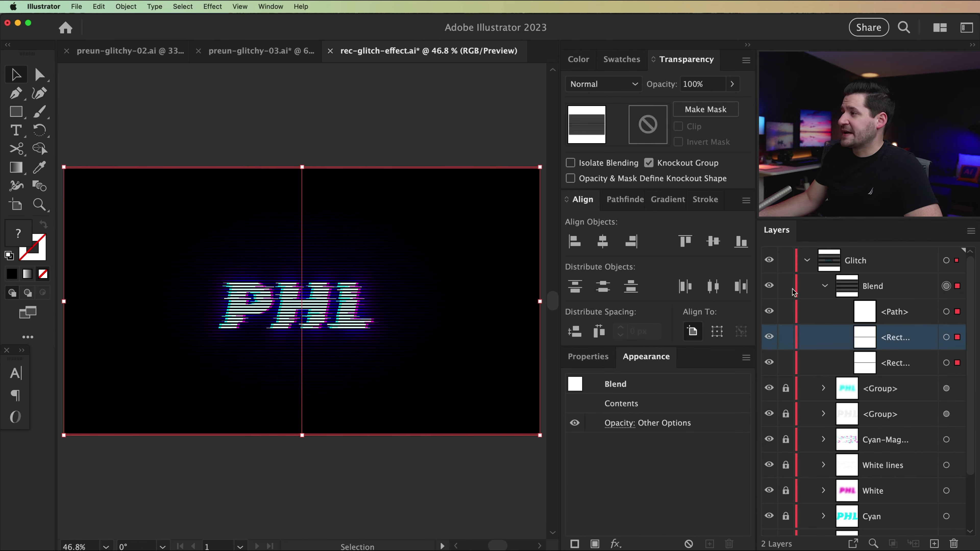
click(825, 286)
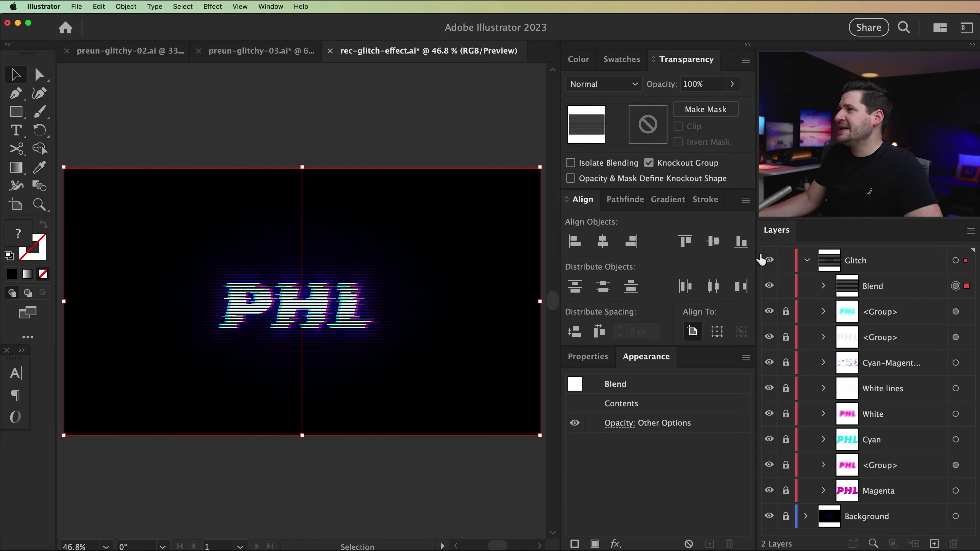
click(603, 84)
click(612, 230)
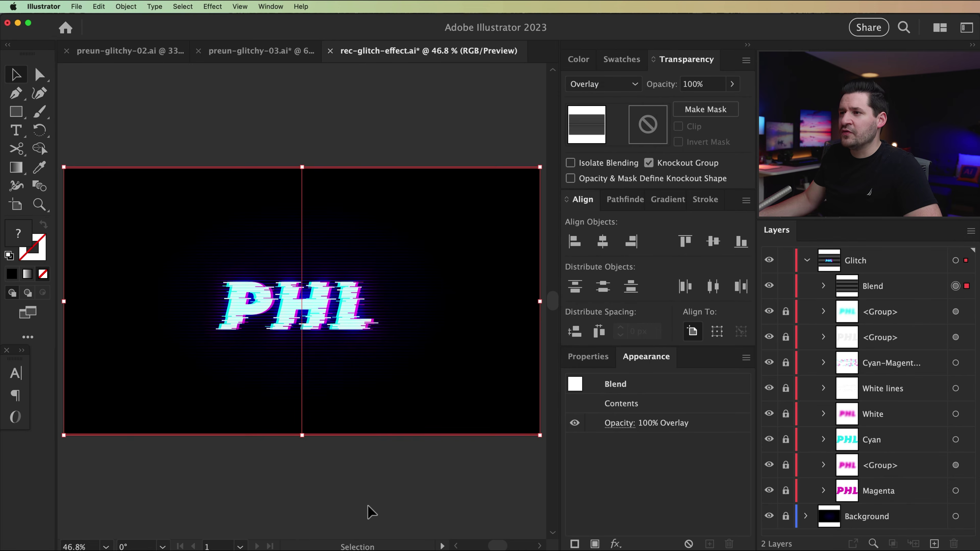
Examine the Overlay scan lines up close over the PHL lettering
click(370, 511)
key(z)
click(297, 309)
click(293, 317)
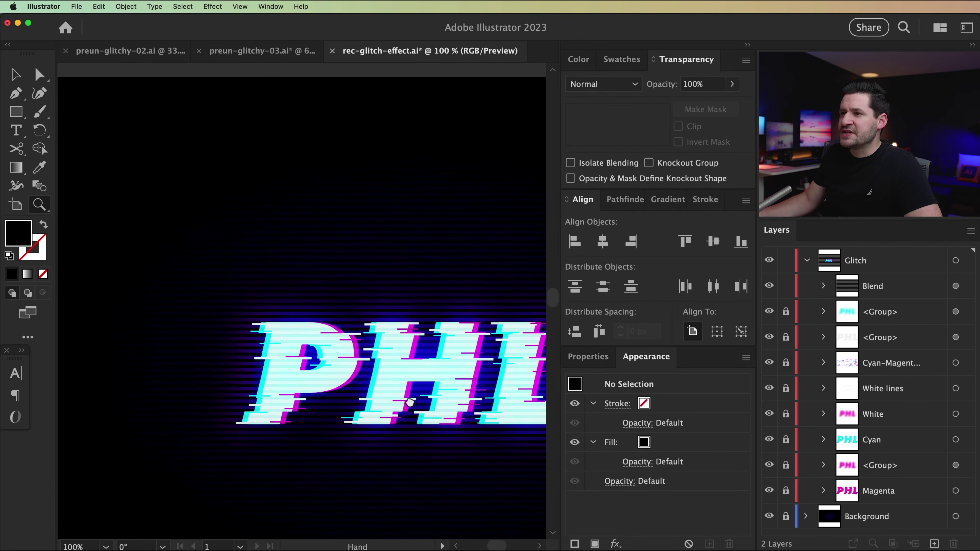
click(383, 390)
scroll(389, 416, up, 5)
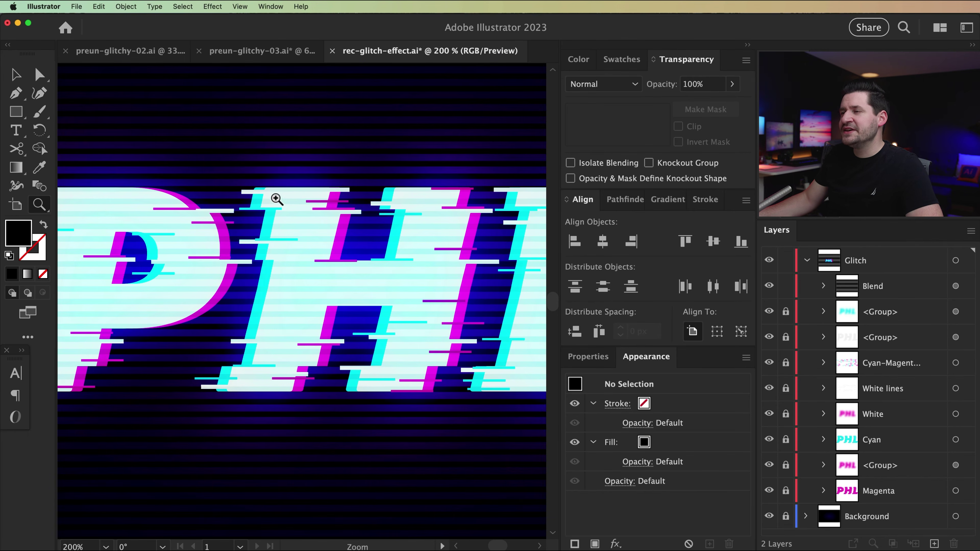
key(v)
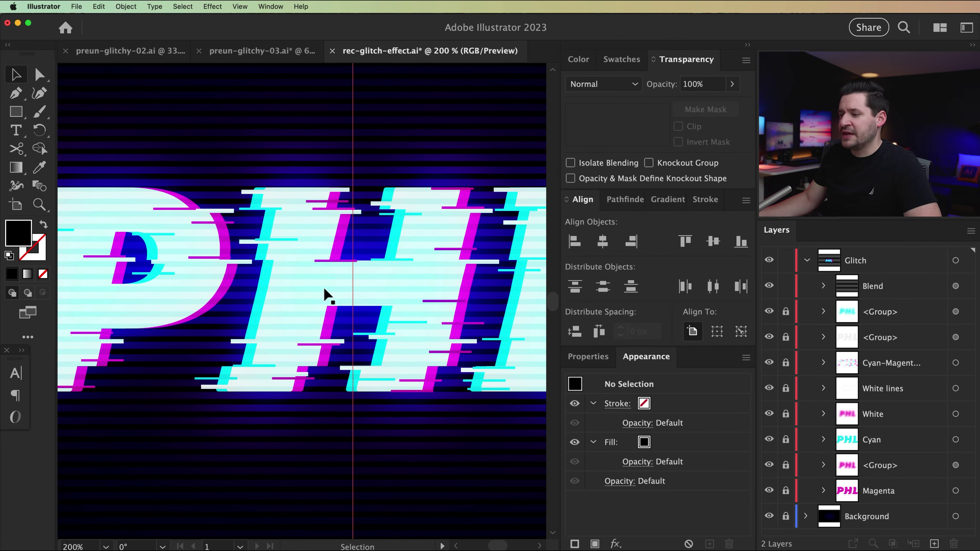
drag(374, 158, 393, 210)
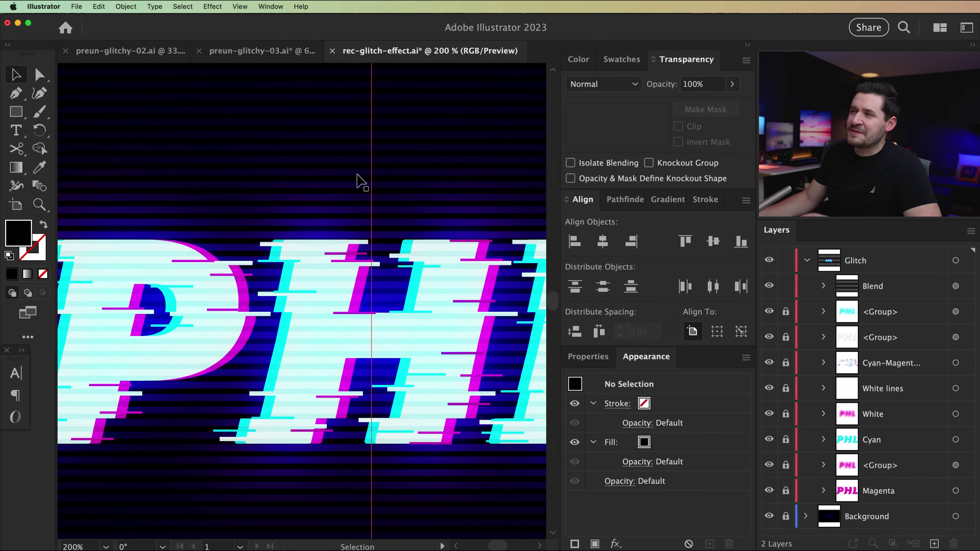
Reduce the scan-line blend's opacity to 20%
click(956, 286)
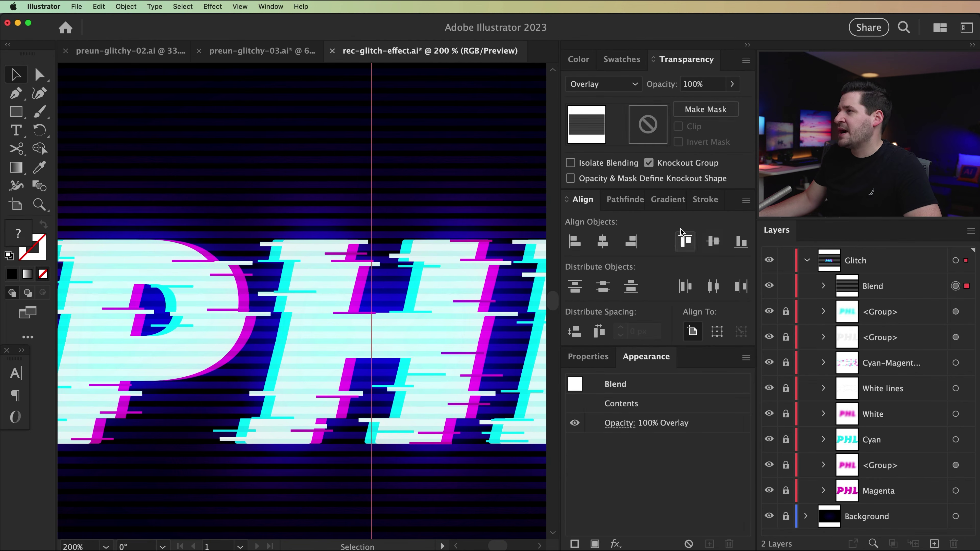
click(719, 84)
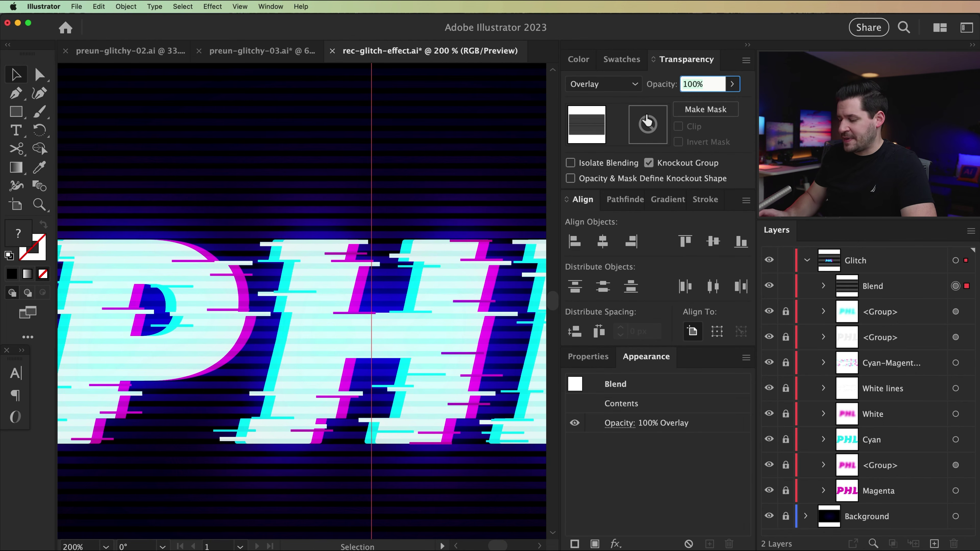
text(20)
key(Return)
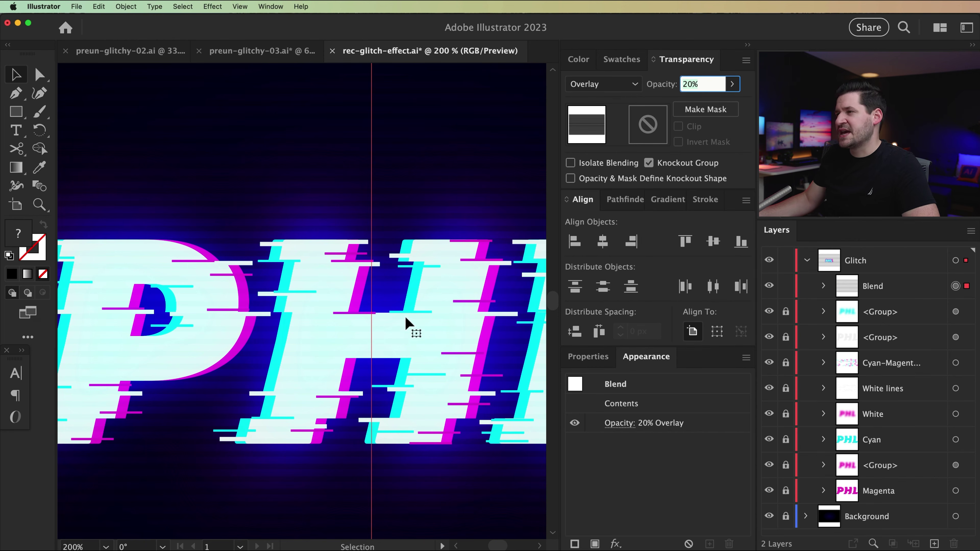
Deselect the blend, lock and collapse the Glitch layer, and unlock the Background layer
key(super+minus)
key(super+minus)
key(super+minus)
key(super+minus)
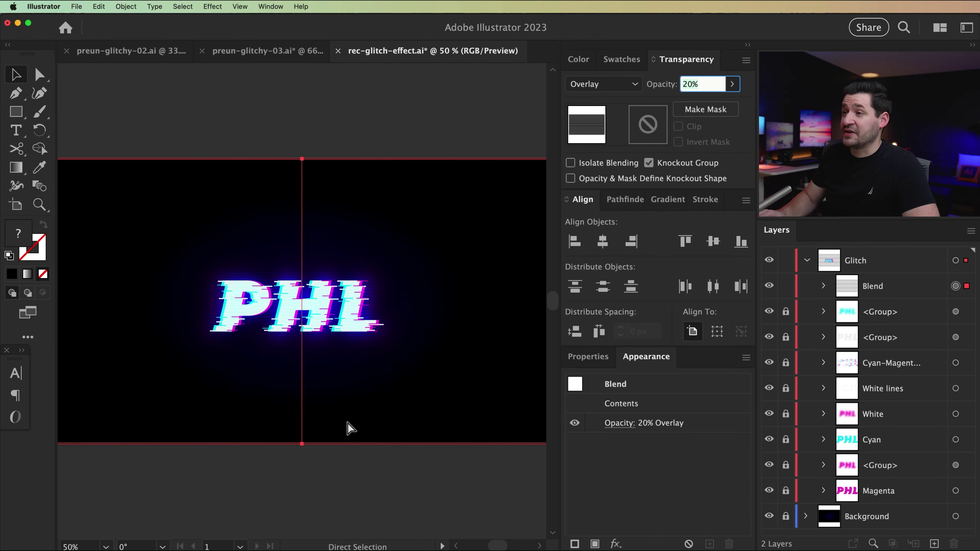
click(349, 474)
scroll(282, 332, left, 2)
scroll(282, 332, up, 1)
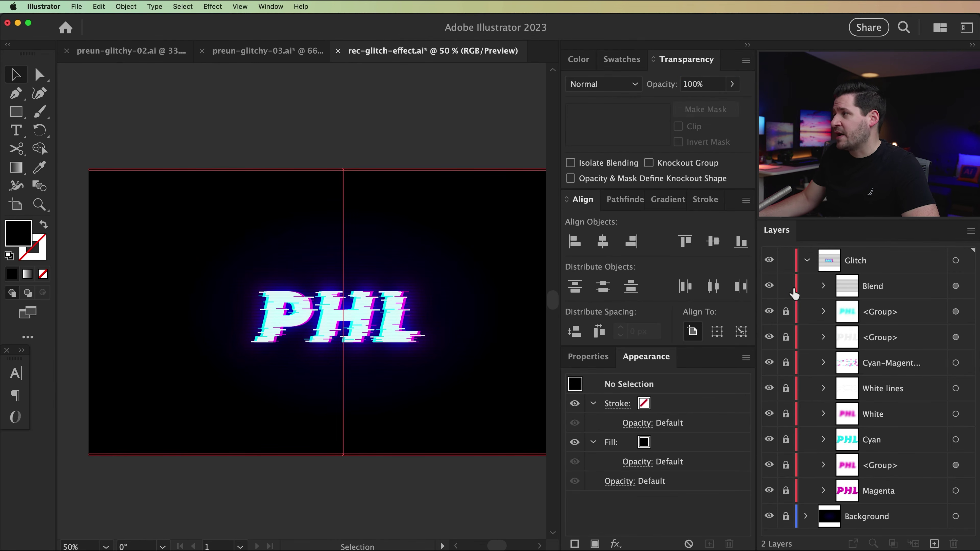
click(786, 260)
click(807, 260)
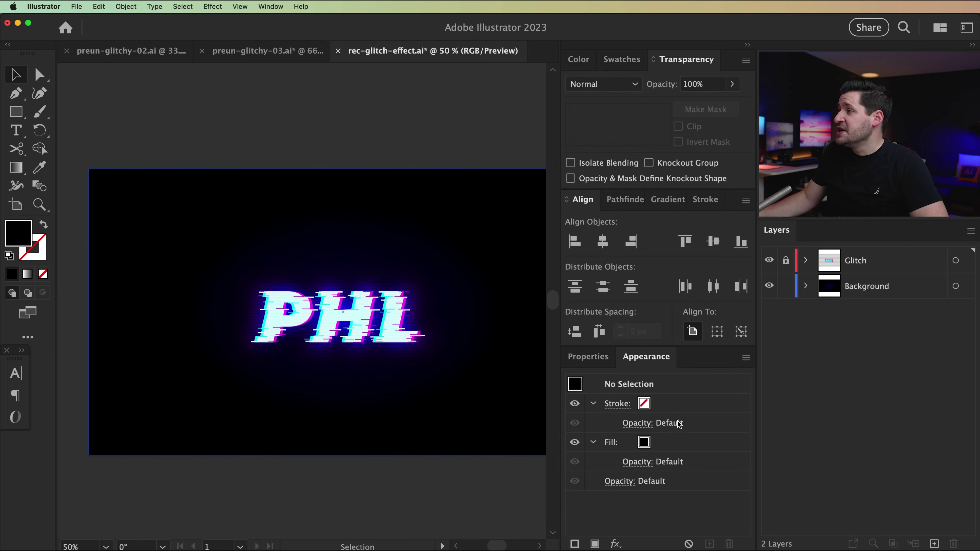
Spread the background rectangle's radial gradient stops outward and add a new stop near its start
click(336, 219)
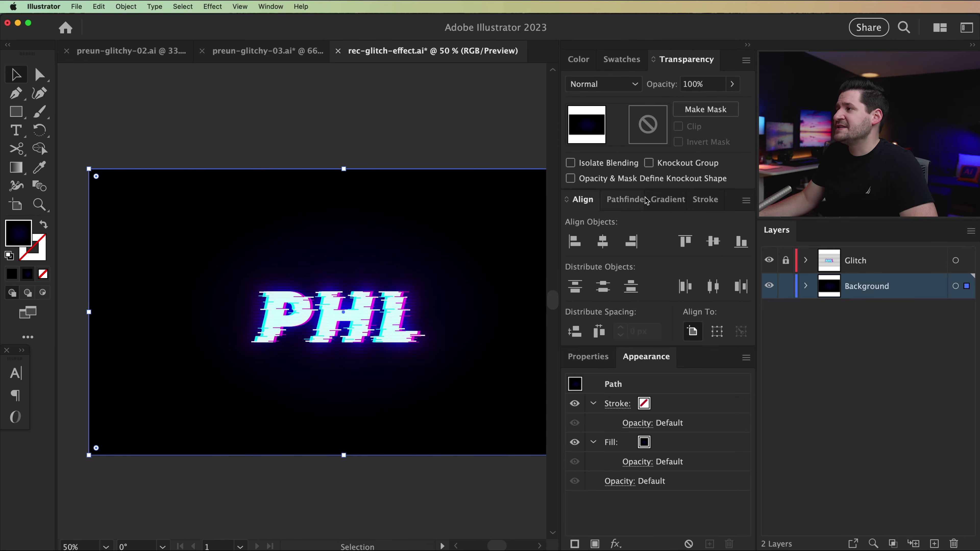
click(661, 199)
drag(693, 403, 725, 403)
drag(575, 404, 622, 404)
click(574, 403)
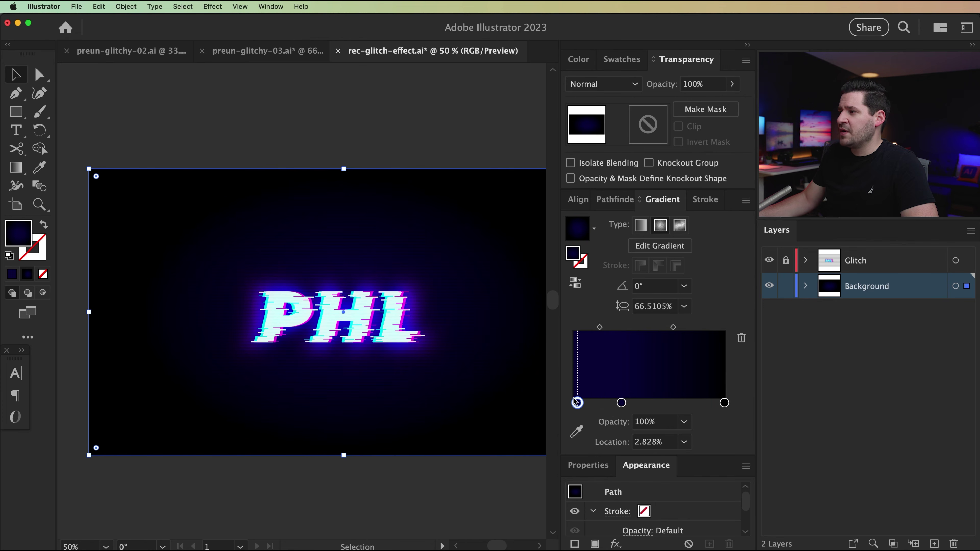
Recolour the background gradient's first stop bright blue #085ed5 and place it at 0%
double_click(573, 403)
drag(628, 241, 667, 234)
click(628, 212)
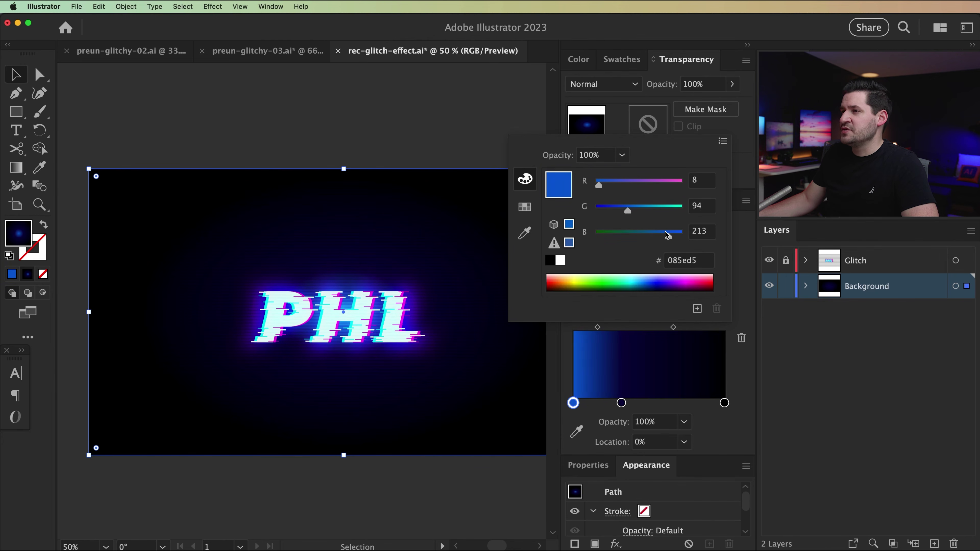
Refine the background gradient with the black stop at about 80% and midpoints at about 44.5% and 47.7%
click(622, 404)
mouse_move(621, 403)
mouse_down()
mouse_move(636, 403)
mouse_move(627, 403)
mouse_up()
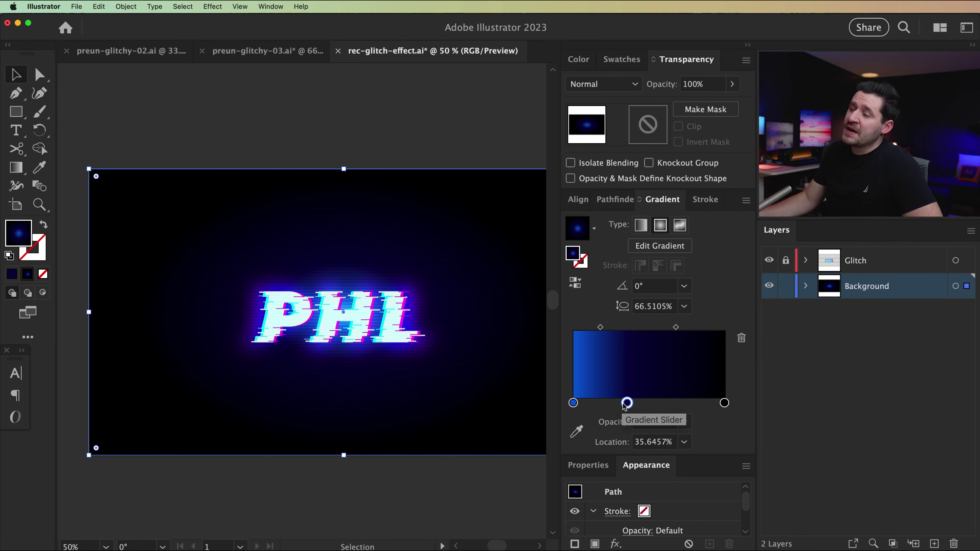
drag(574, 403, 620, 404)
drag(598, 330, 595, 325)
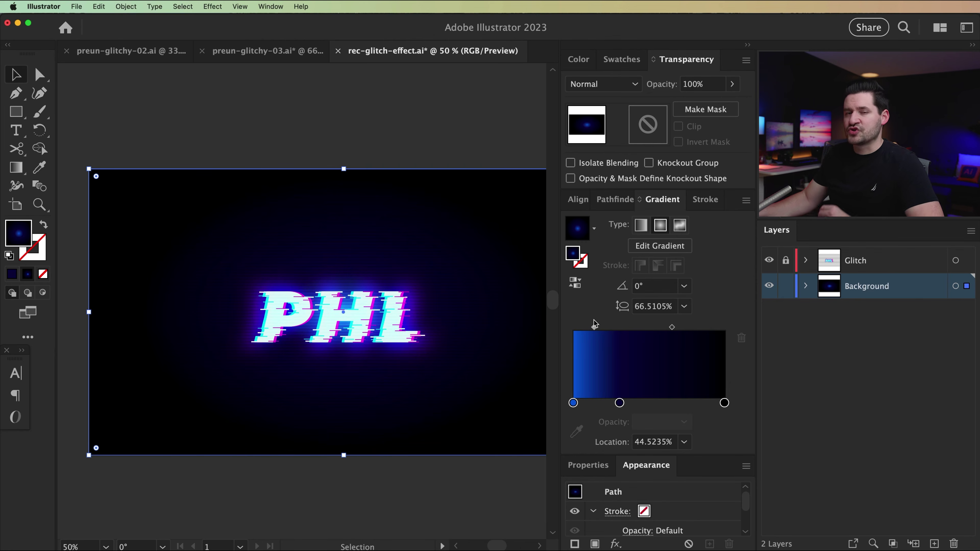
drag(619, 403, 623, 403)
drag(721, 403, 694, 403)
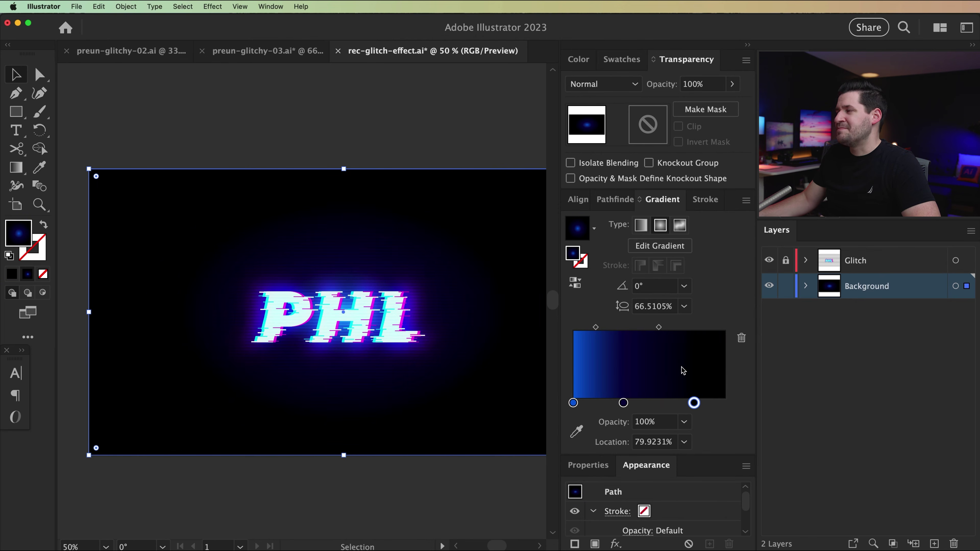
drag(660, 330, 657, 331)
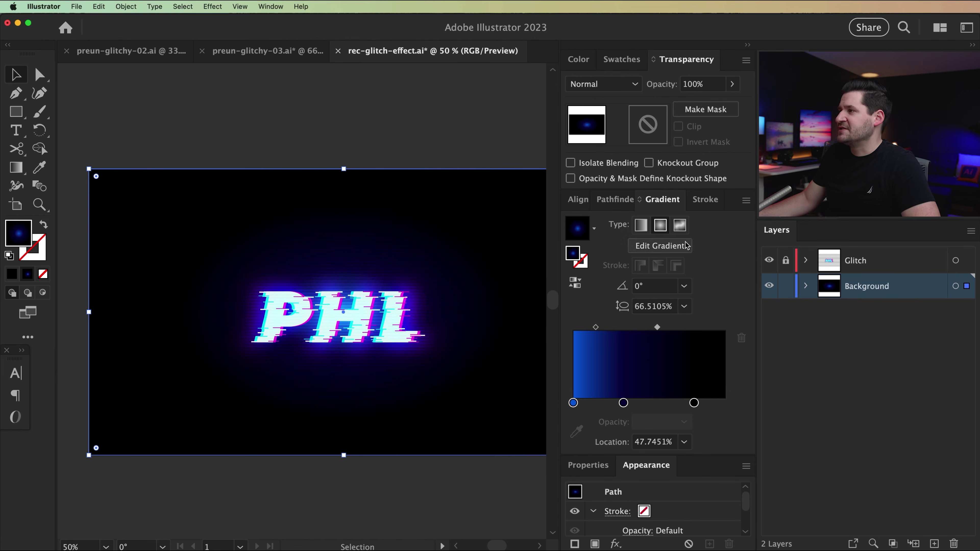
Lock the Background and Glitch layers and expand the Glitch layer to list its contents
click(787, 287)
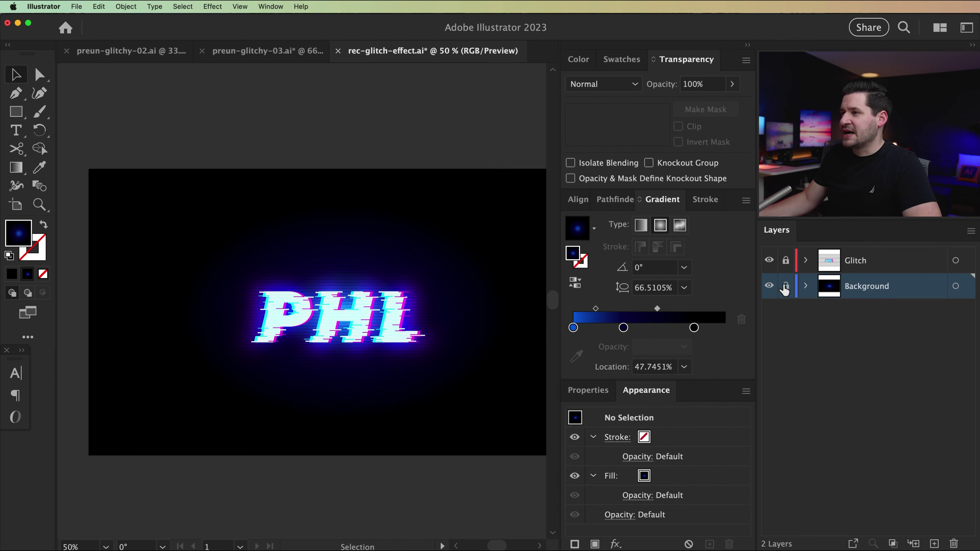
drag(471, 277, 439, 270)
key(z)
click(301, 308)
drag(340, 295, 343, 318)
key(v)
key(super+semicolon)
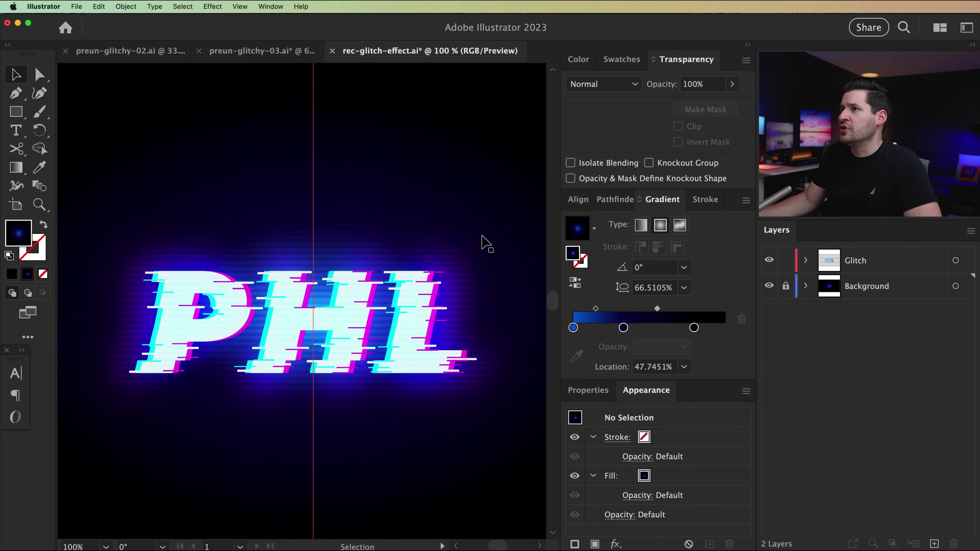
key(super+a)
click(786, 261)
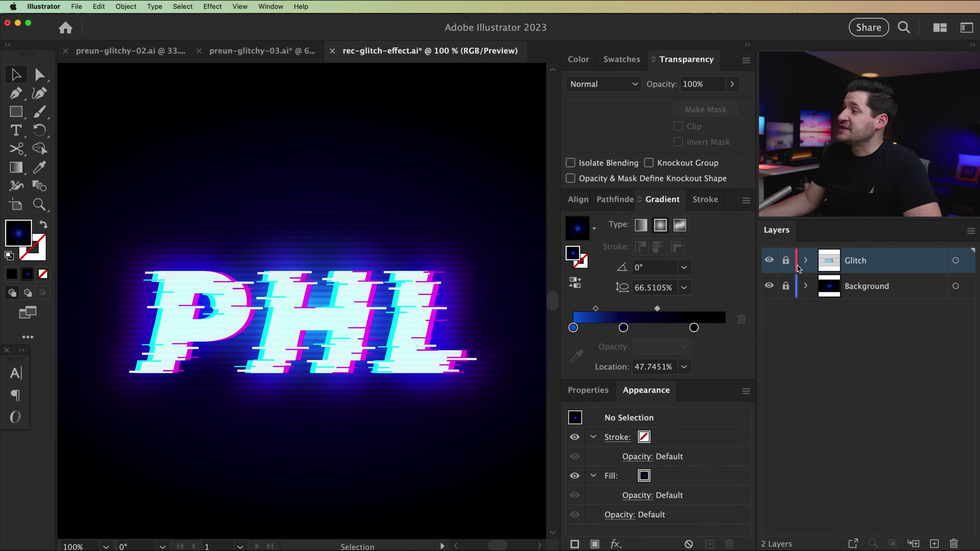
click(807, 262)
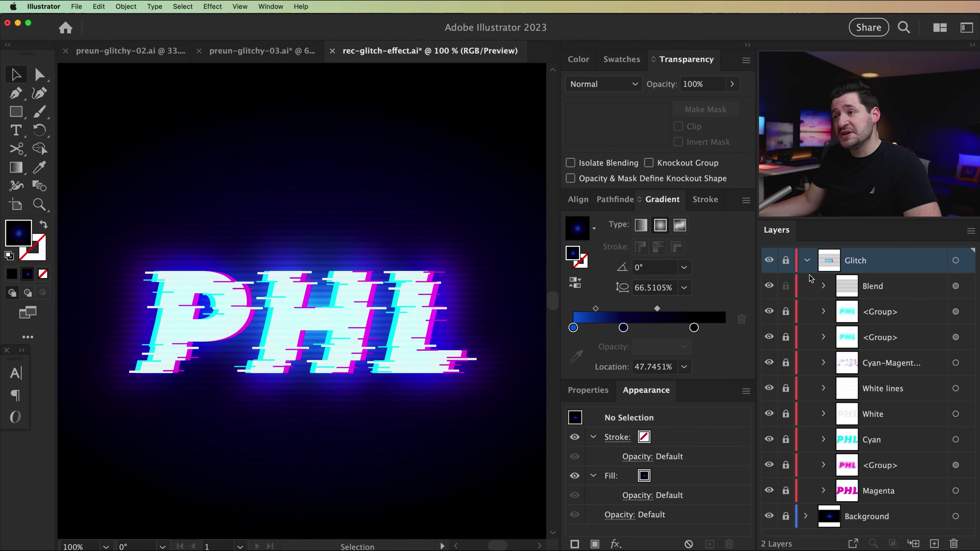